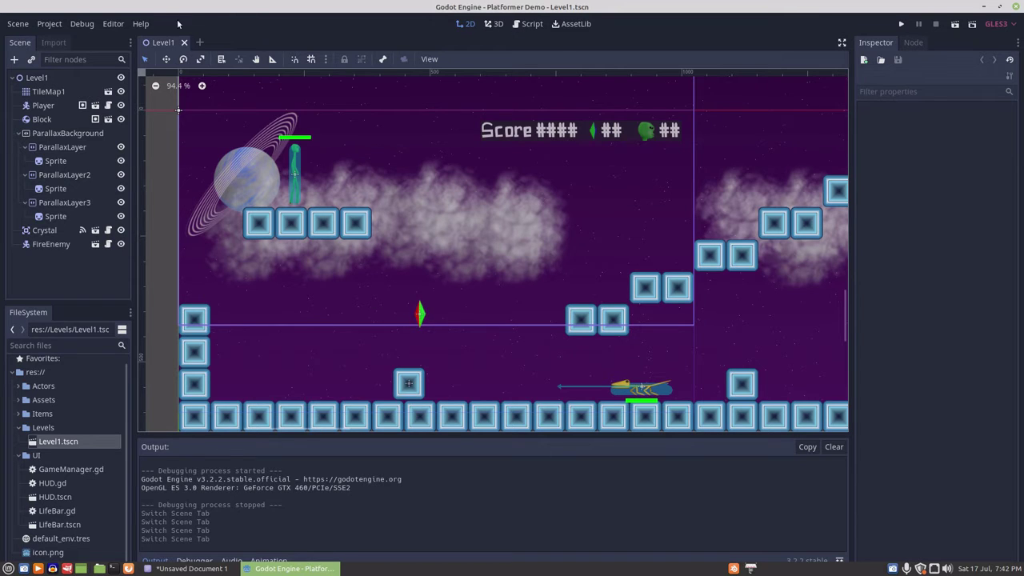
Create a new 2D scene and rename its root node StartScreen.
click(200, 43)
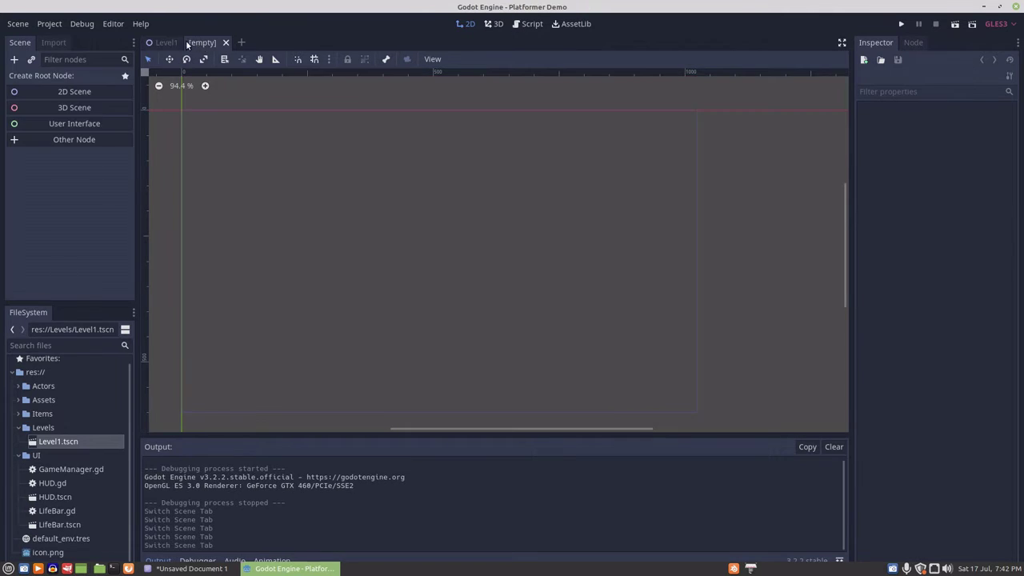
click(71, 93)
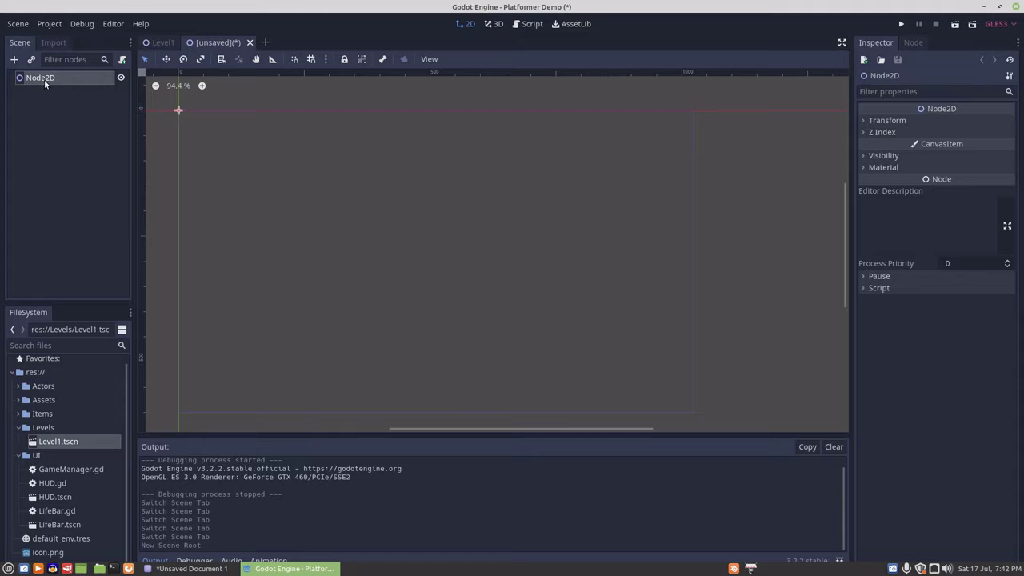
double_click(44, 80)
text(StartScreen)
click(64, 100)
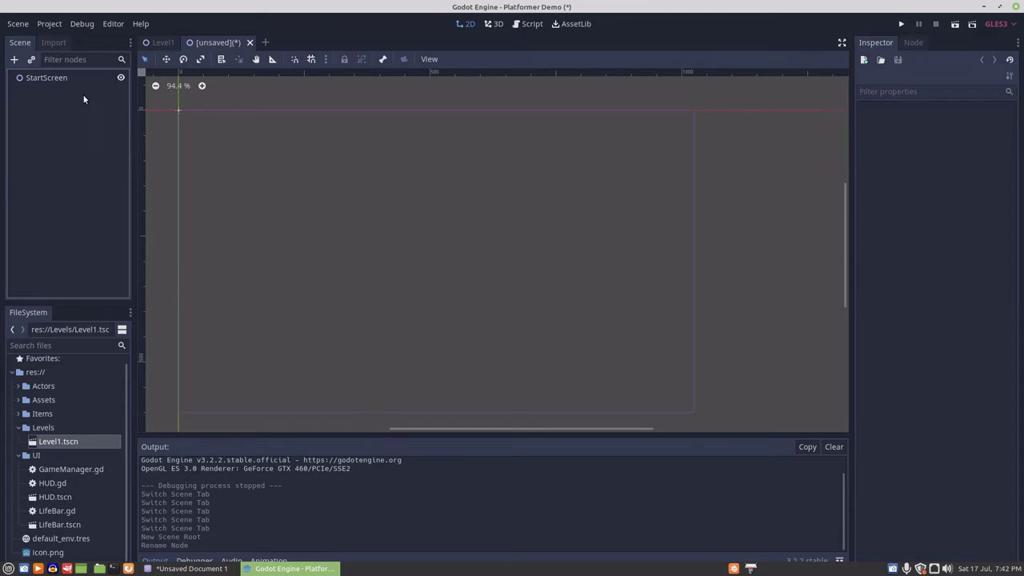
Add a ColorRect node and a Button node as children of StartScreen.
right_click(35, 79)
click(64, 86)
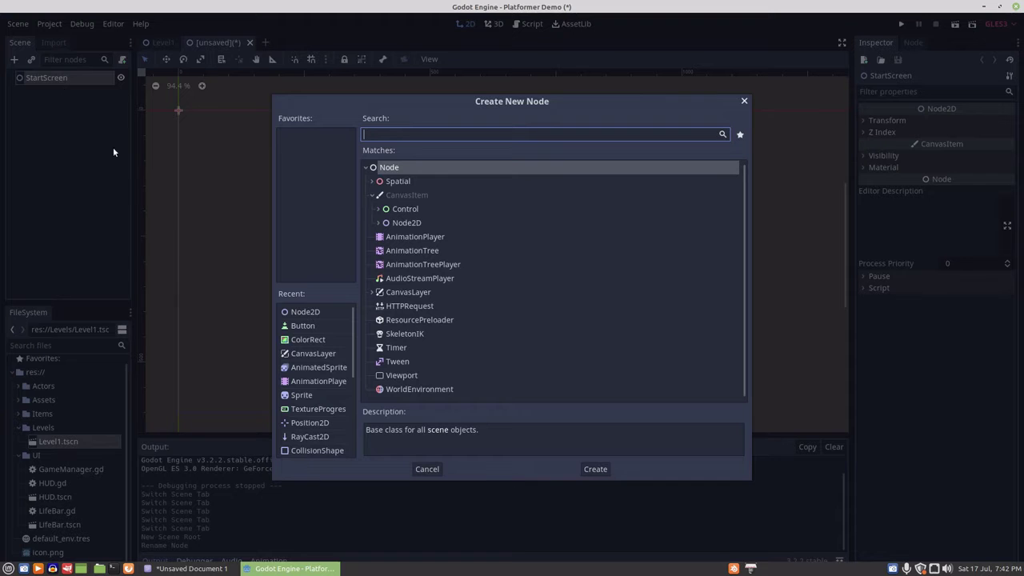
double_click(309, 340)
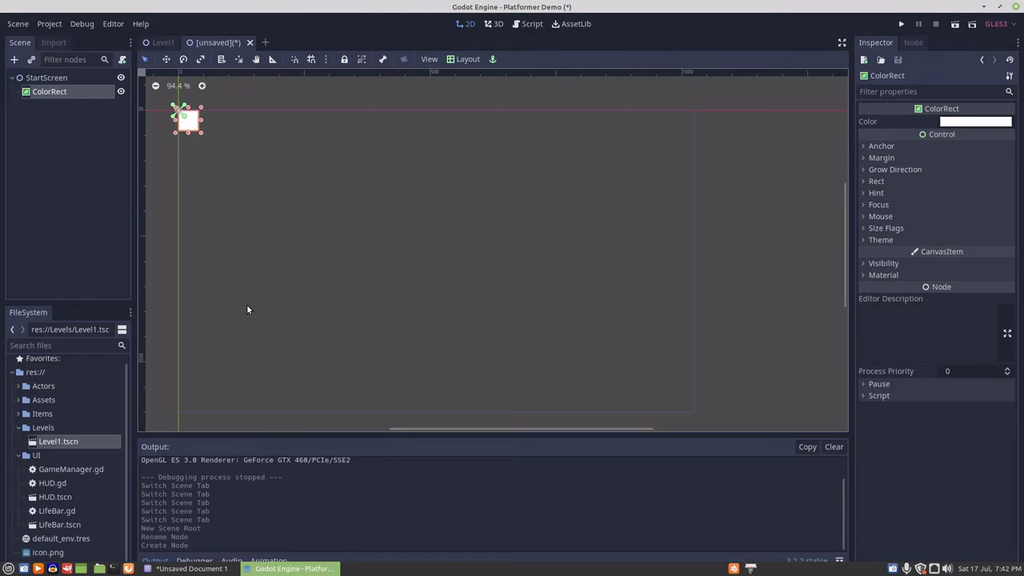
click(42, 76)
right_click(44, 79)
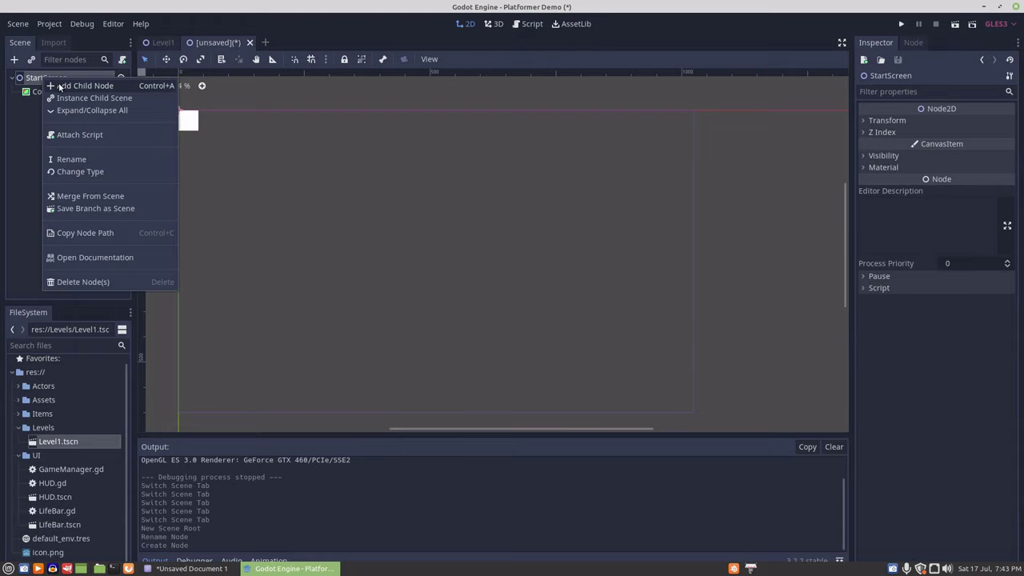
click(64, 85)
double_click(302, 337)
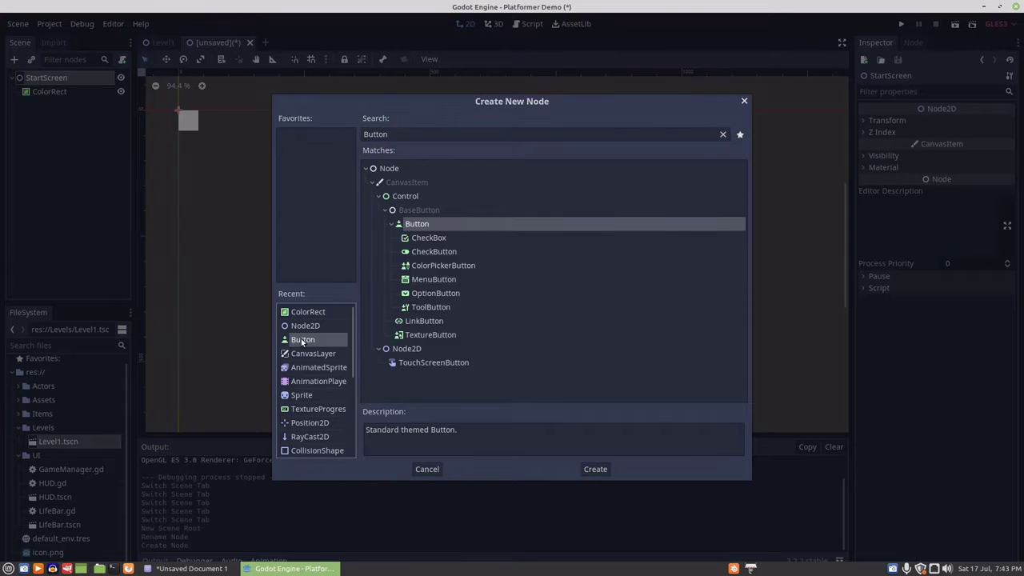
Select the ColorRect and check the display window's width and height in the project settings.
click(50, 90)
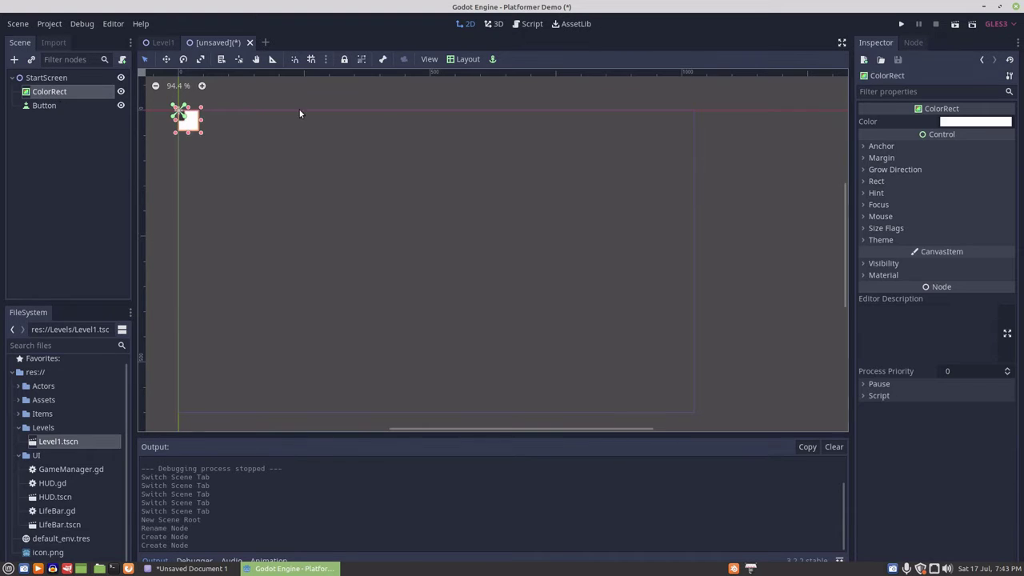
click(49, 24)
click(68, 40)
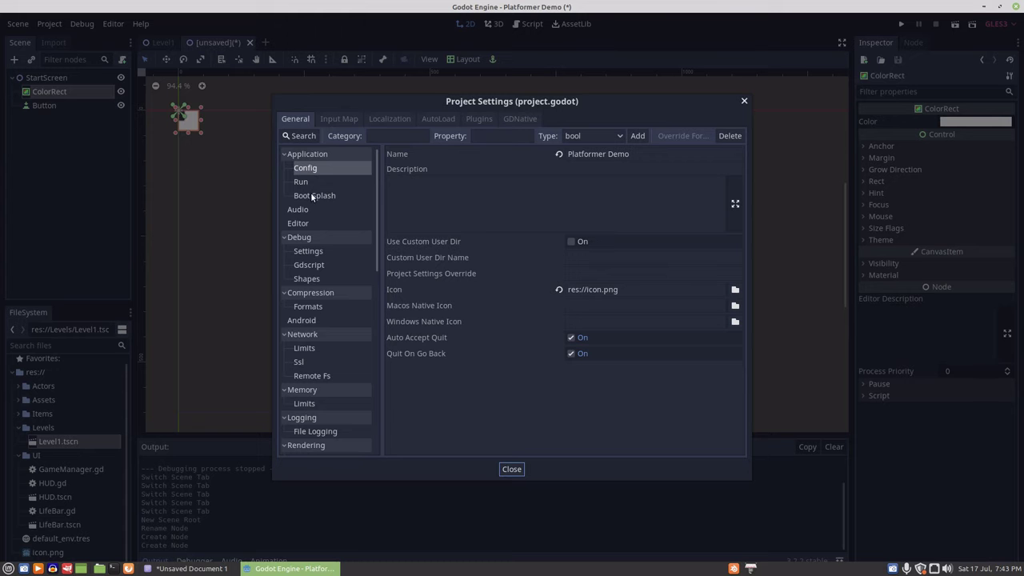
scroll(326, 384, down, 3)
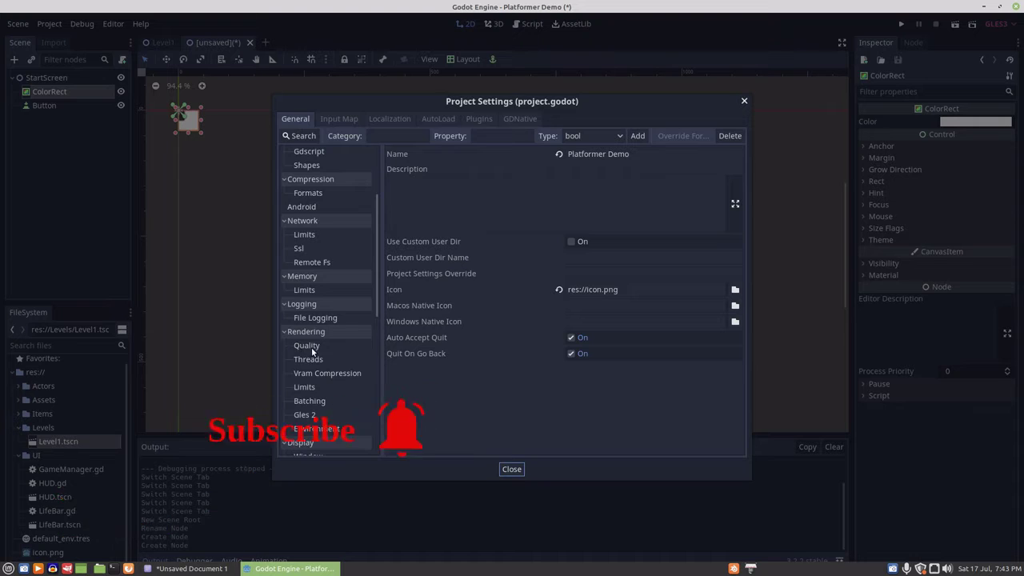
scroll(313, 350, down, 2)
click(309, 380)
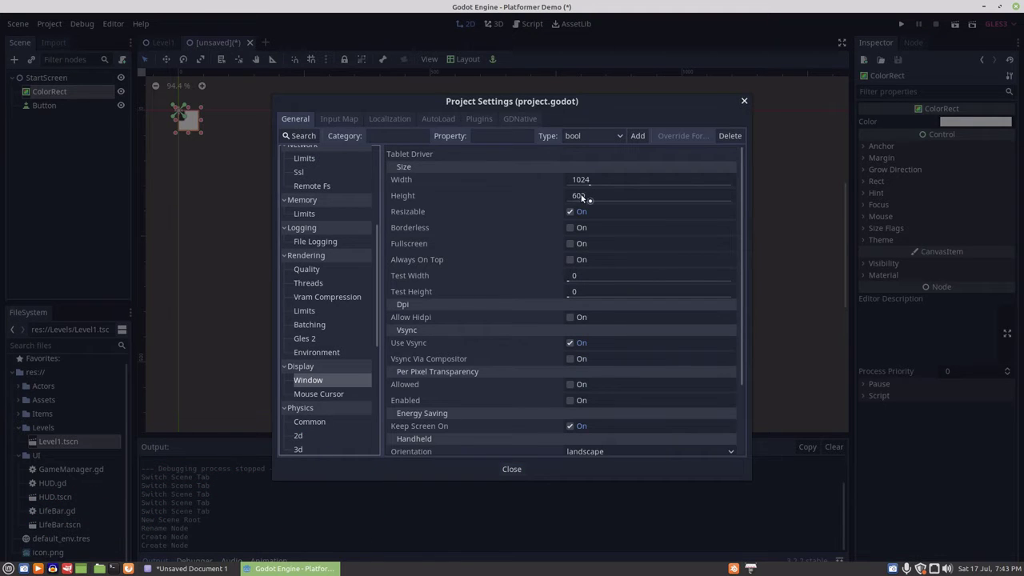
click(743, 102)
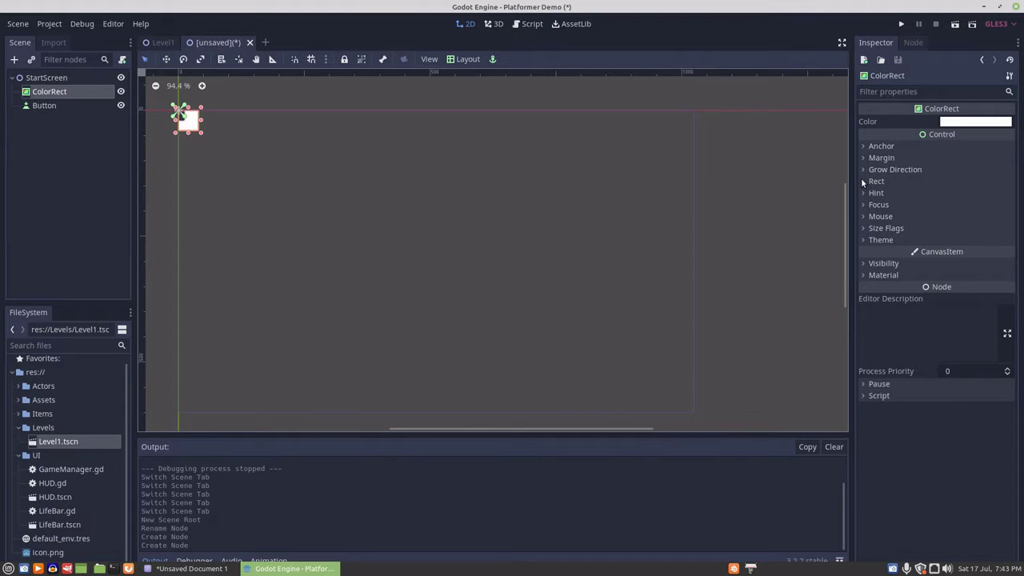
Set the ColorRect's rect size to 1024 by 600.
click(863, 180)
click(955, 228)
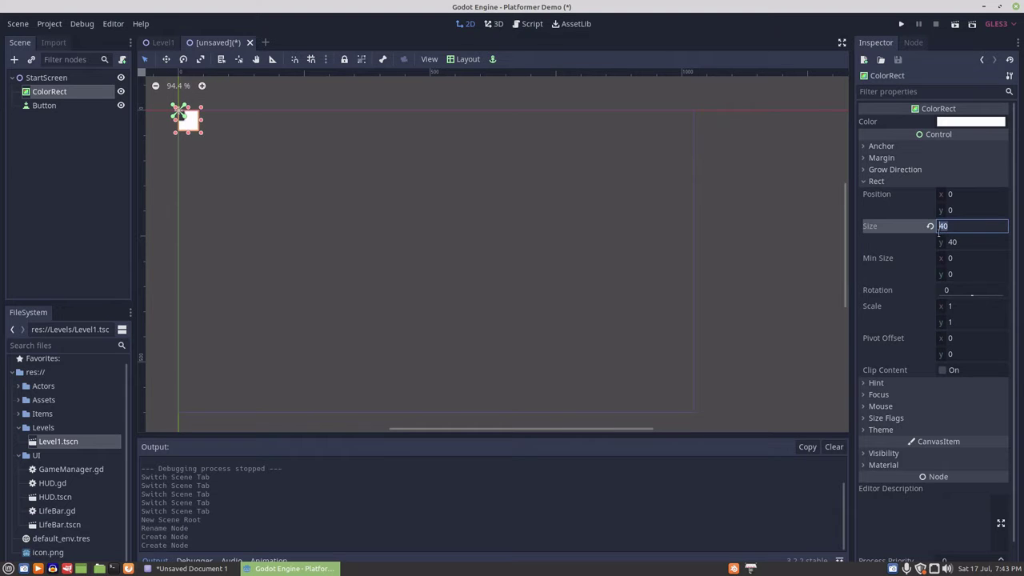
text(1024)
click(955, 241)
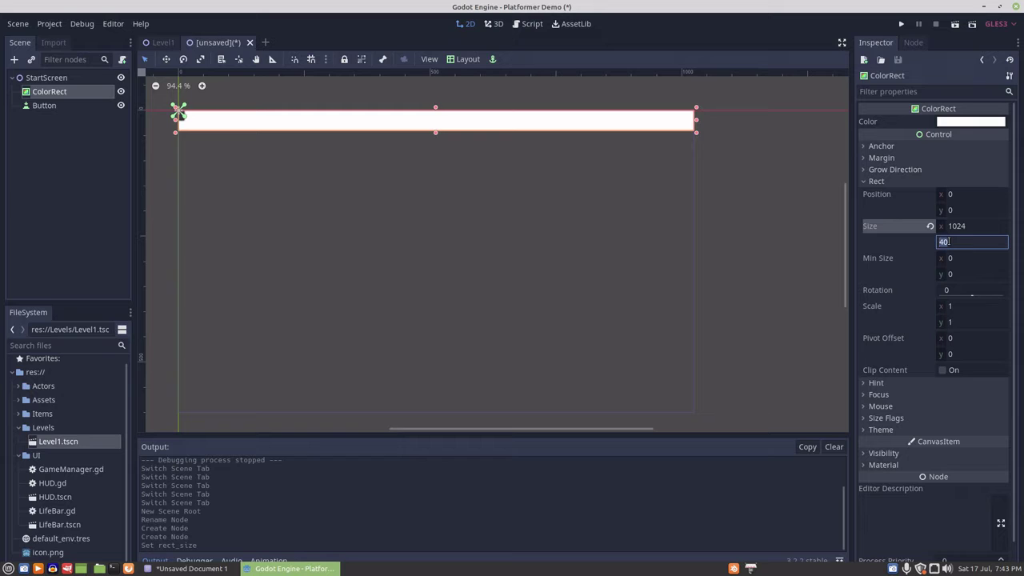
text(600)
Change the ColorRect's color to a dark grey, about #636262.
click(960, 120)
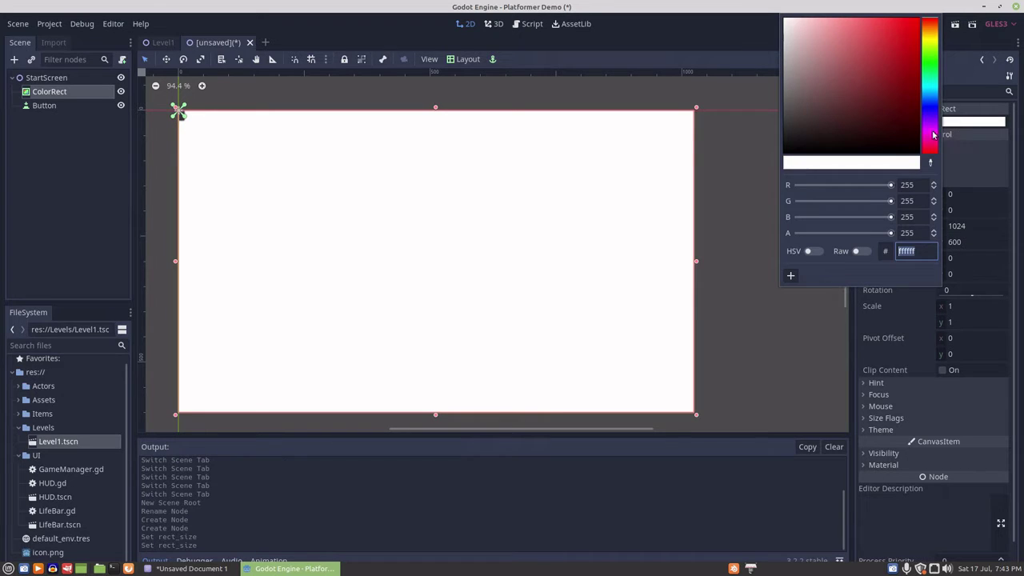
click(783, 99)
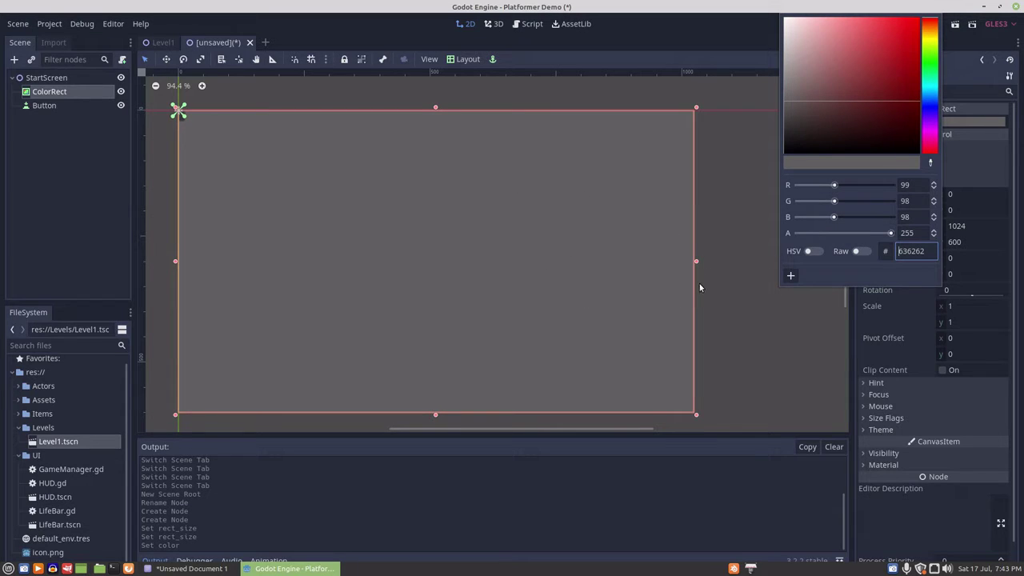
click(984, 163)
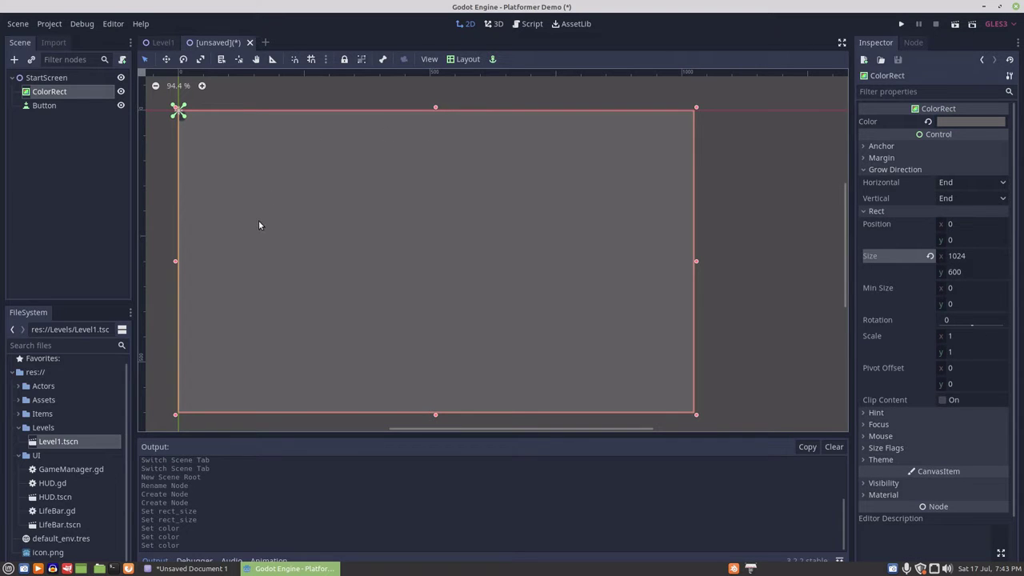
Set the Button node's text to START.
click(43, 106)
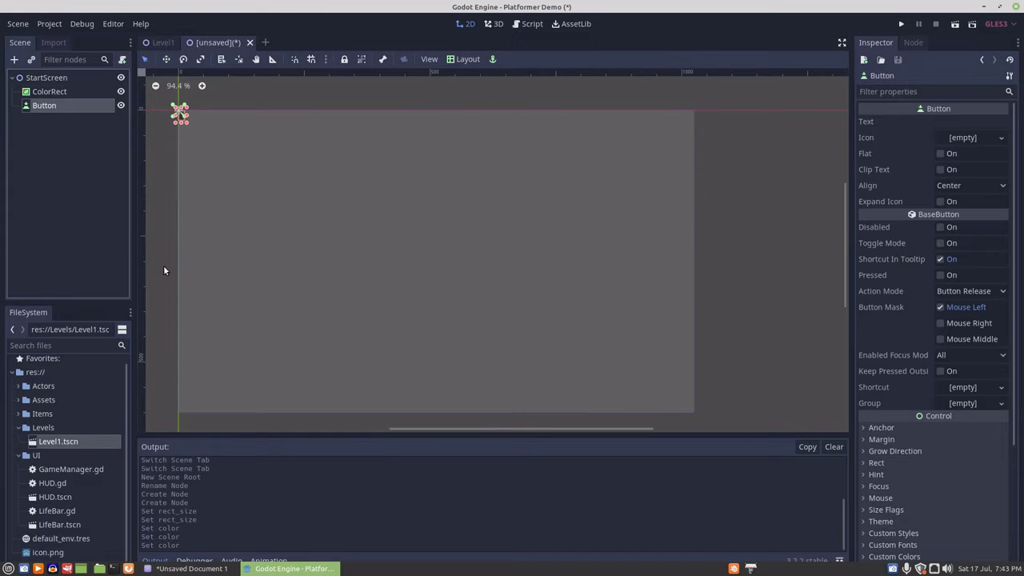
click(947, 121)
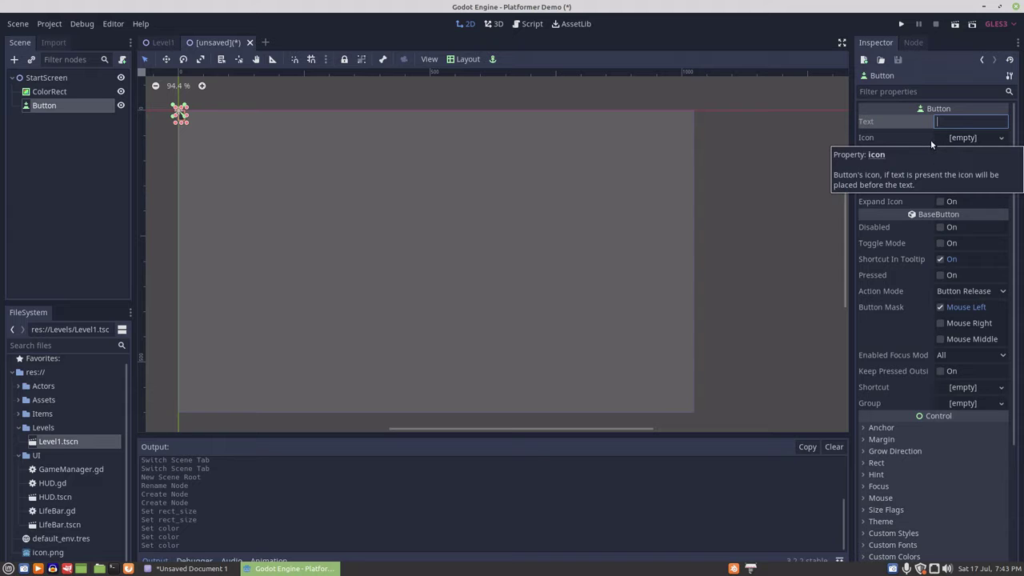
text(START)
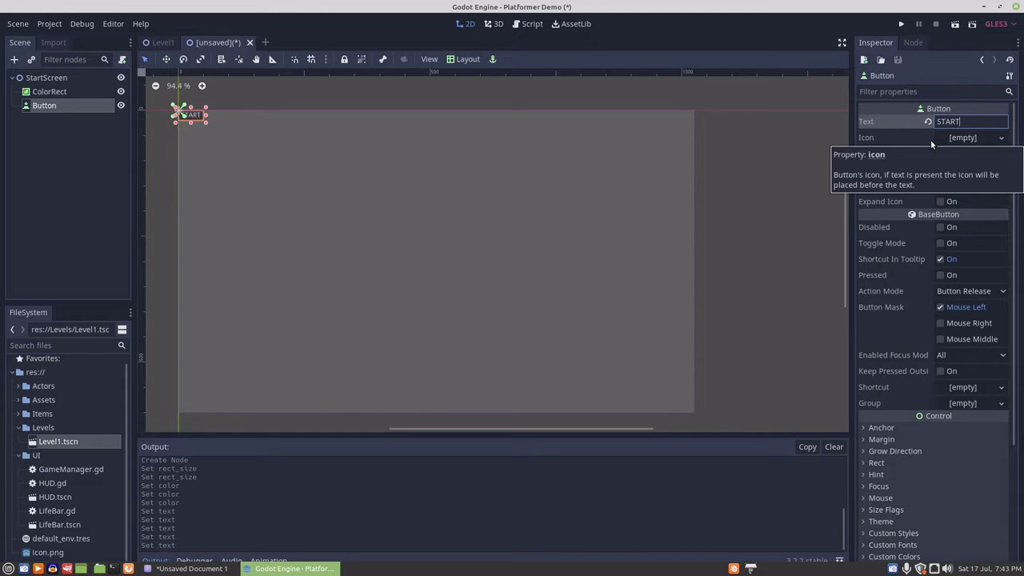
Assign a new DynamicFont as the START button's custom font.
scroll(902, 448, down, 5)
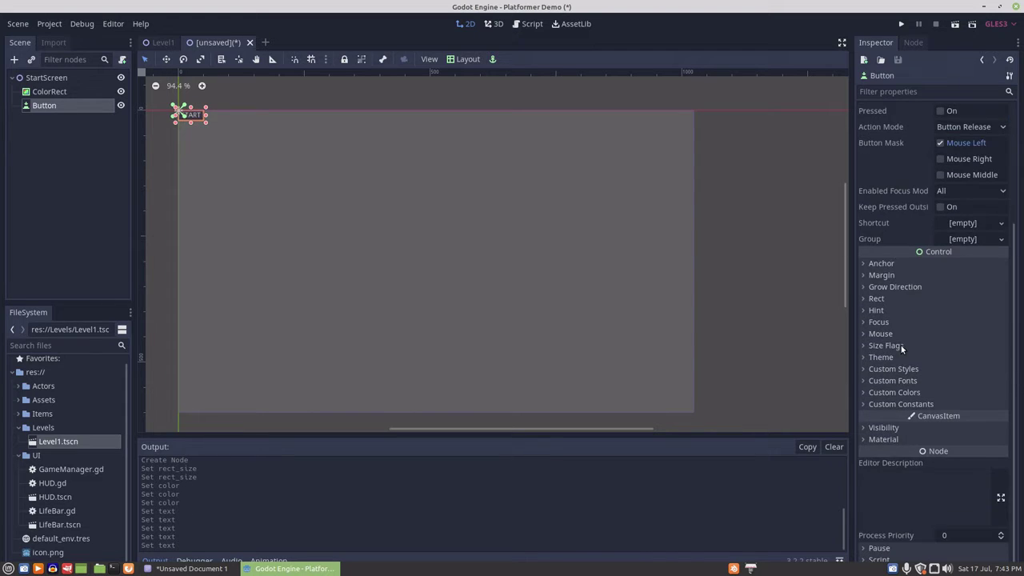
click(863, 380)
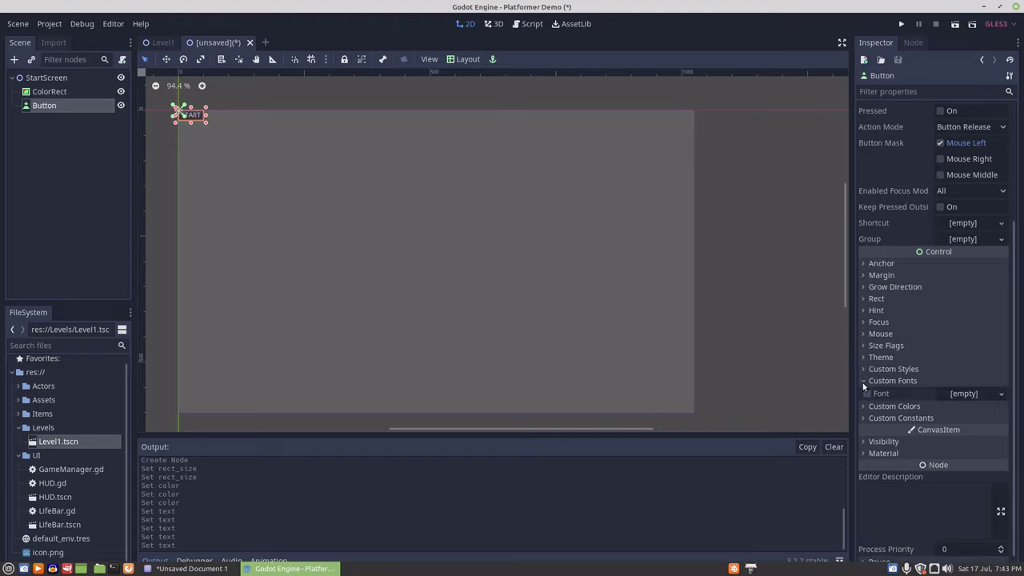
click(970, 393)
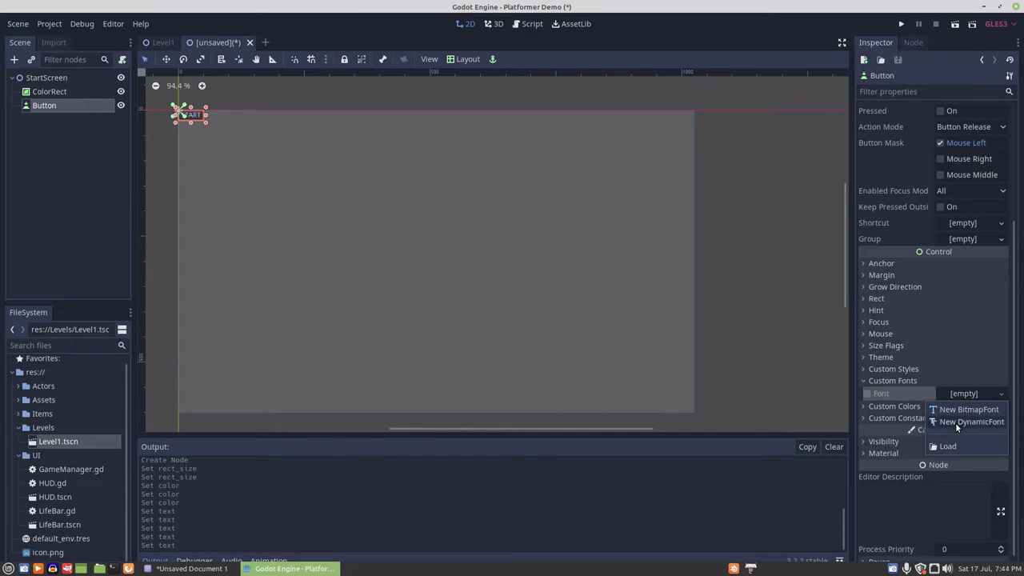
click(956, 423)
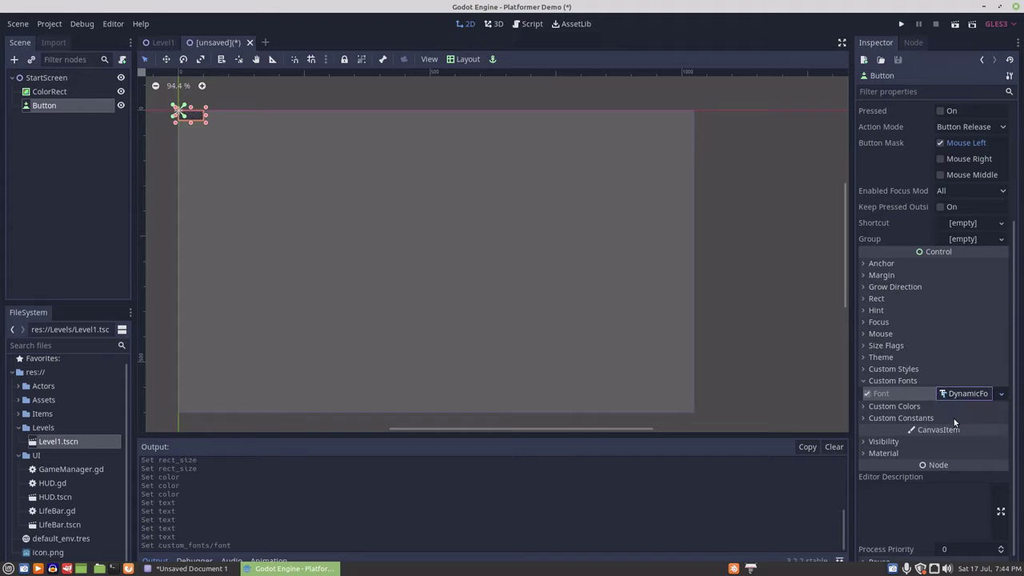
Use SleepyBleepy.ttf from the Assets folder as the font data of the button's DynamicFont.
click(952, 393)
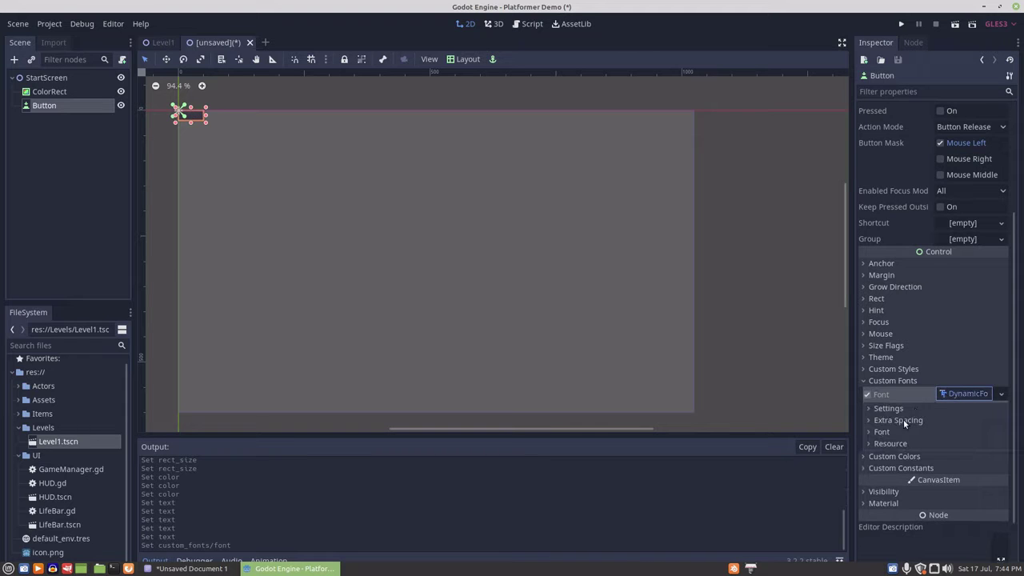
click(880, 432)
scroll(880, 432, down, 3)
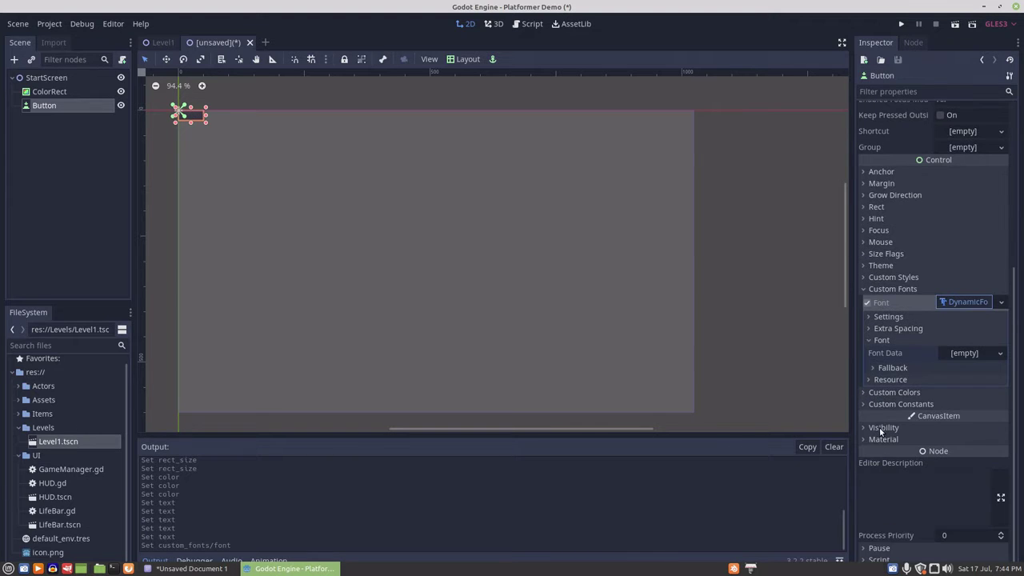
scroll(32, 411, up, 1)
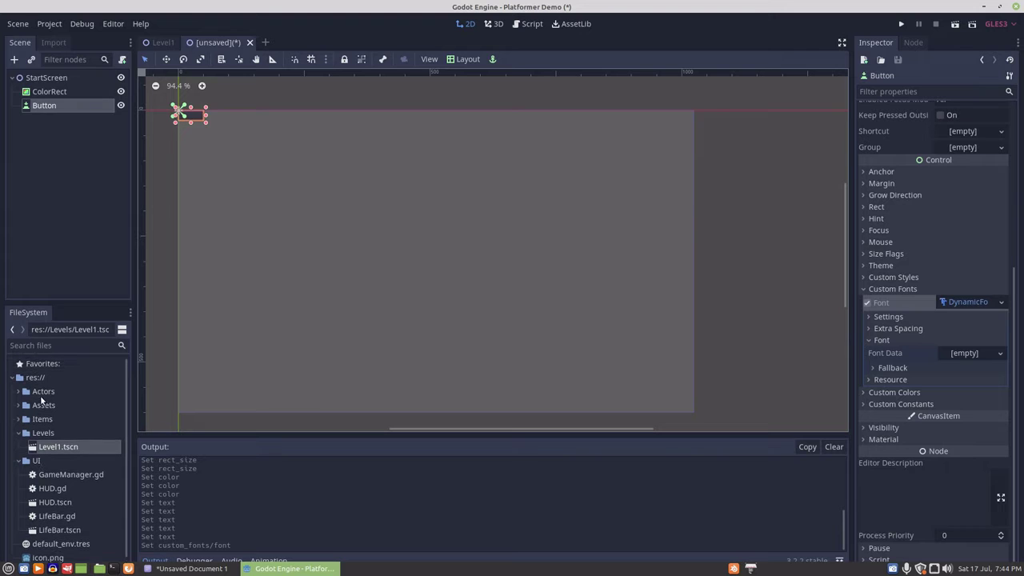
click(20, 407)
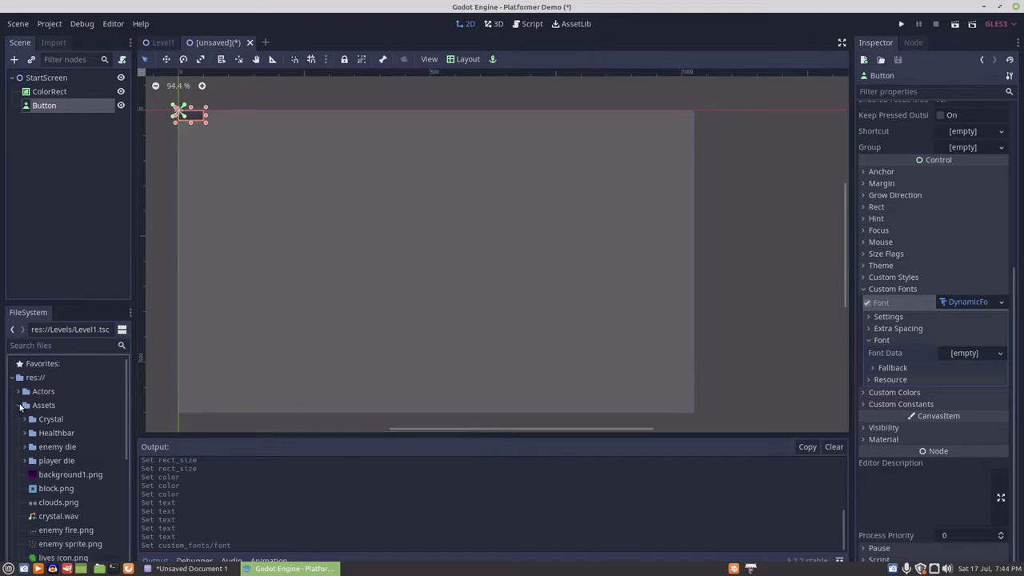
scroll(44, 472, down, 5)
drag(56, 536, 964, 358)
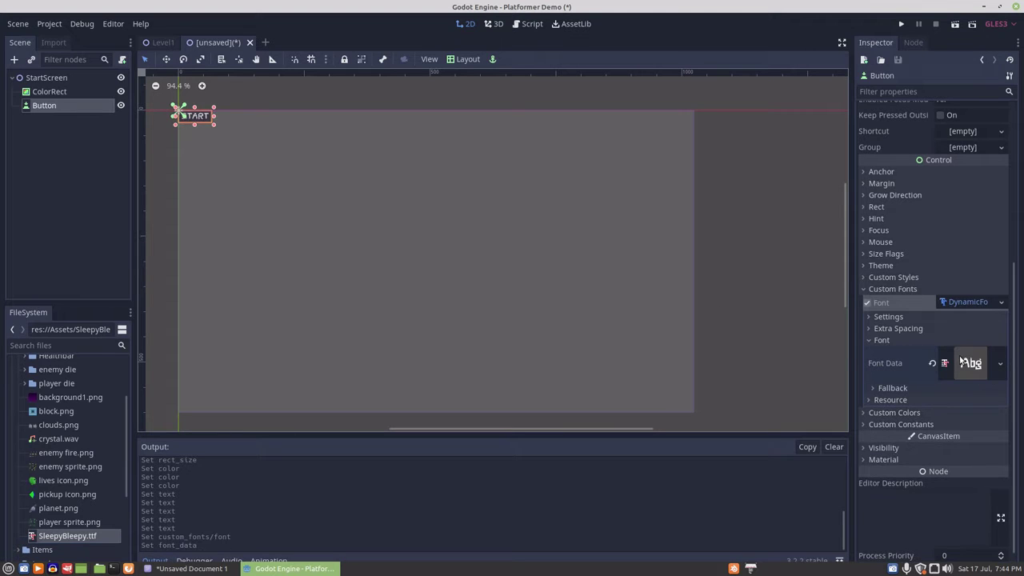
Set the START button's font size to 30.
click(885, 317)
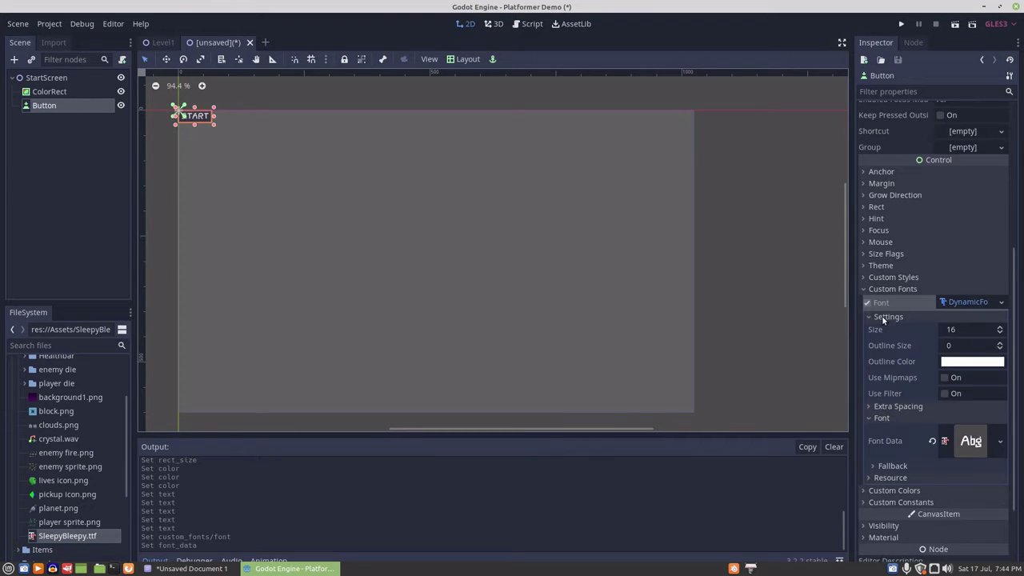
click(999, 327)
click(999, 327)
click(1000, 327)
click(999, 327)
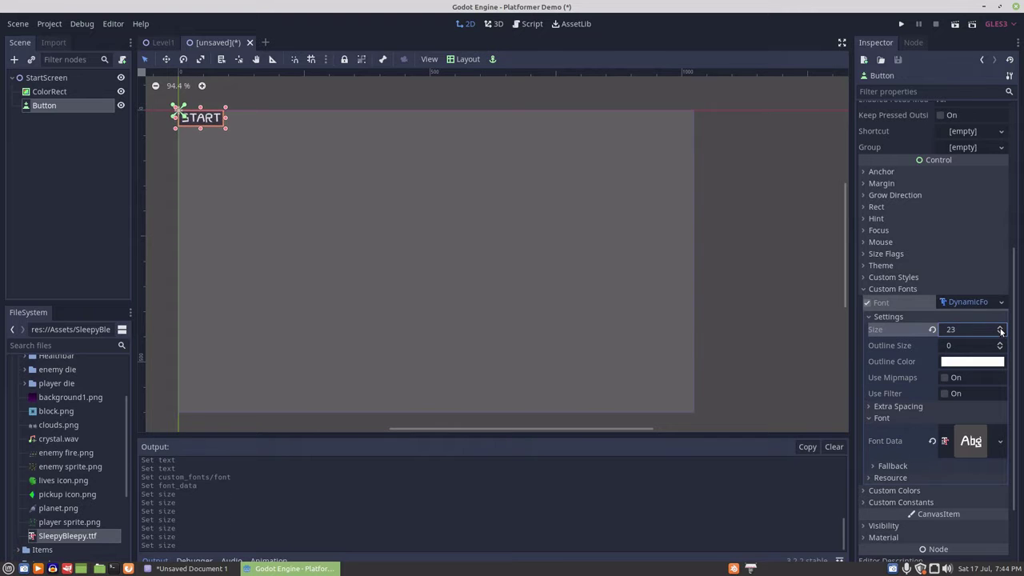
click(1000, 328)
click(1000, 327)
click(999, 327)
click(999, 327)
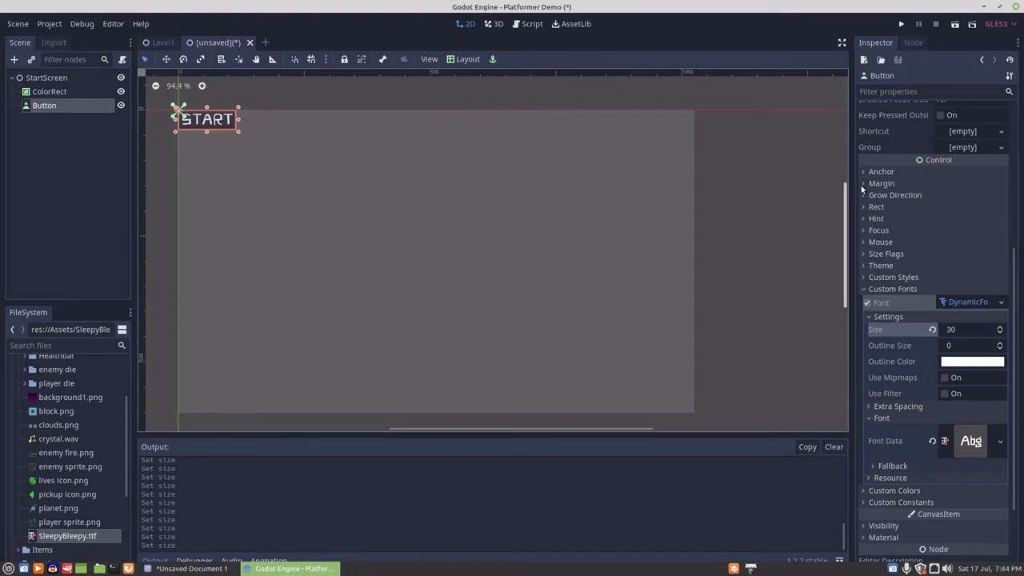
Expand the Button node's Rect properties and raise the START button's font size to 52.
click(865, 206)
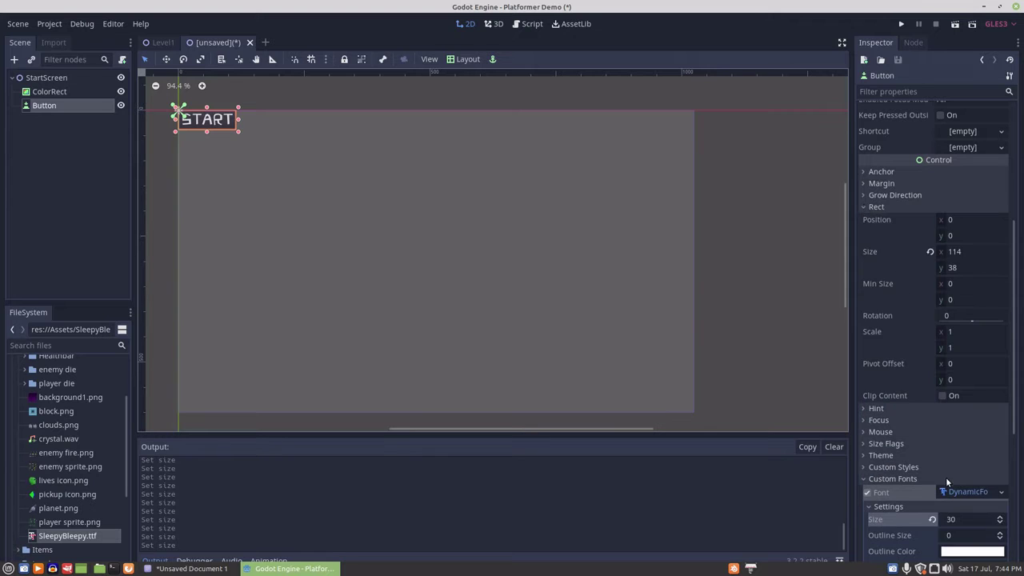
scroll(945, 476, down, 4)
scroll(983, 365, up, 1)
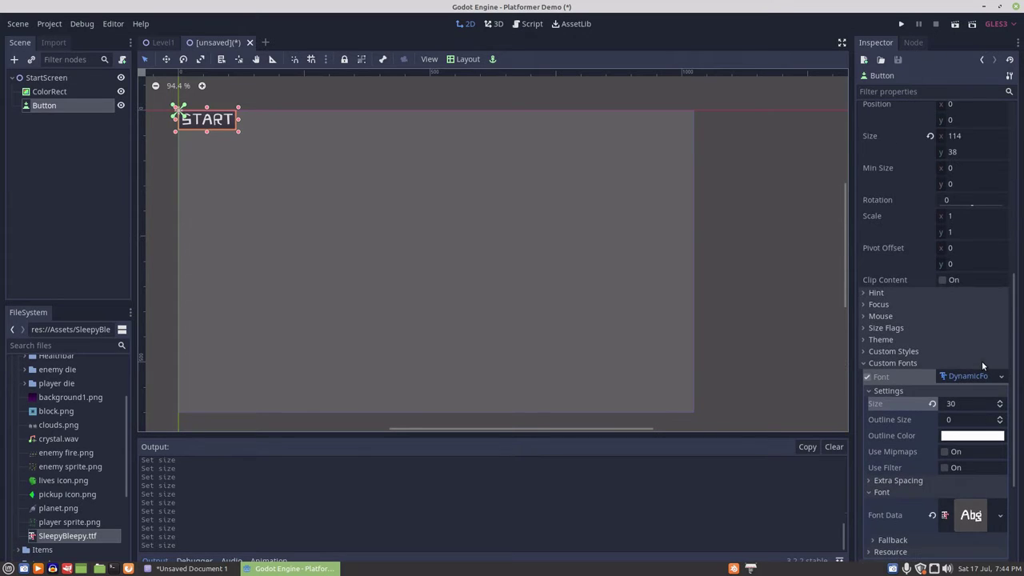
click(999, 402)
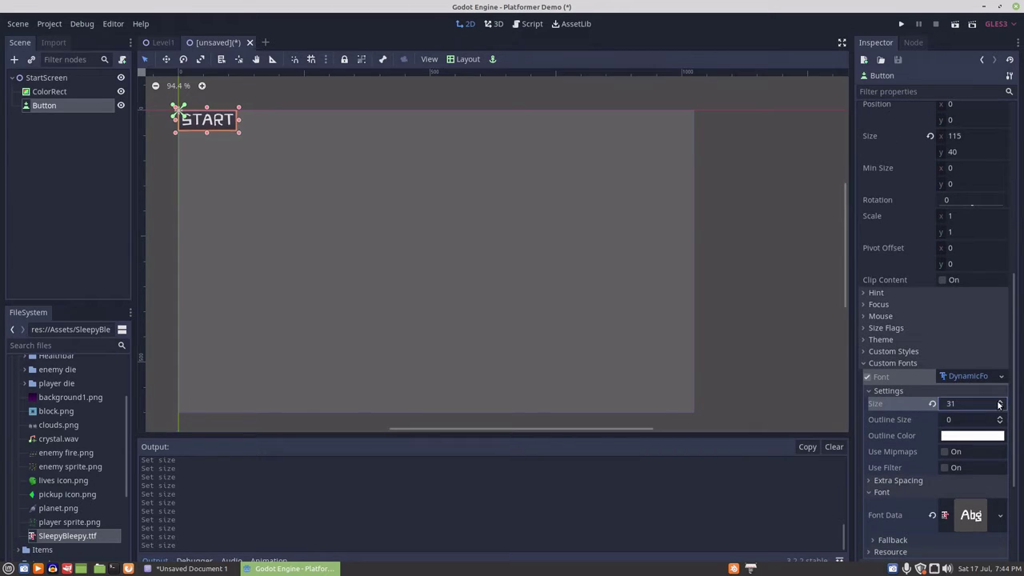
click(998, 403)
click(998, 403)
click(998, 403)
click(997, 403)
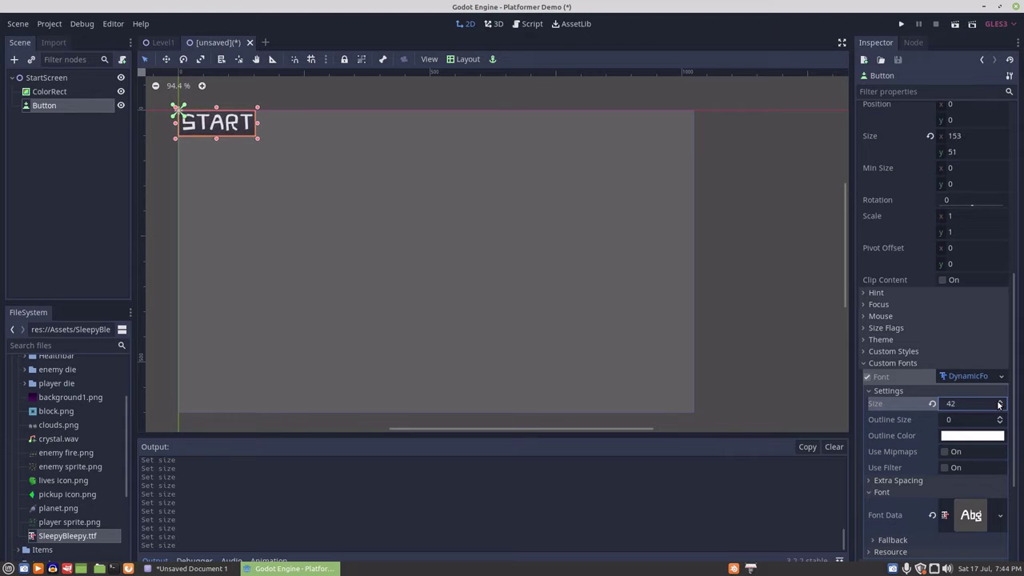
click(998, 403)
click(997, 403)
click(998, 403)
click(998, 403)
click(998, 403)
click(998, 403)
click(998, 403)
click(998, 403)
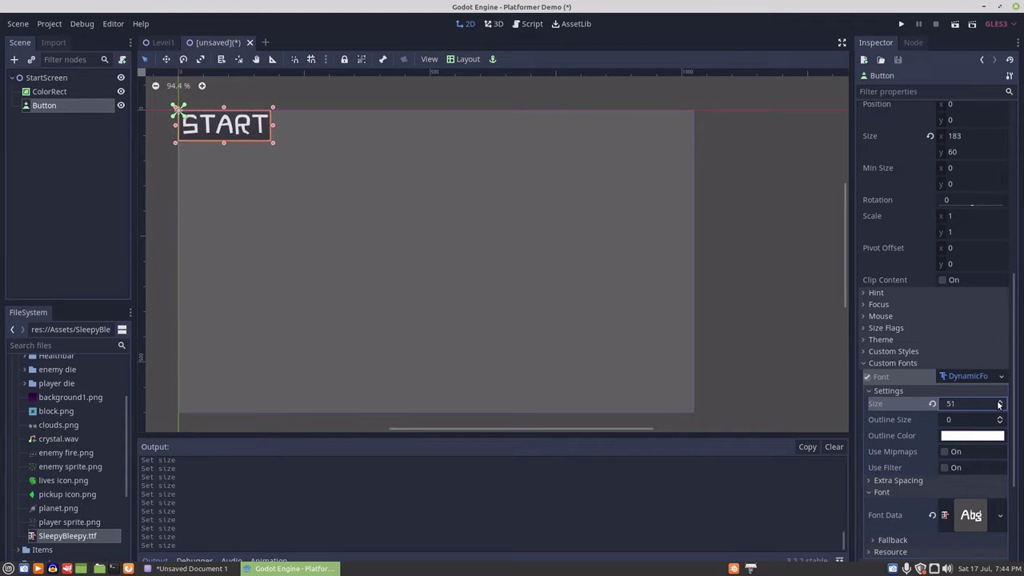
click(998, 403)
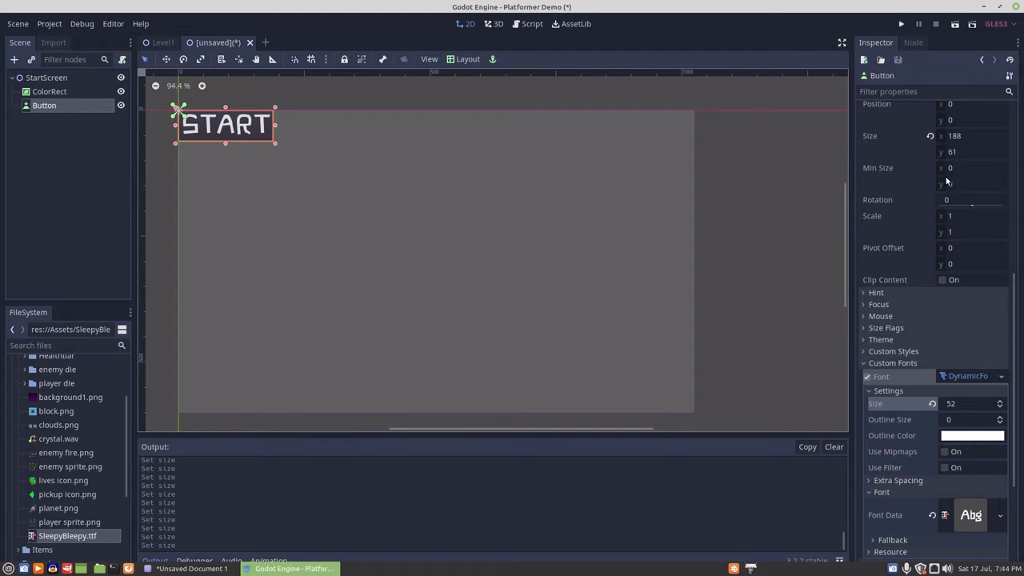
Position the START button at x 1024/2-94 and y 400 in its Rect properties.
scroll(906, 260, up, 3)
scroll(914, 260, up, 3)
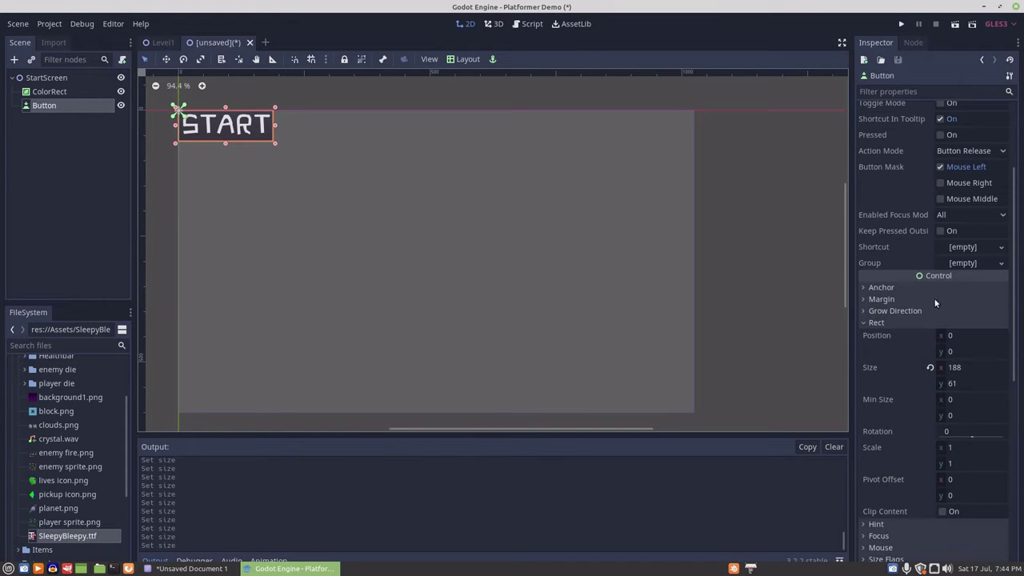
click(946, 337)
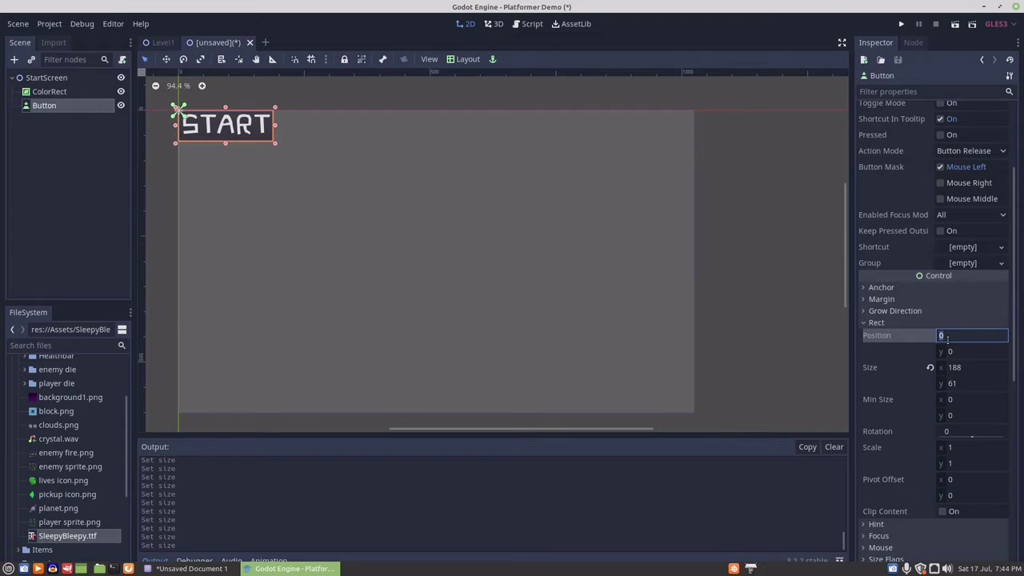
text(1024/2)
text(-94)
key(Return)
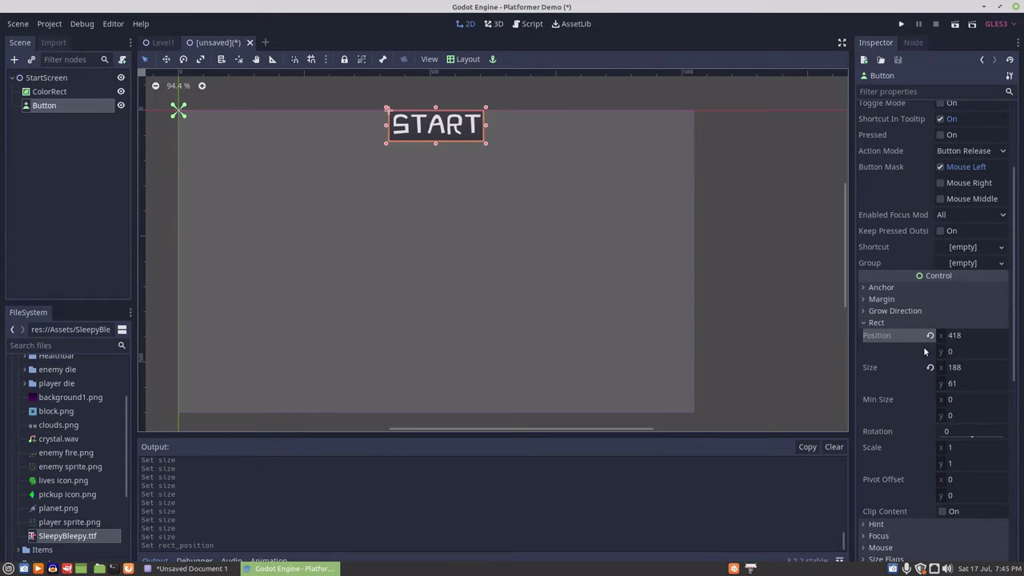
click(955, 354)
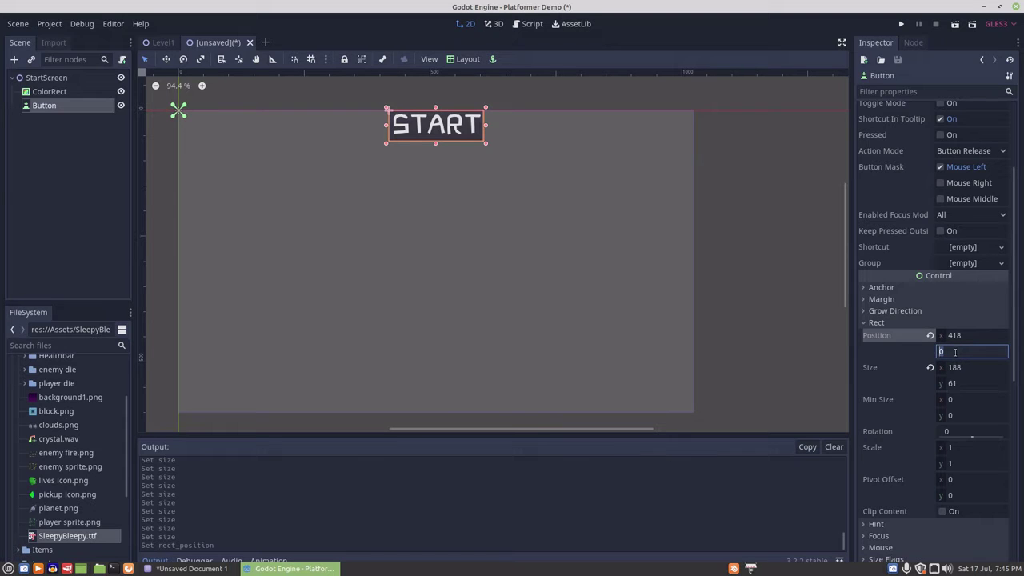
text(400)
key(Return)
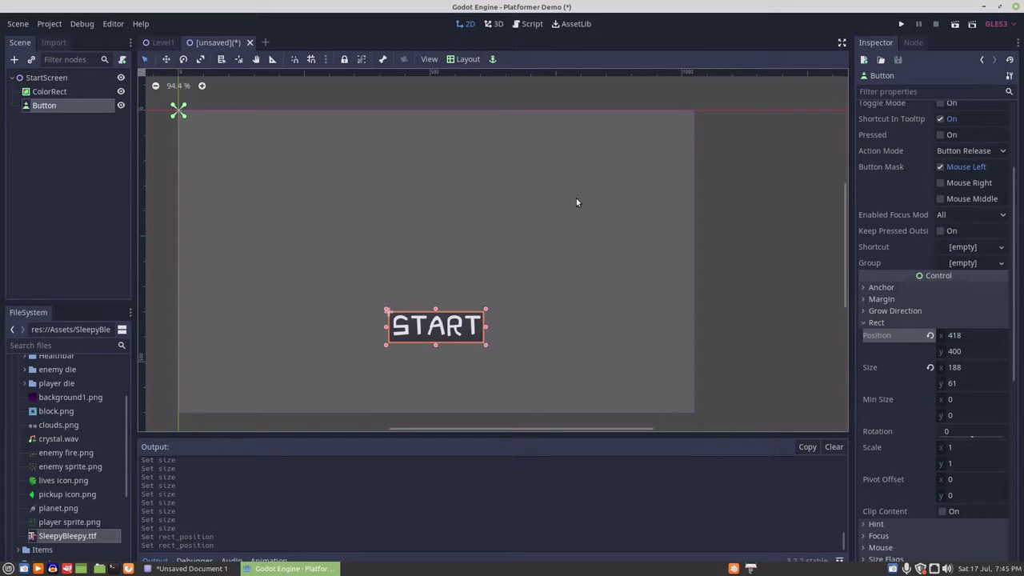
Assign a new ShortCut resource to the START button's shortcut property and expand its settings.
scroll(878, 222, up, 3)
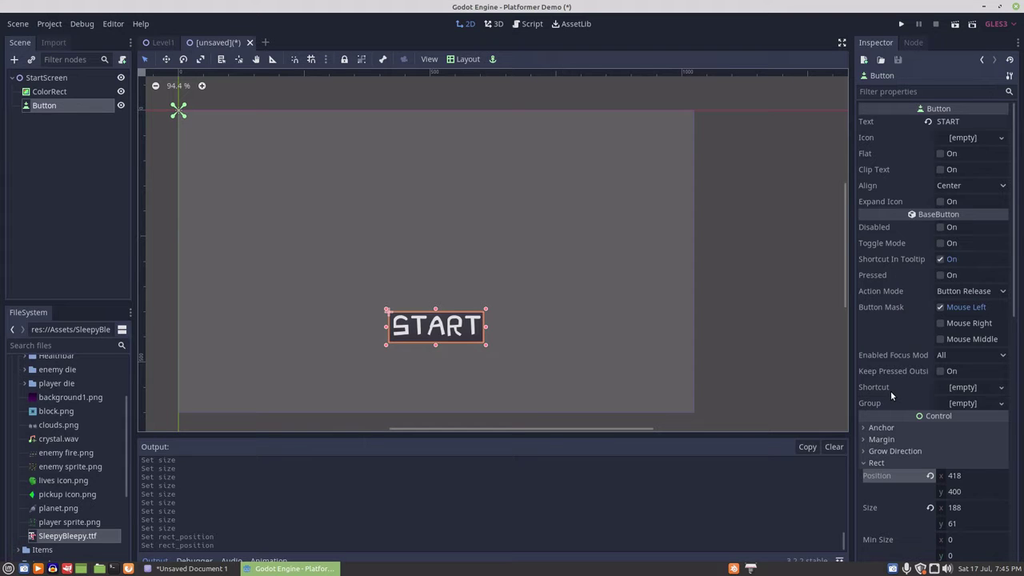
scroll(890, 391, down, 1)
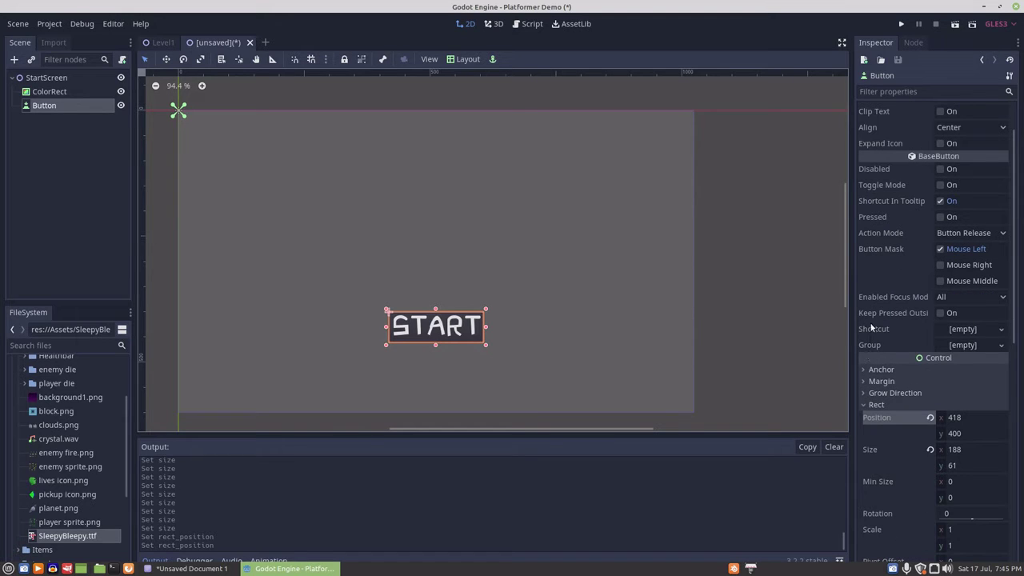
click(999, 330)
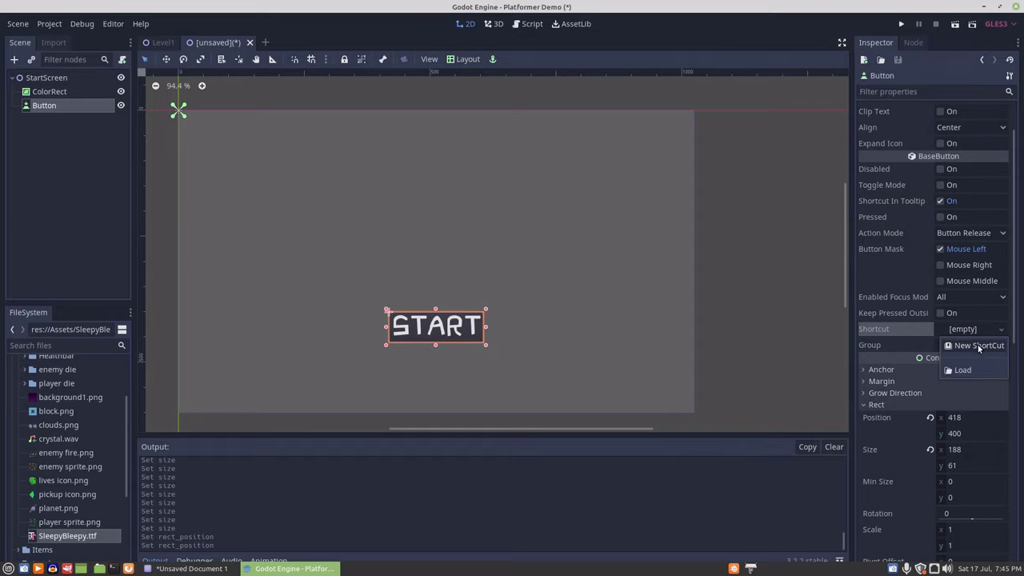
click(977, 346)
click(963, 330)
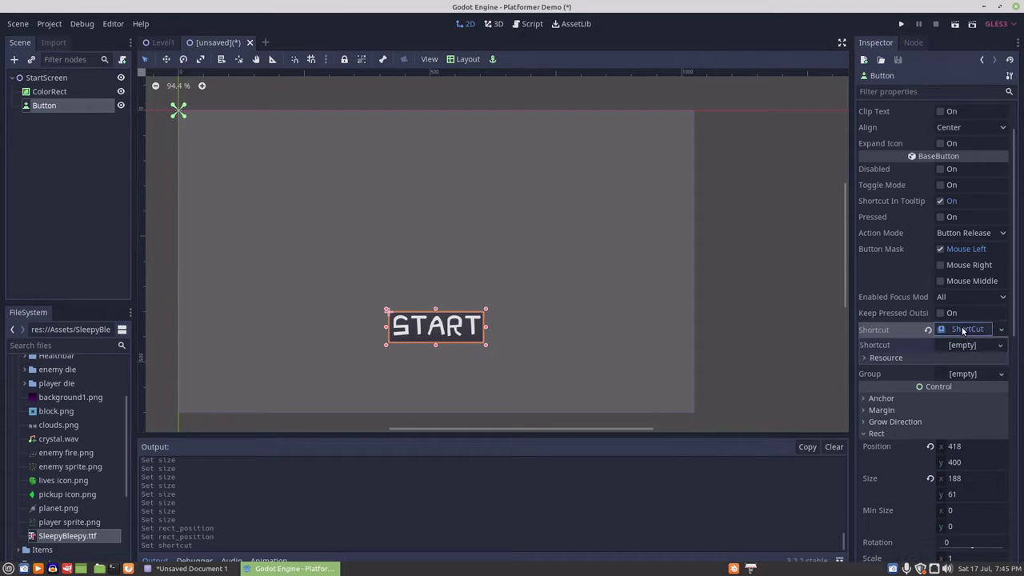
Use a new InputEventJoypadButton as the shortcut's input event and expand its properties.
click(959, 345)
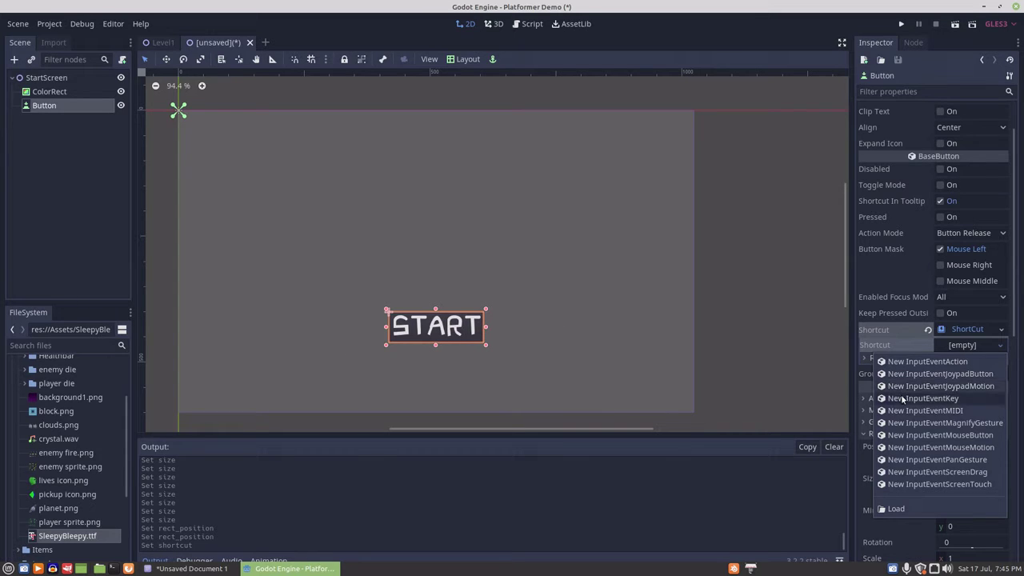
click(957, 374)
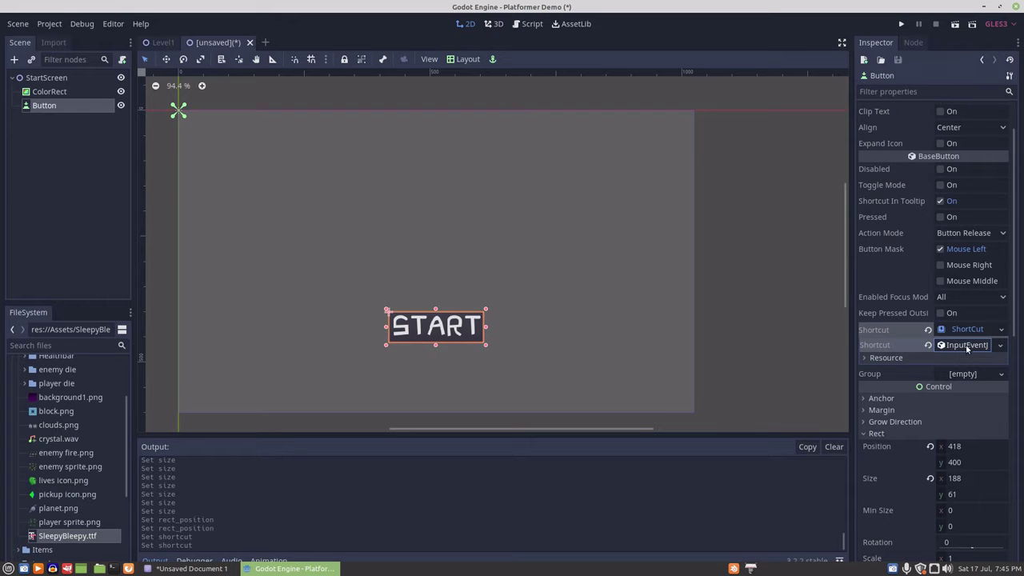
click(966, 345)
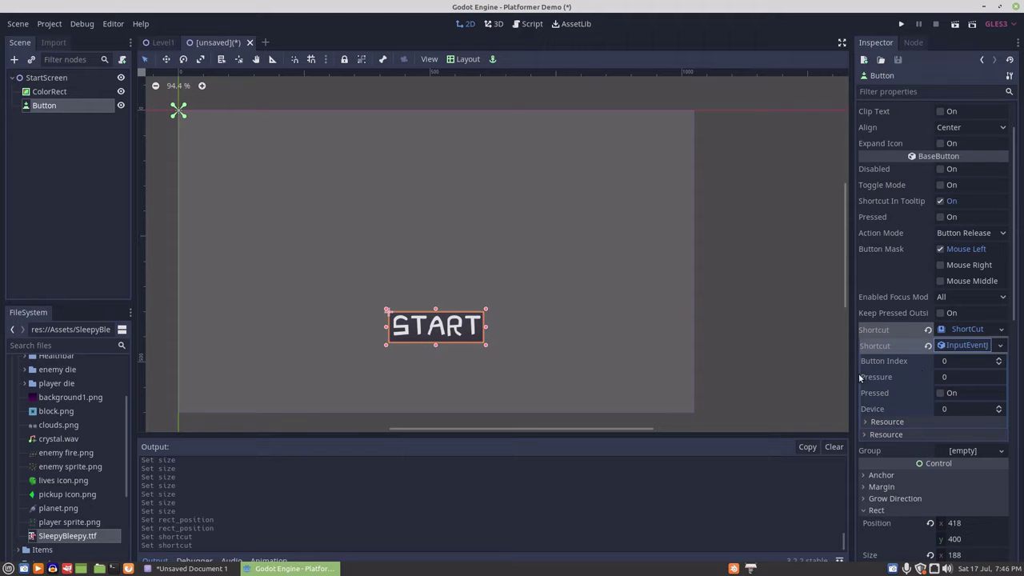
Examine the key and joypad bindings of the actions in the project's input map, especially ui_accept.
click(57, 24)
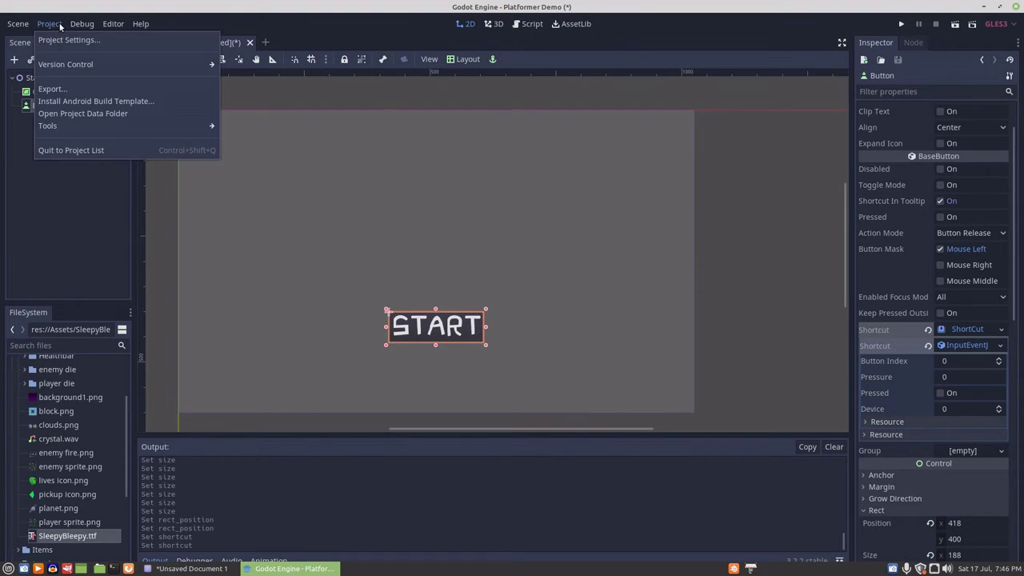
click(63, 39)
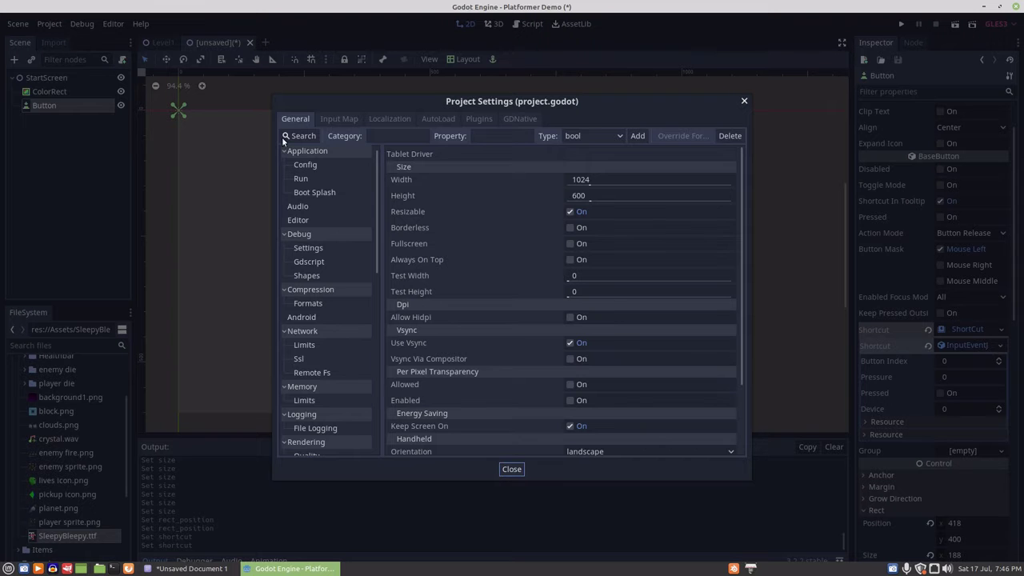
click(341, 118)
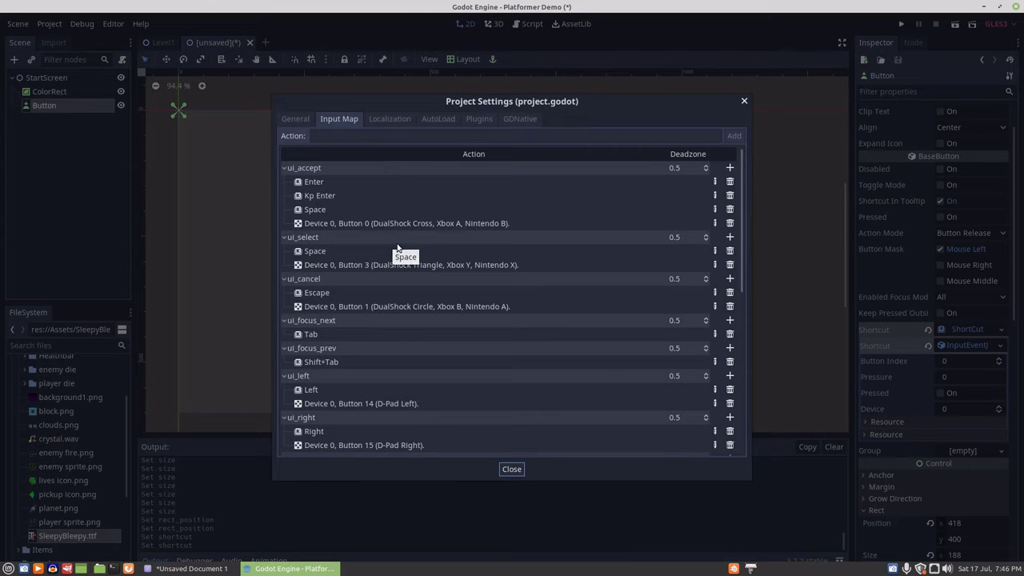
scroll(455, 309, down, 4)
scroll(455, 311, down, 4)
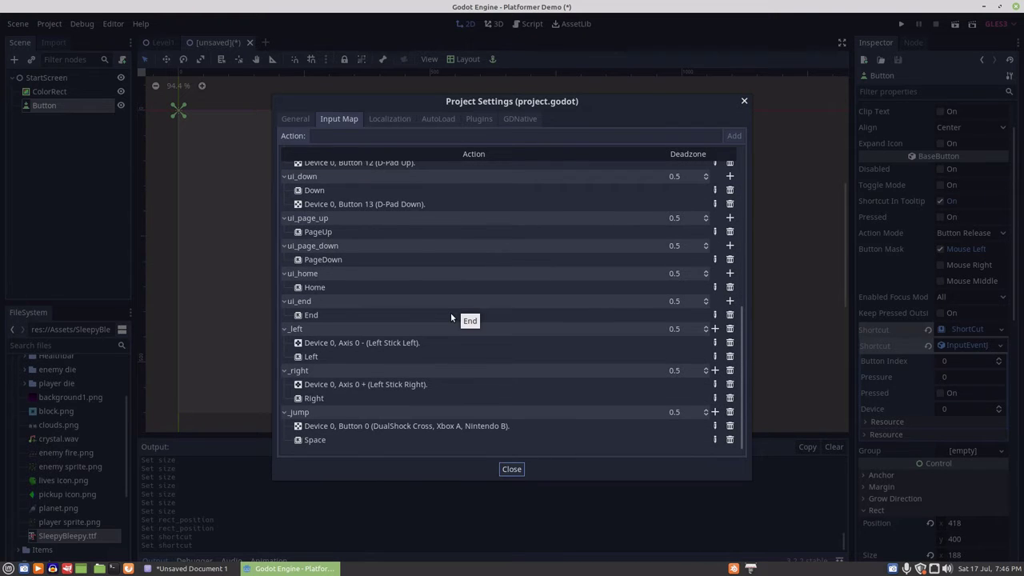
scroll(450, 317, up, 4)
scroll(449, 317, up, 2)
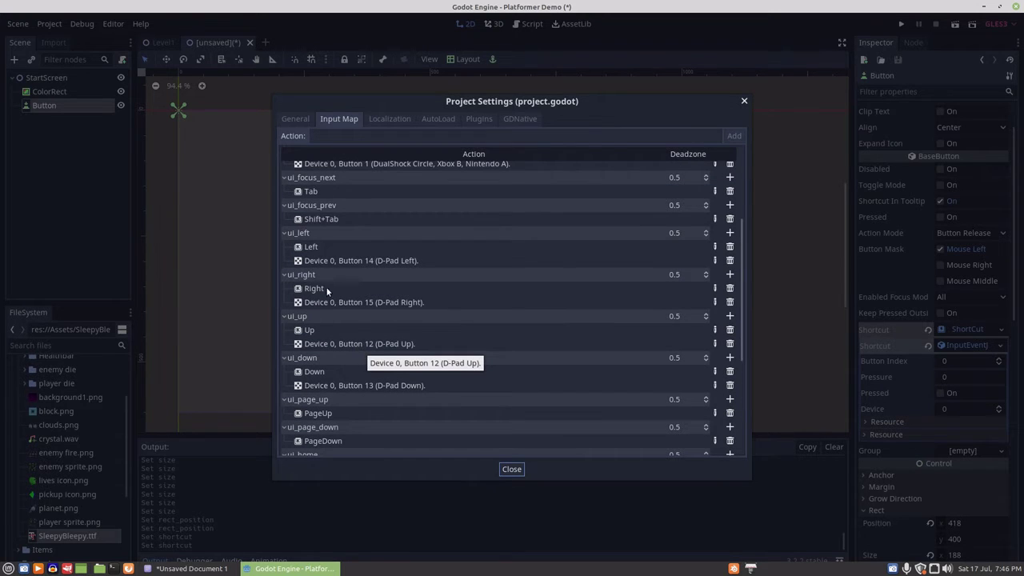
scroll(326, 284, up, 3)
scroll(323, 279, up, 1)
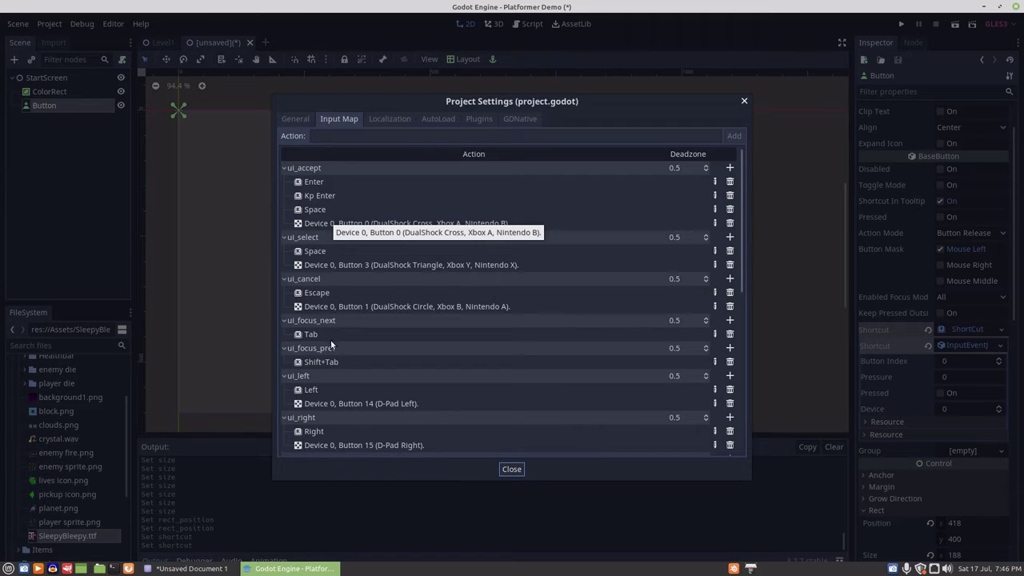
scroll(352, 356, down, 2)
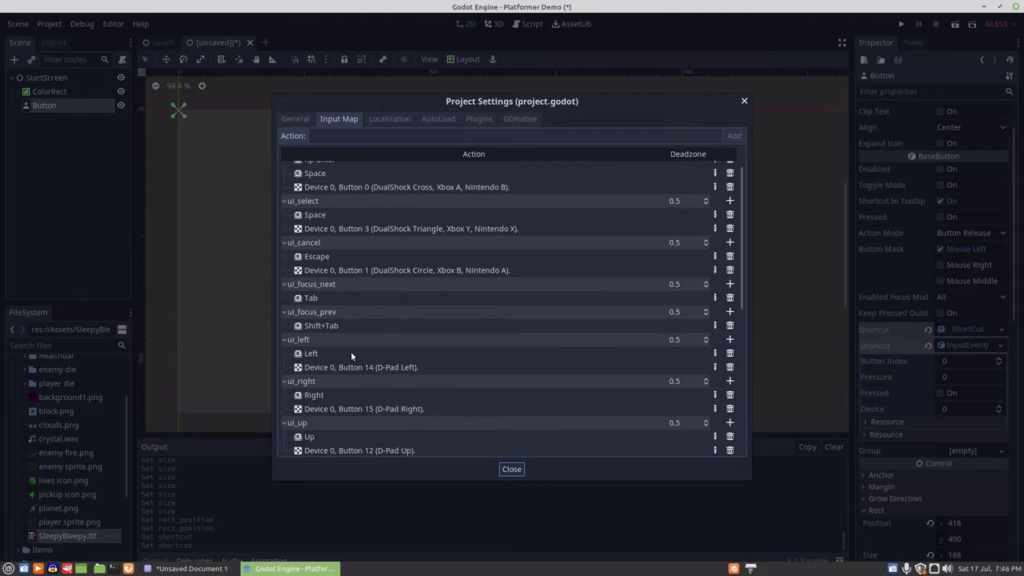
scroll(350, 351, down, 5)
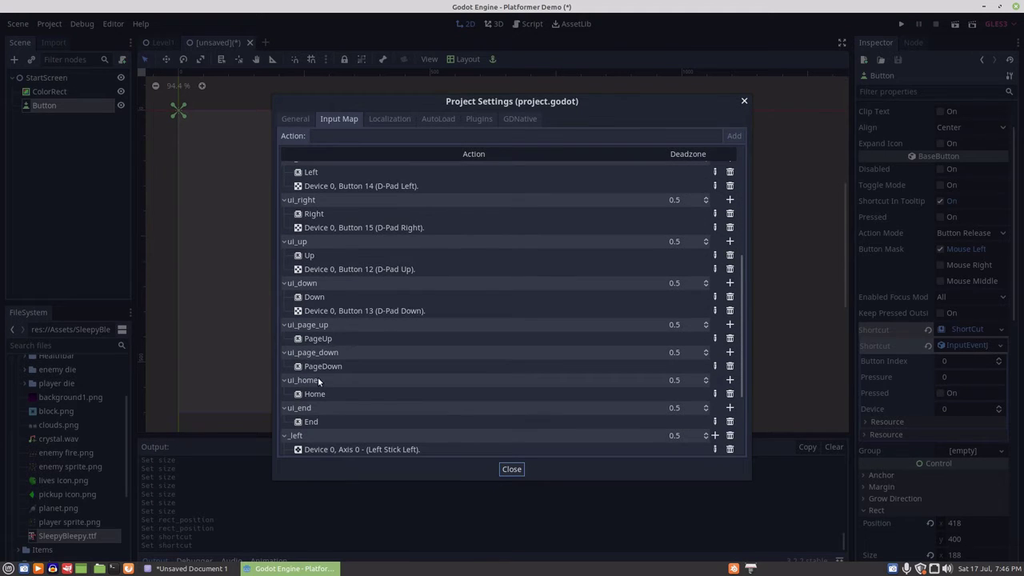
scroll(318, 379, down, 3)
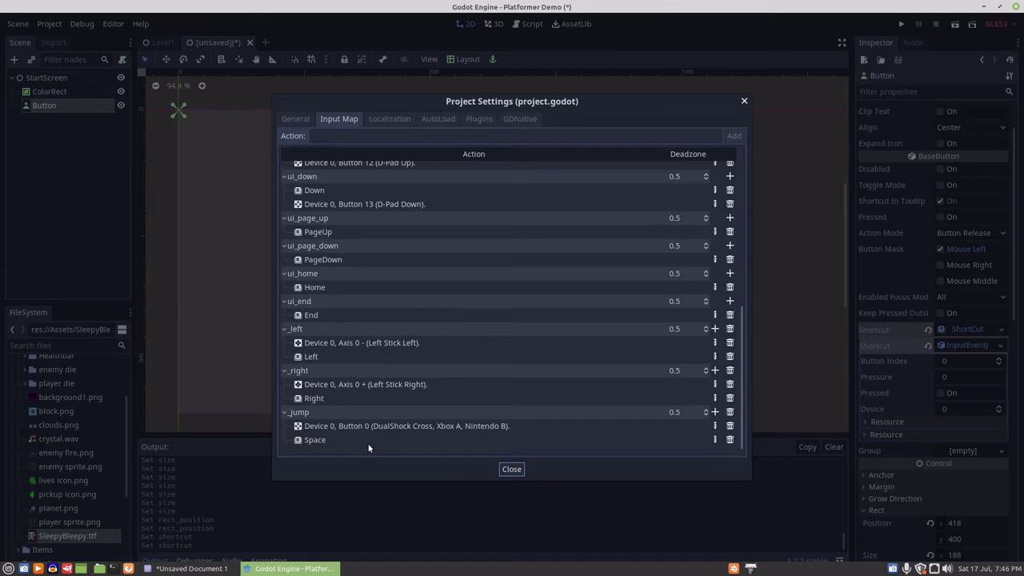
scroll(366, 432, up, 6)
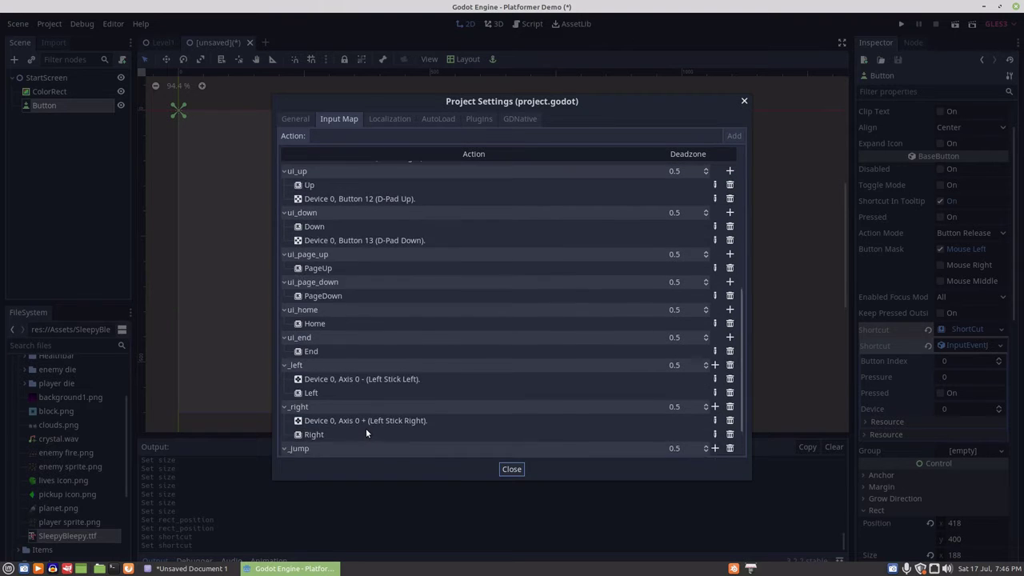
scroll(365, 421, up, 3)
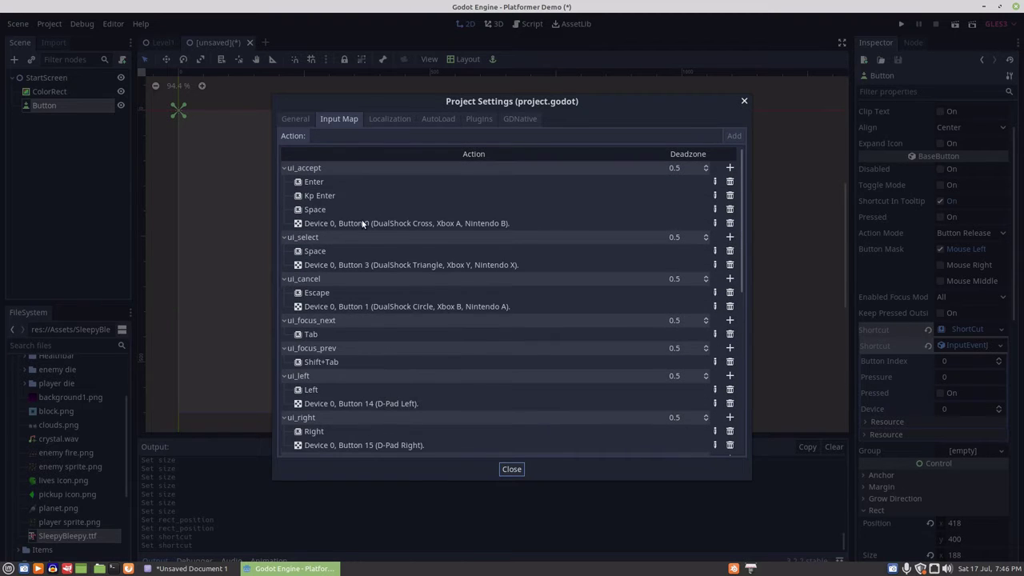
Check the joypad button indexes offered for a new ui_accept binding, then close the project settings without adding one.
click(729, 168)
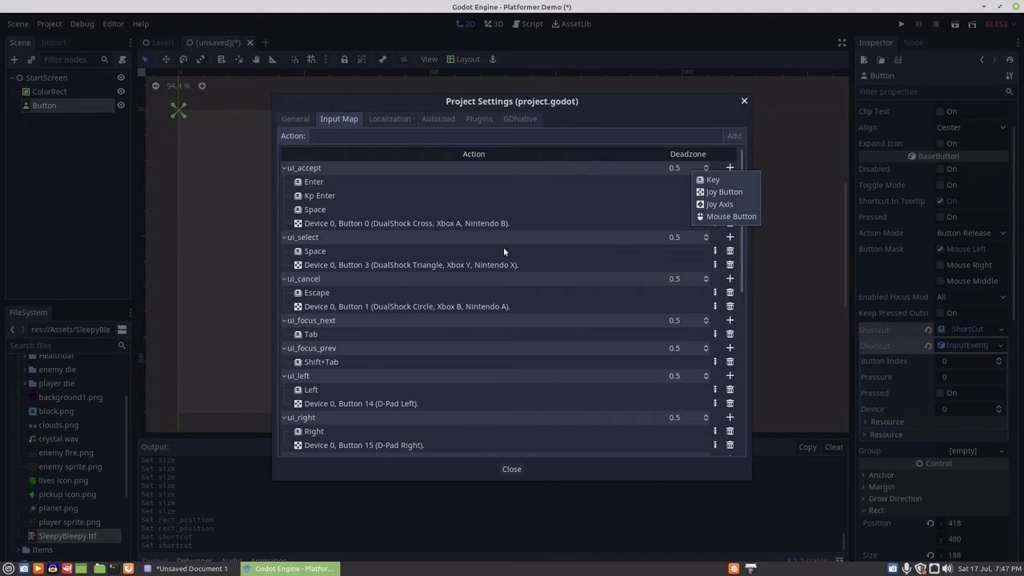
click(719, 192)
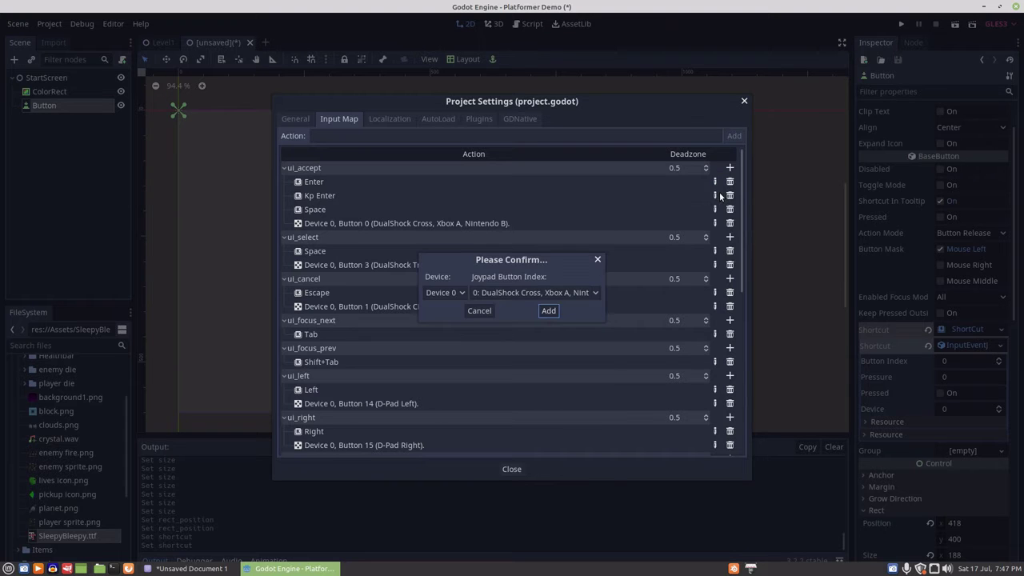
click(594, 293)
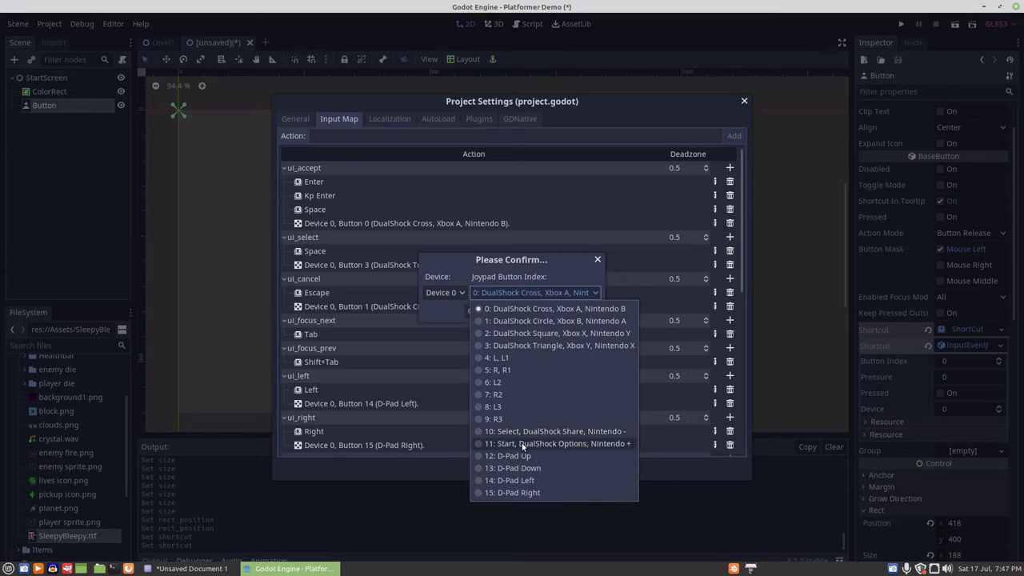
click(559, 268)
click(480, 311)
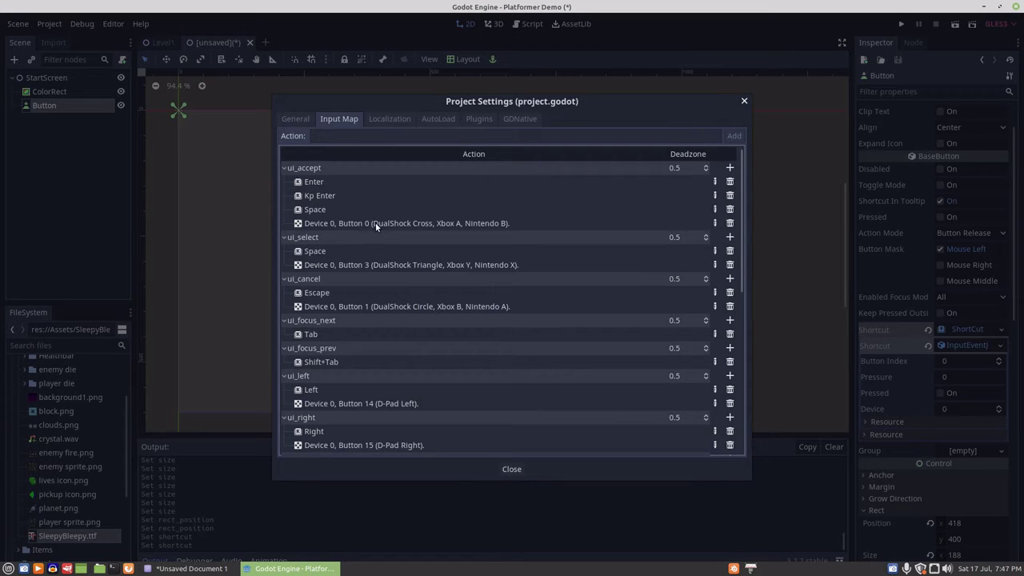
click(743, 102)
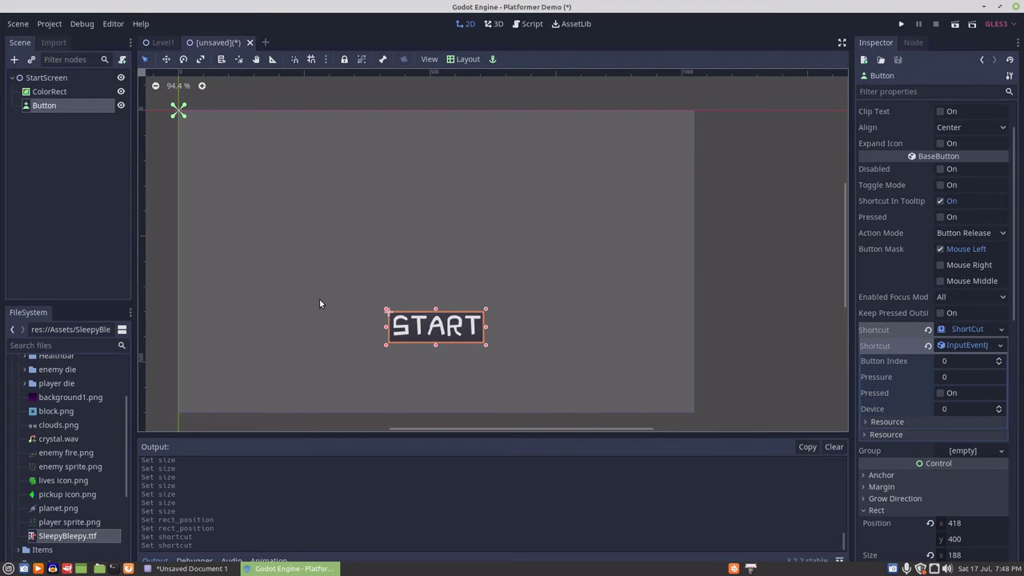
Examine the signals available on the START button, including pressed().
click(46, 107)
click(914, 44)
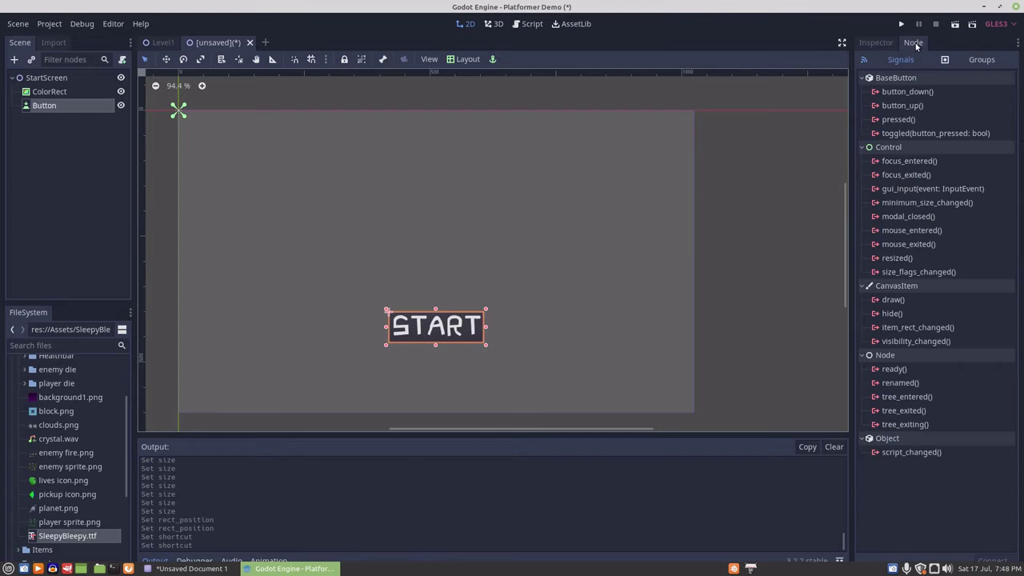
click(898, 120)
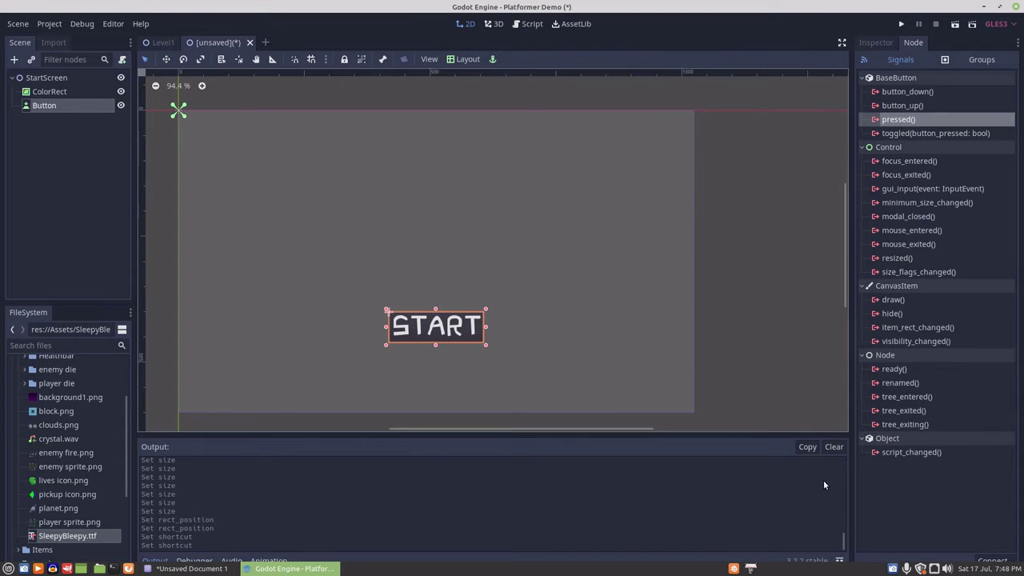
click(50, 160)
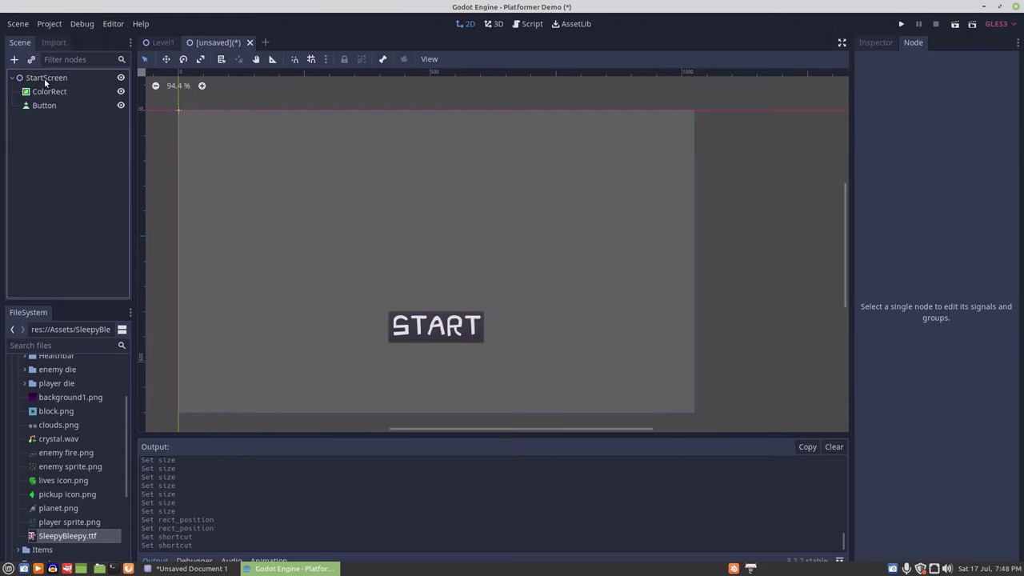
Save the scene as StartScreen.tscn in the UI folder and attach a new GDScript, res://UI/StartScreen.gd, to the StartScreen node.
click(44, 78)
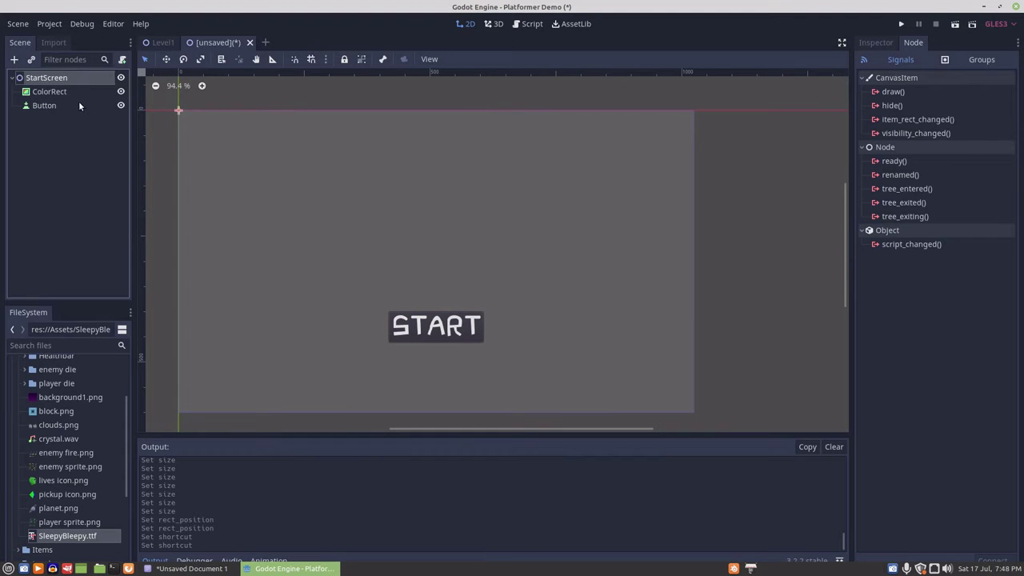
key(ctrl+s)
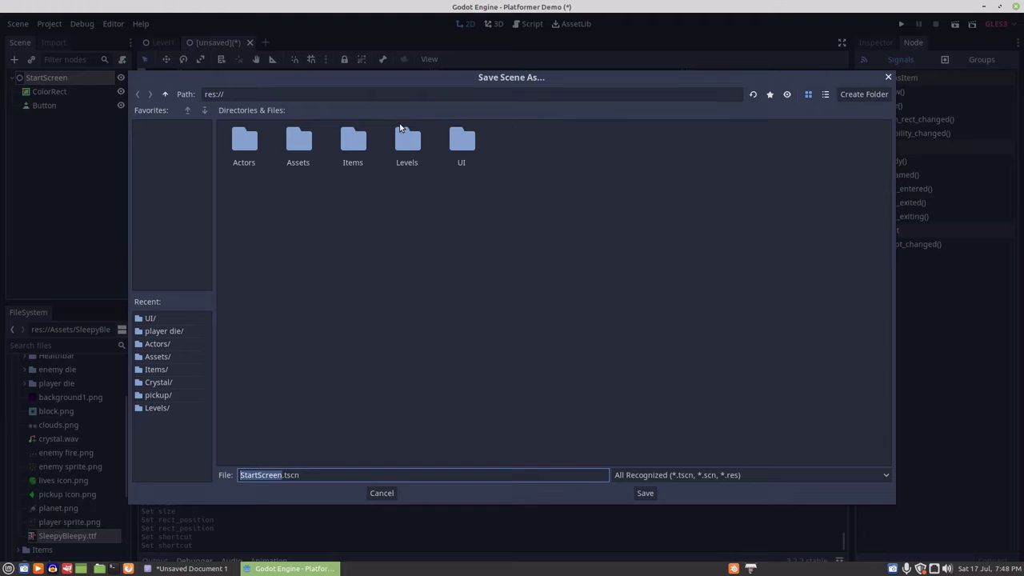
double_click(462, 144)
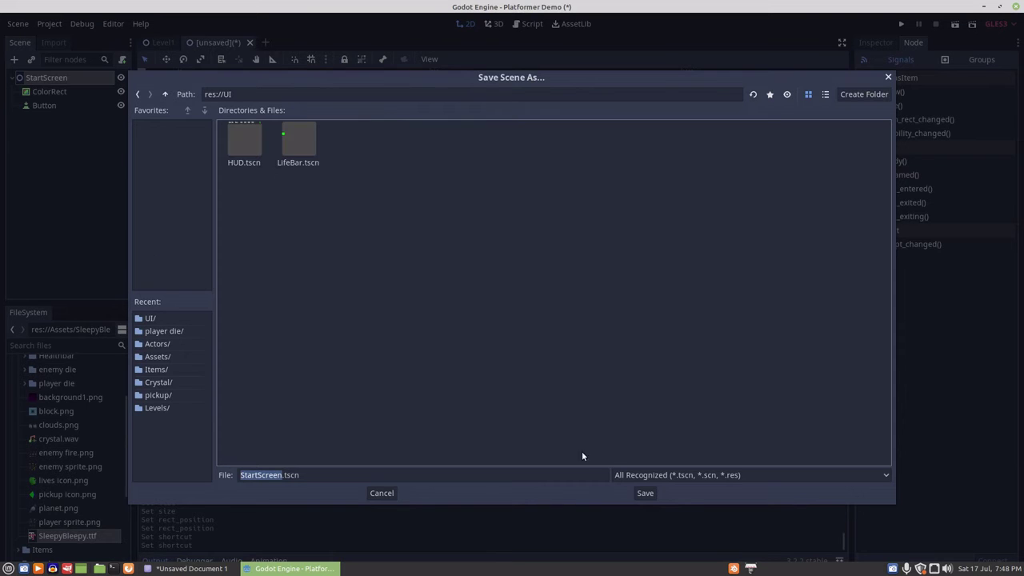
click(645, 493)
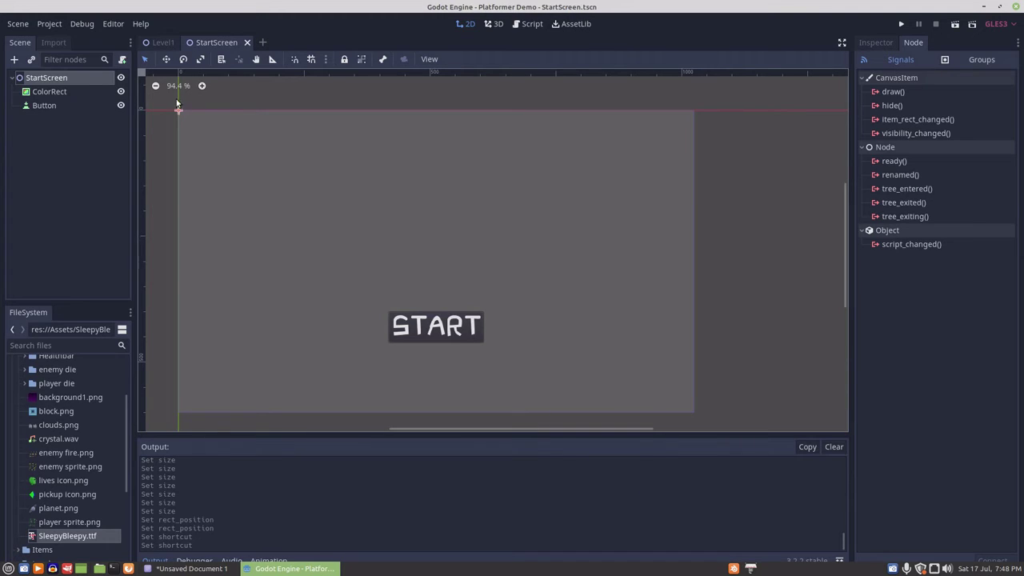
click(121, 59)
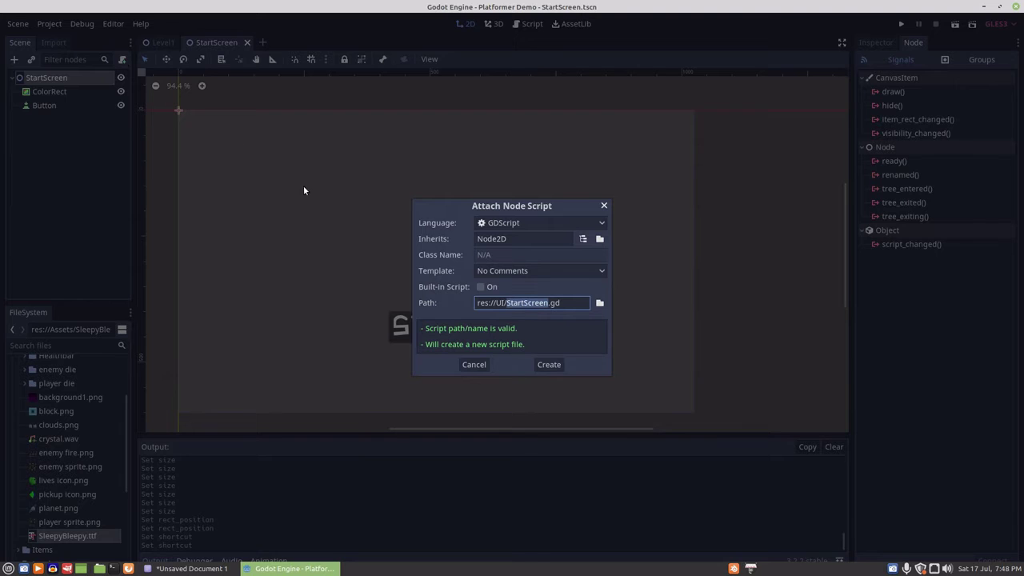
click(548, 365)
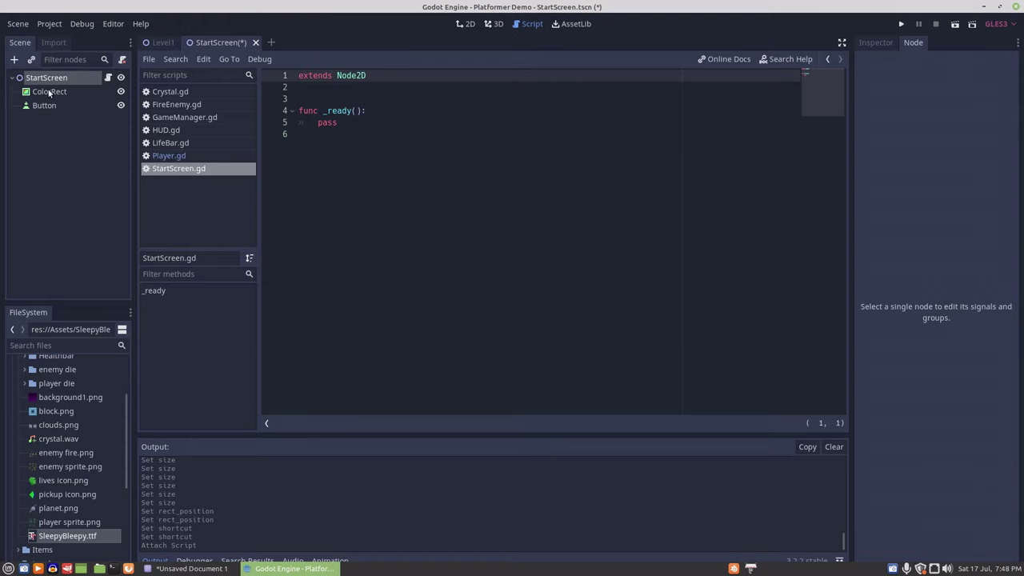
Connect the START button's pressed() signal to the StartScreen node with the receiver method _on_Button_pressed.
click(39, 108)
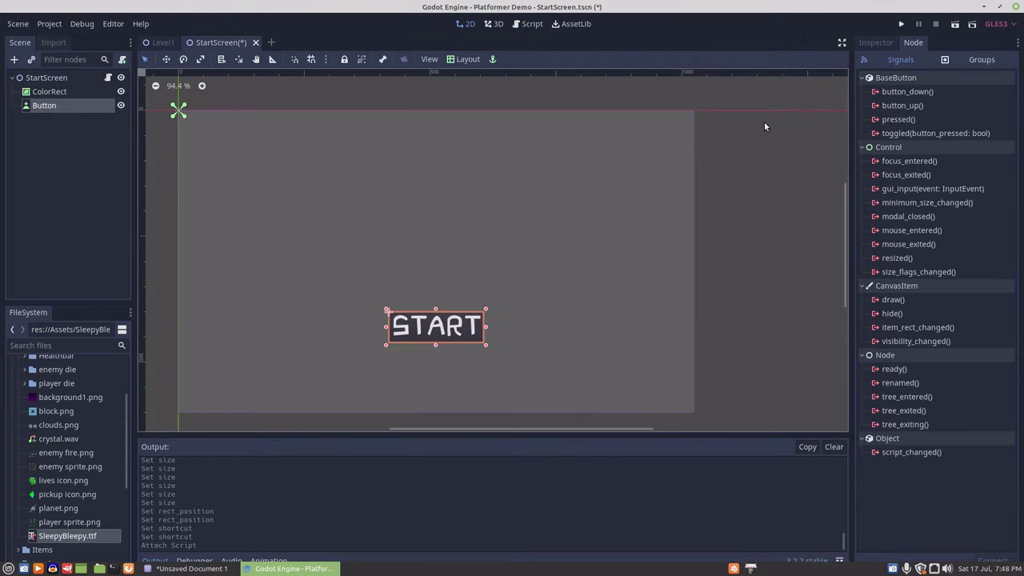
click(894, 122)
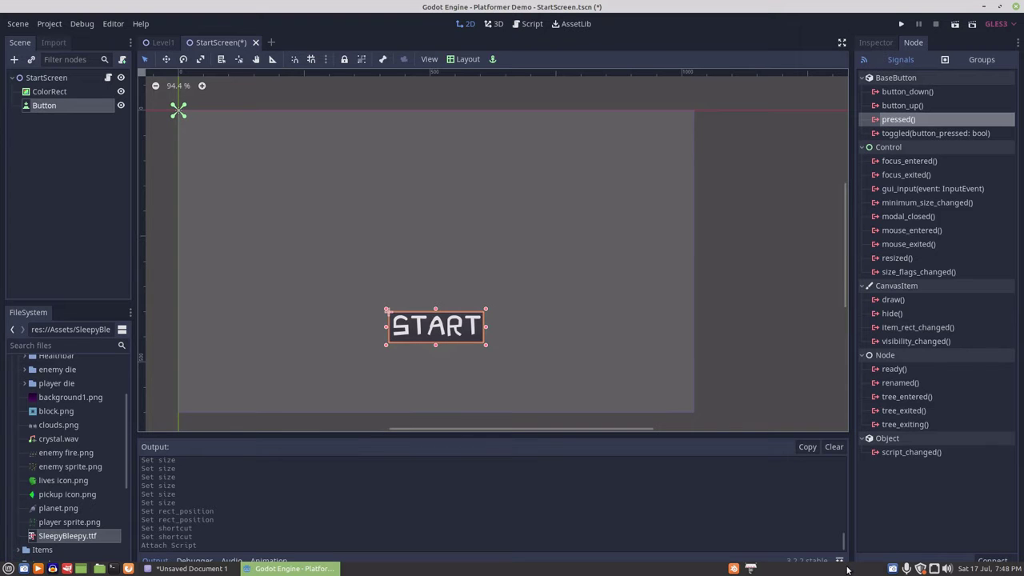
click(992, 561)
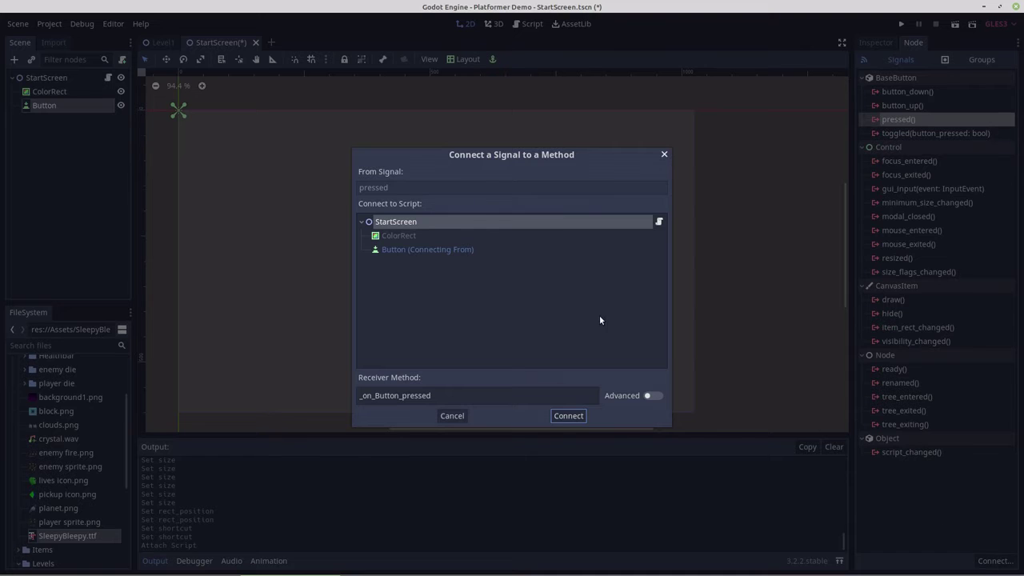
click(568, 415)
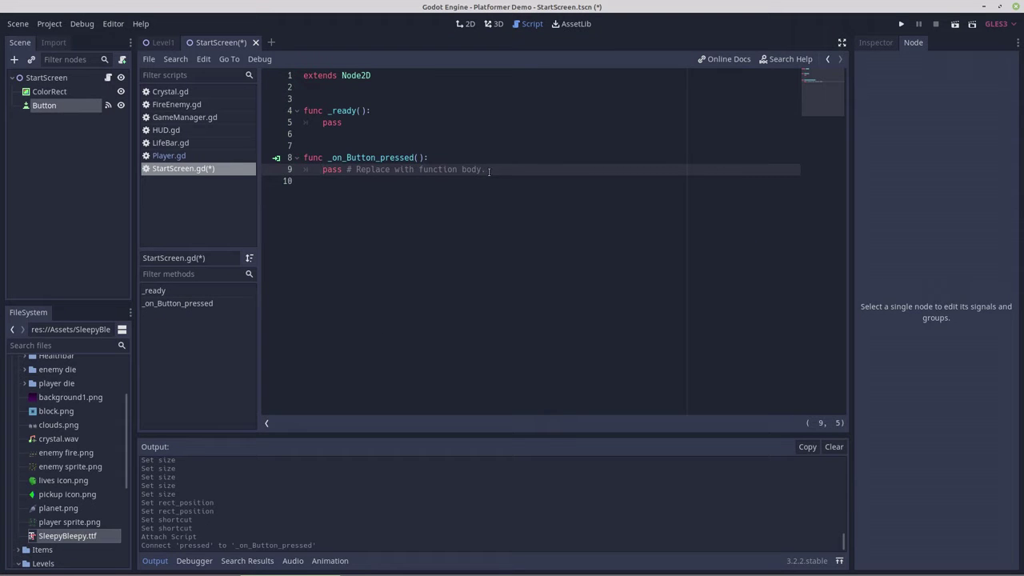
Replace the placeholder line in _on_Button_pressed() with the start of an assignment, "var error_code = get_tr".
drag(489, 170, 321, 174)
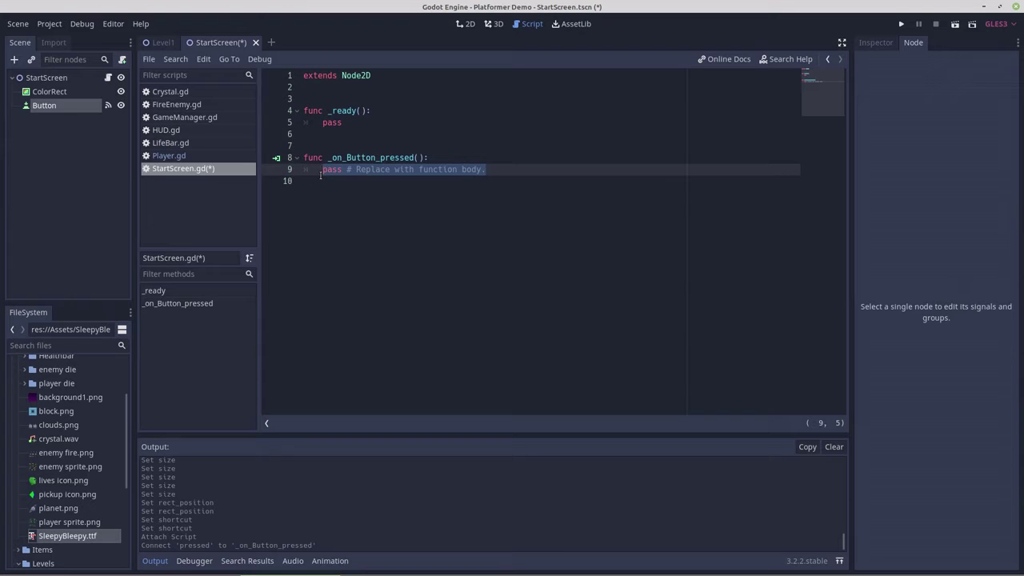
key(BackSpace)
text(var)
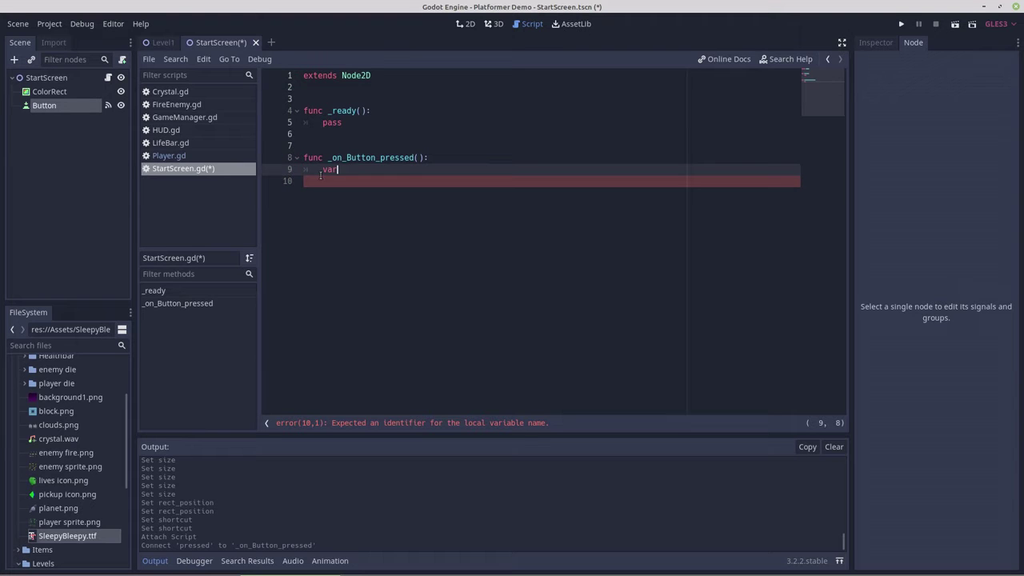
text(error_code)
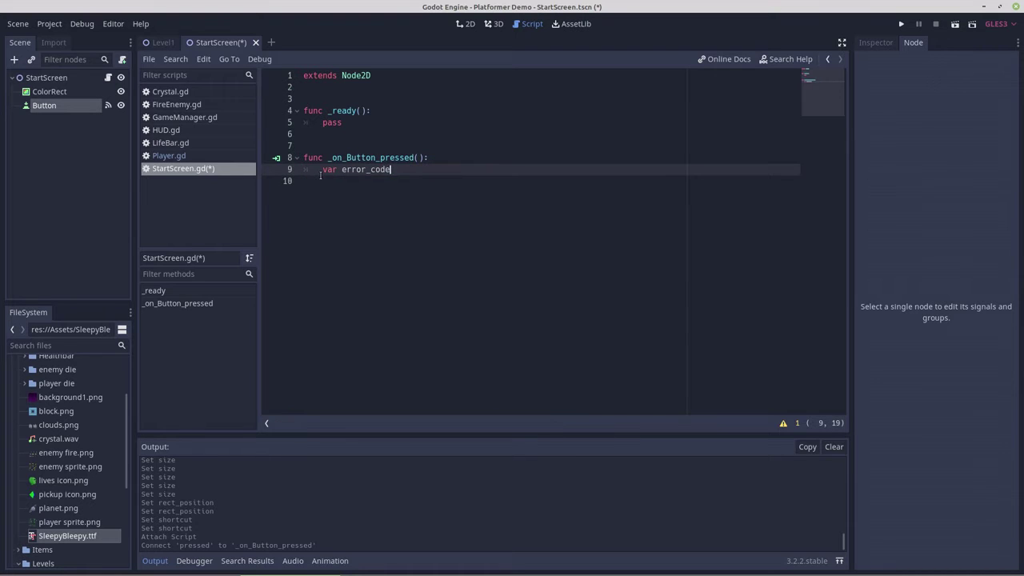
text( = ge)
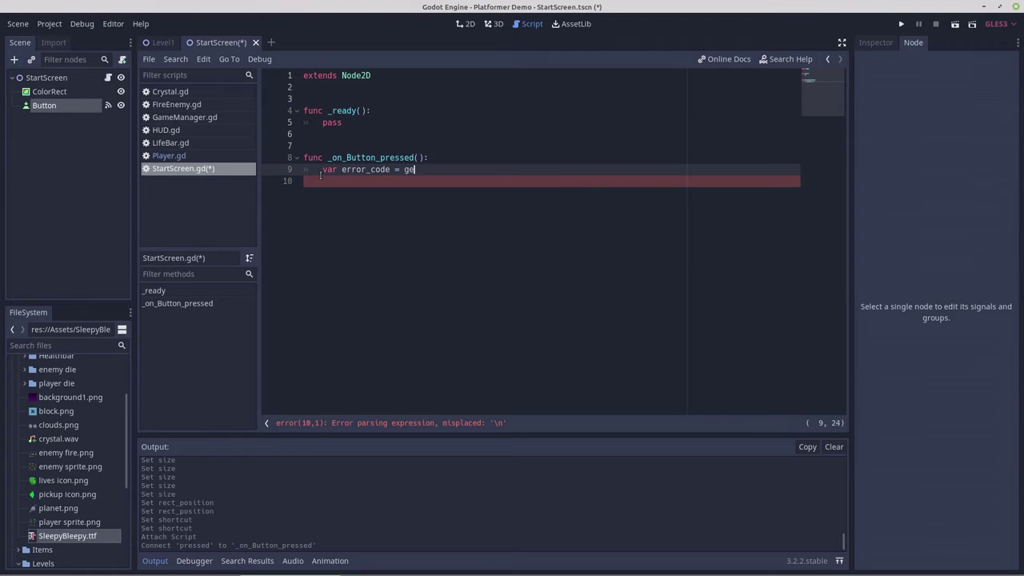
text(t_tr)
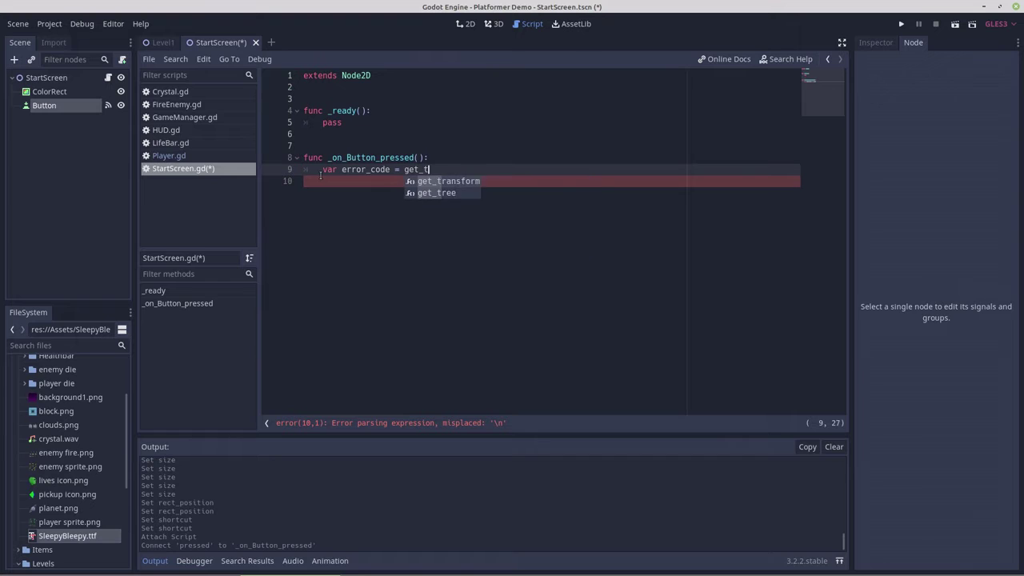
key(Return)
key(BackSpace)
key(BackSpace)
key(BackSpace)
key(BackSpace)
key(BackSpace)
key(BackSpace)
key(BackSpace)
key(BackSpace)
key(BackSpace)
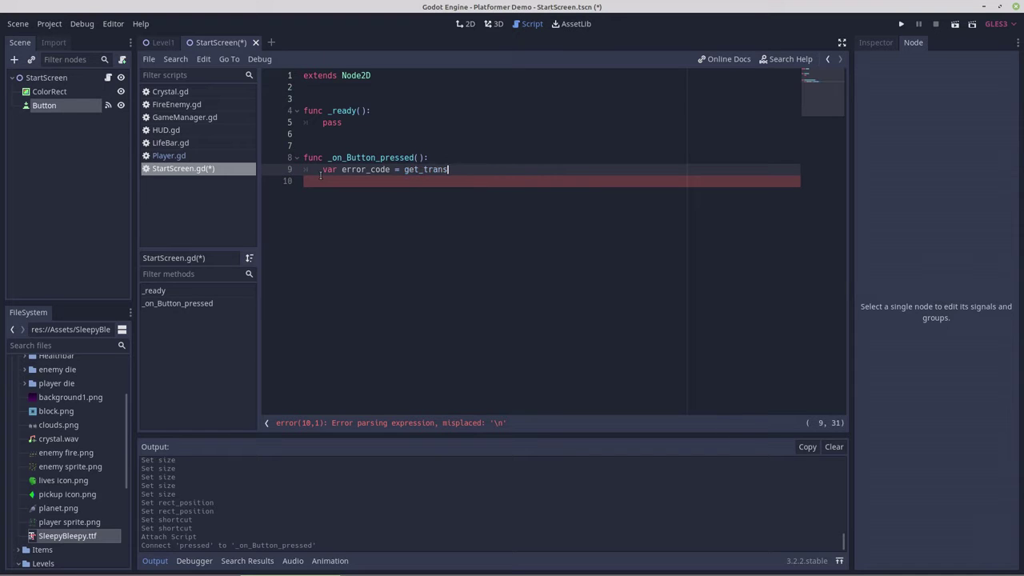
Complete the error_code assignment as get_tree().change_scene("res://Levels/Level1.tscn").
text(e)
key(Return)
text(.)
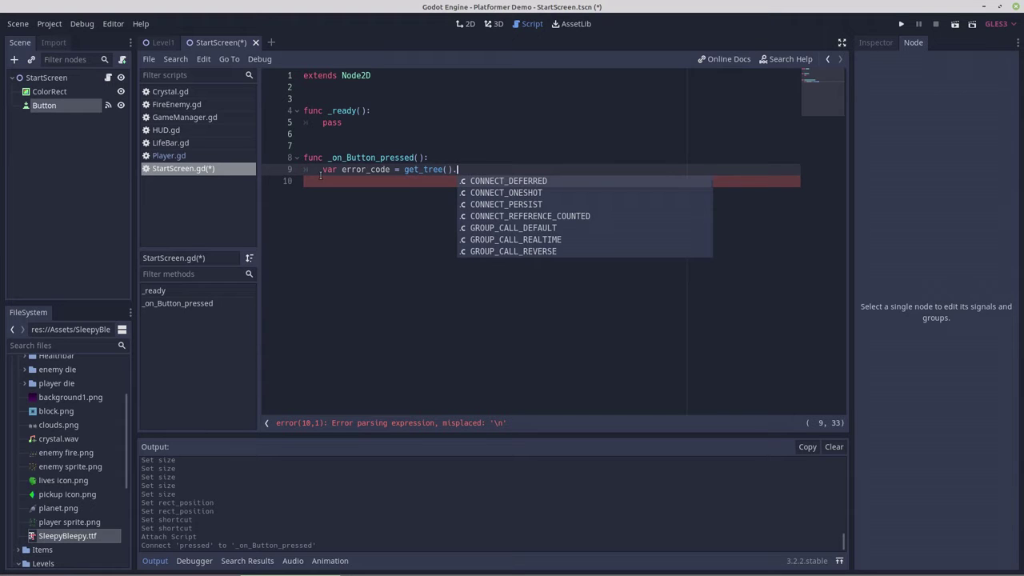
text(ch)
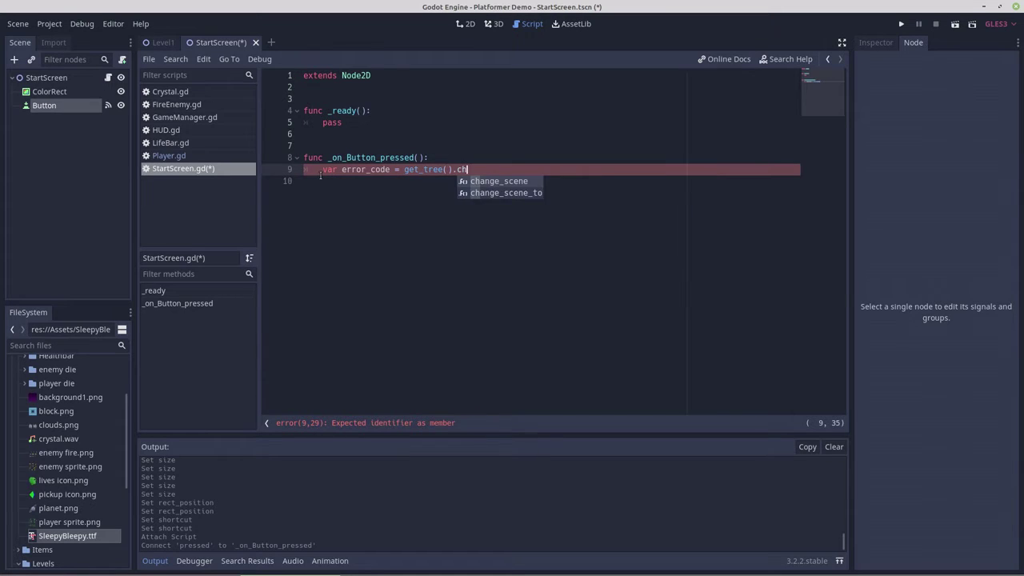
key(Return)
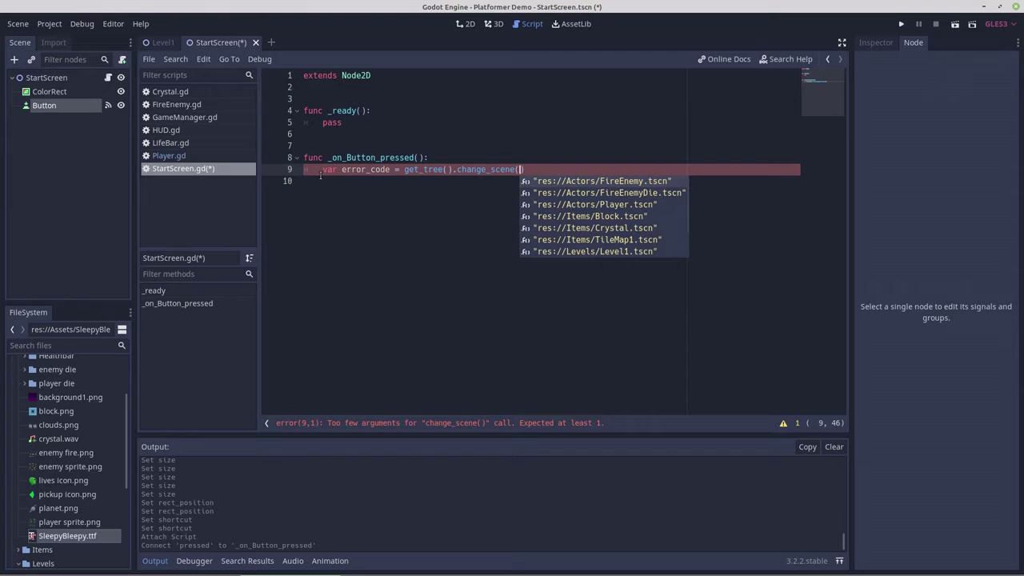
key(Down)
key(Down)
key(Down)
key(Down)
key(Down)
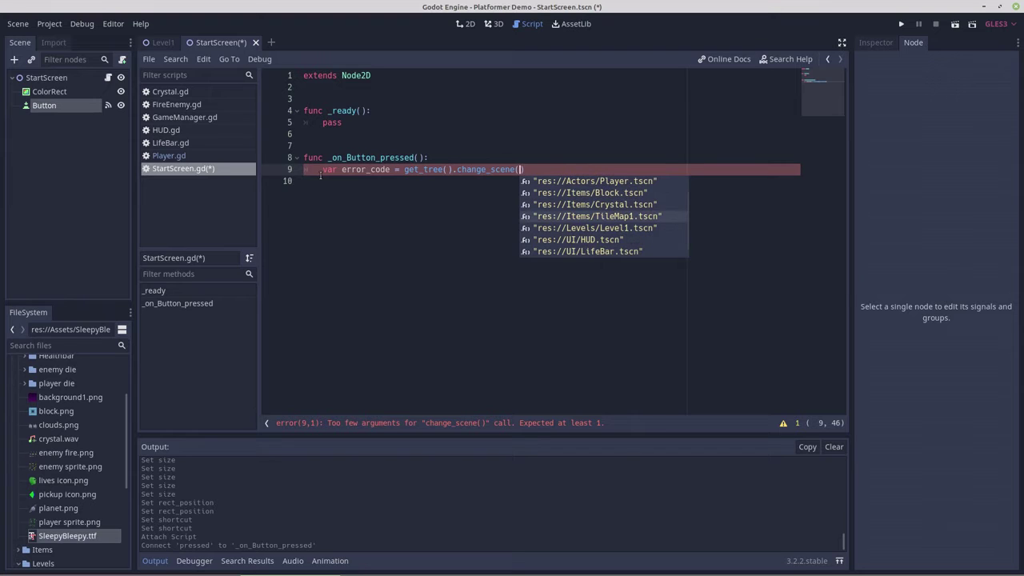
key(Down)
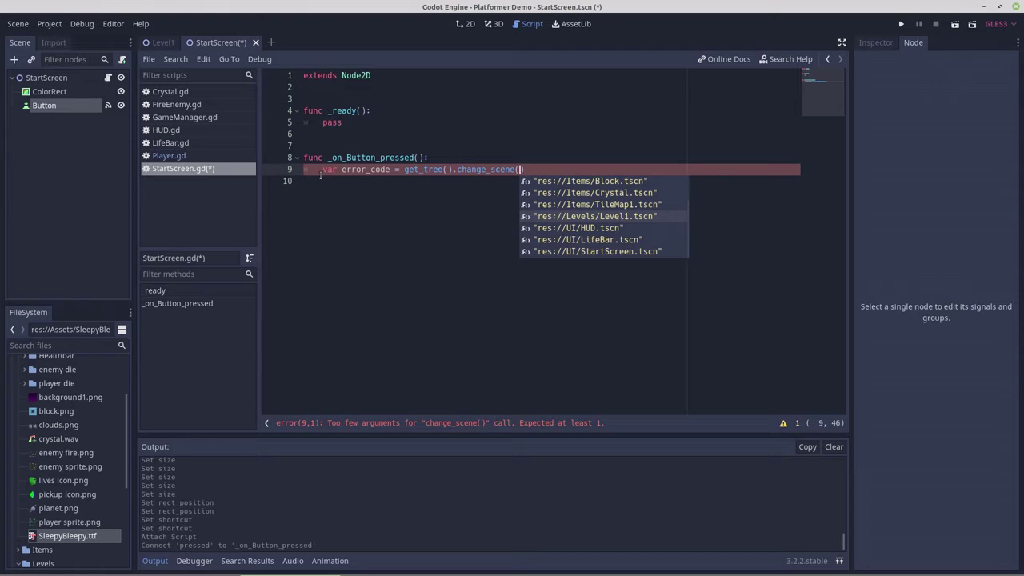
key(Return)
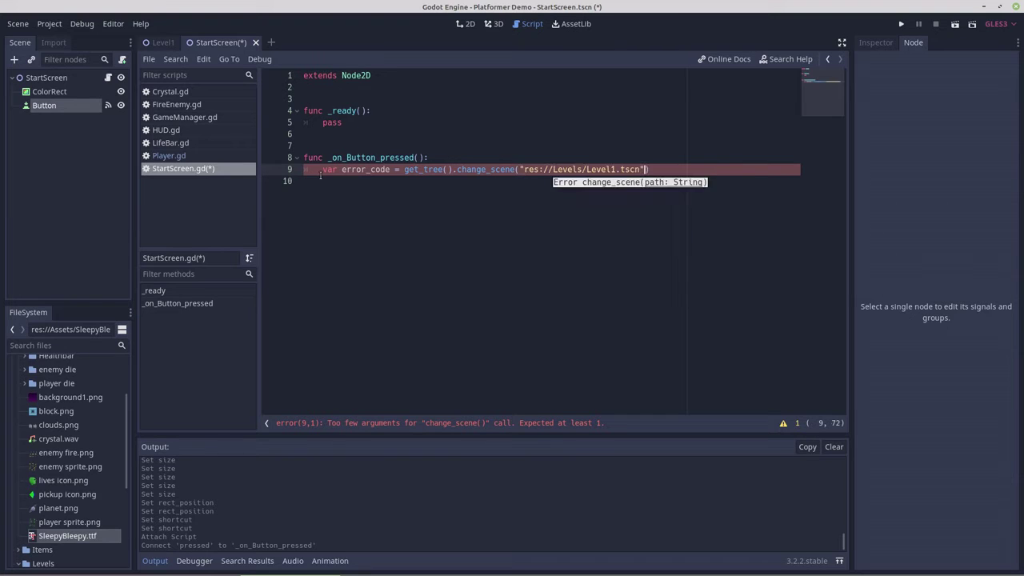
text())
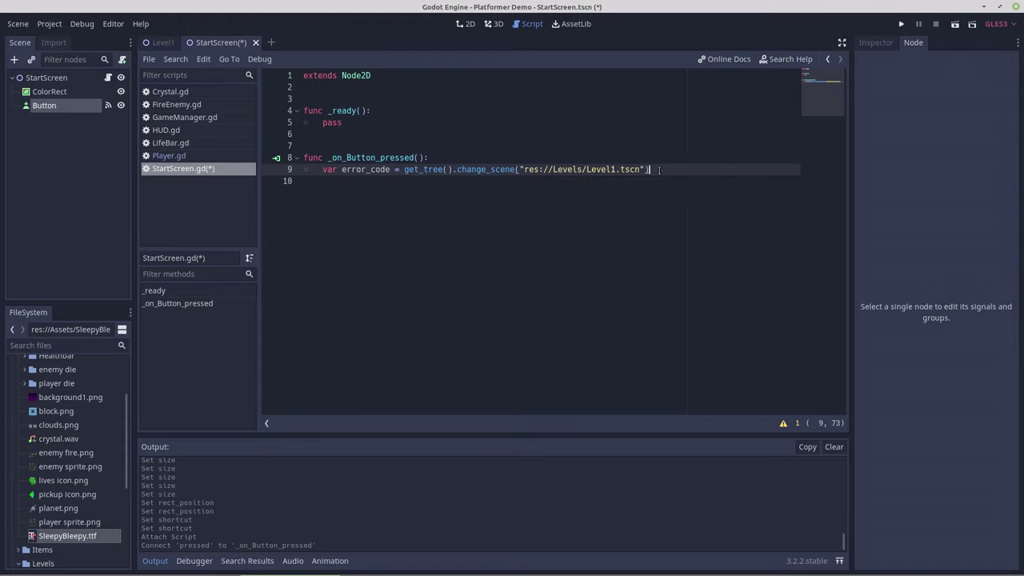
Add the condition "if error_code != 0:" below the scene change line in _on_Button_pressed().
key(Return)
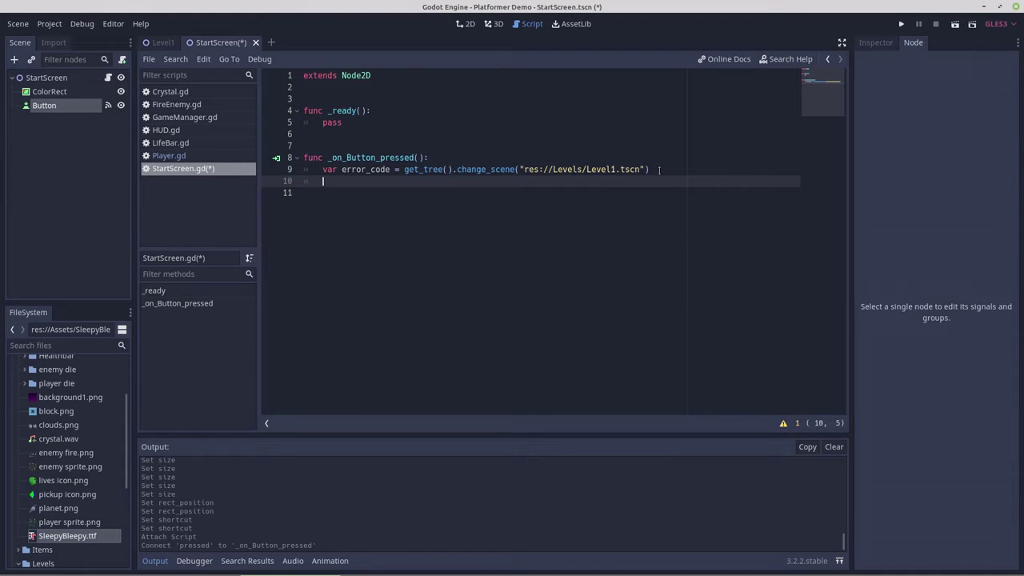
text(if err)
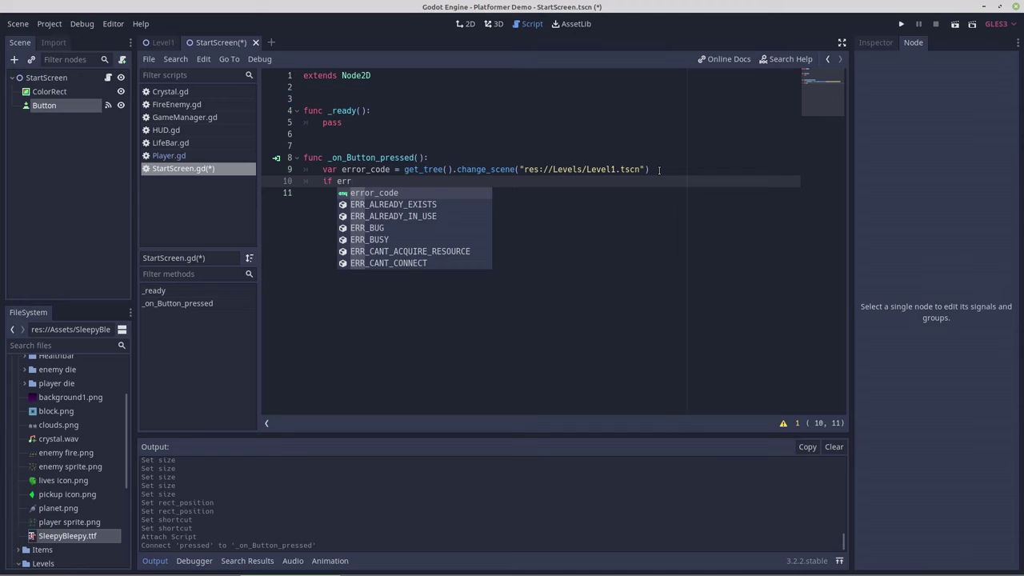
key(Return)
text(!)
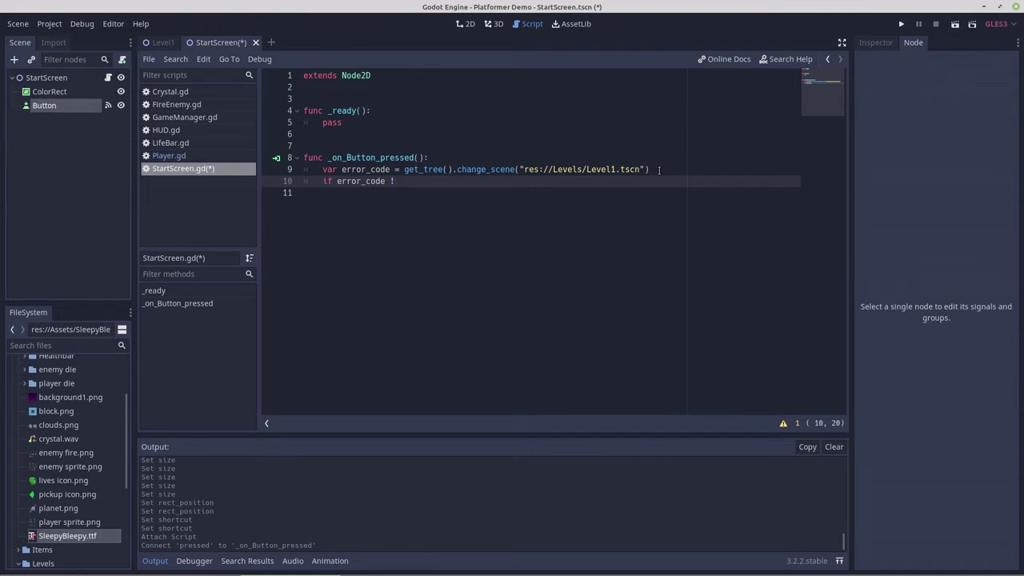
text(= 0:)
key(Return)
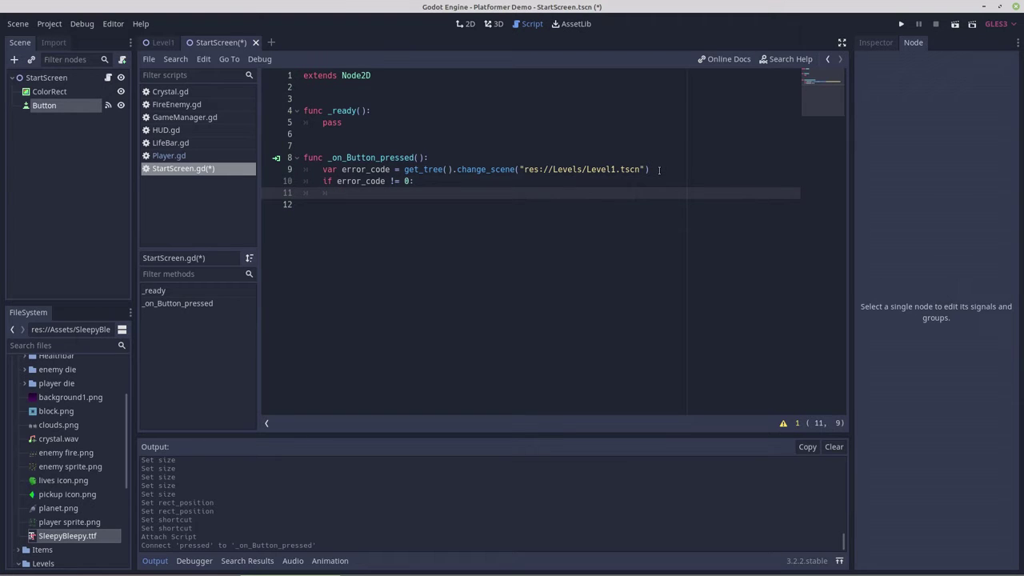
Inside the error_code condition, add the line print("ERROR -code: " , error_code).
text(print)
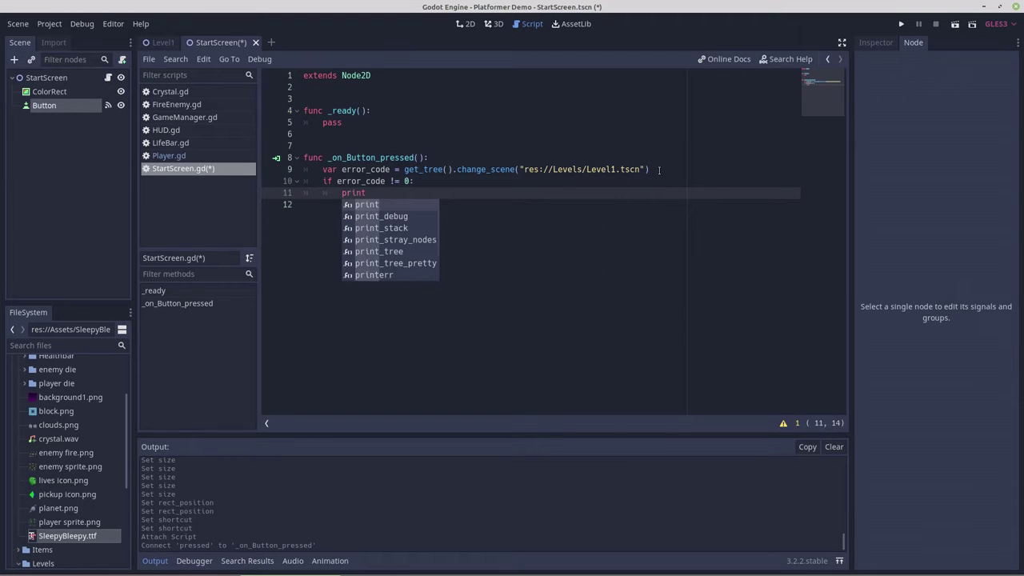
text((")
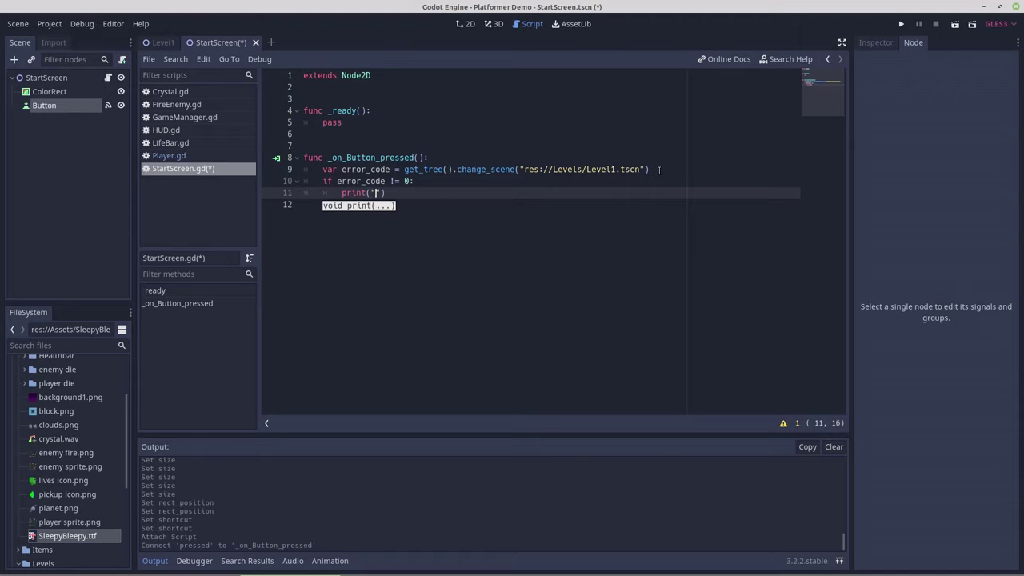
text(ERRIR)
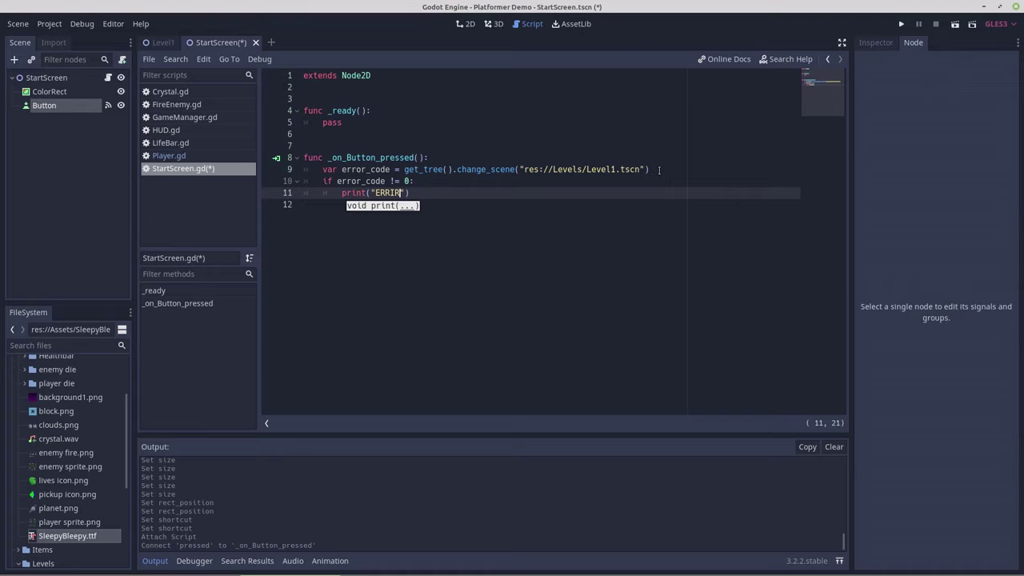
key(BackSpace)
key(BackSpace)
text(OR)
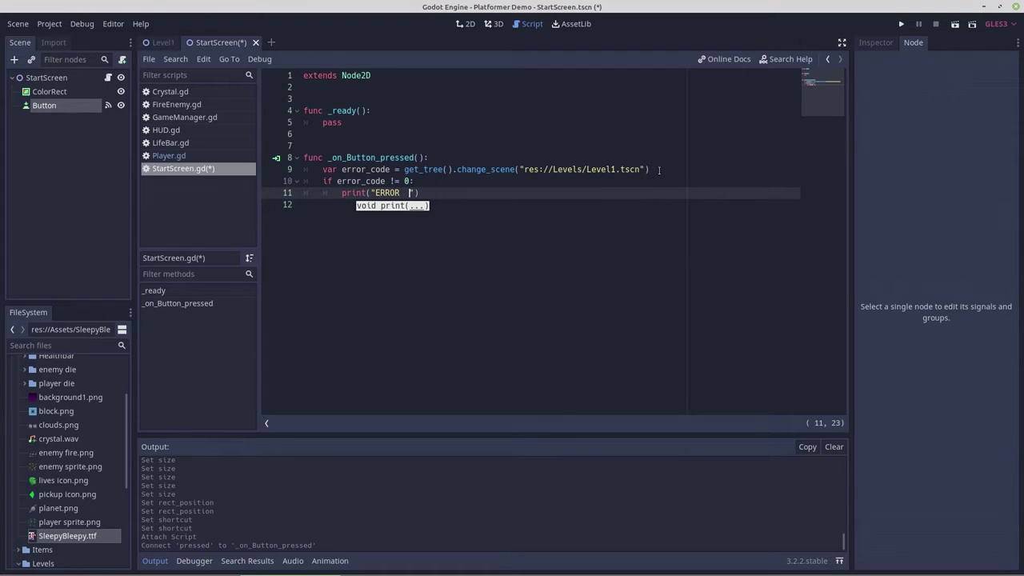
text(  -code)
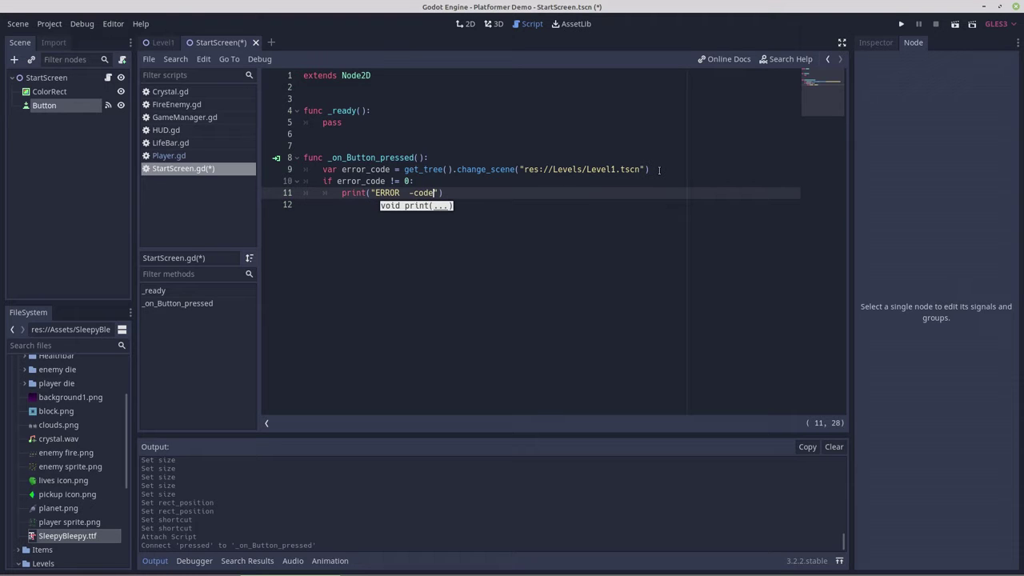
text(: )
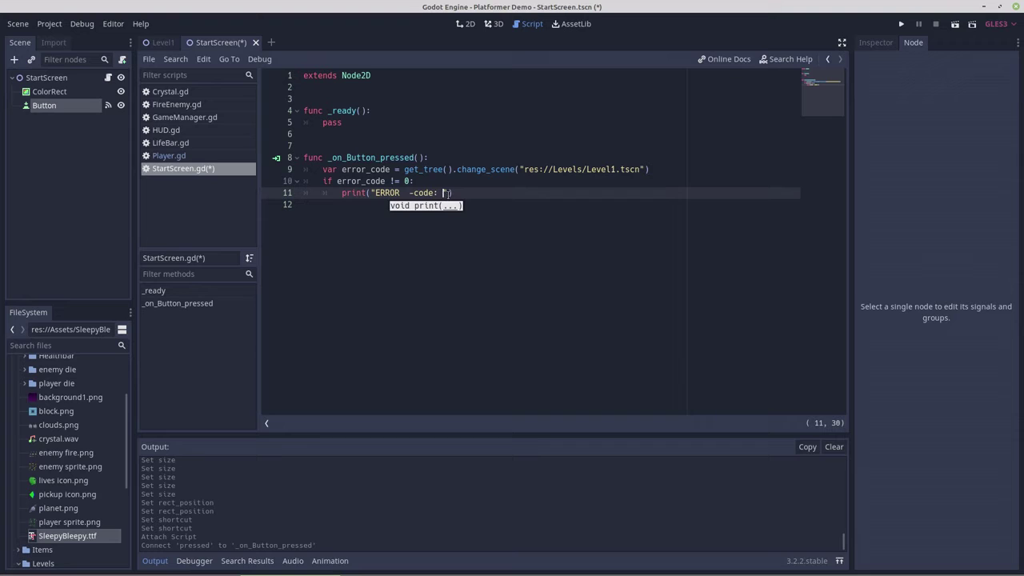
text(" , )
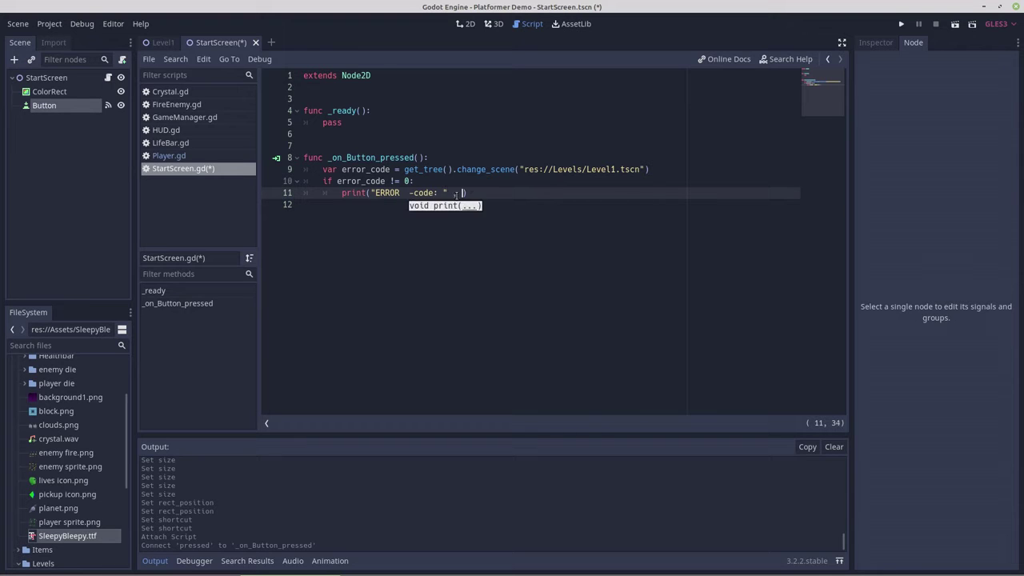
text(er)
key(Return)
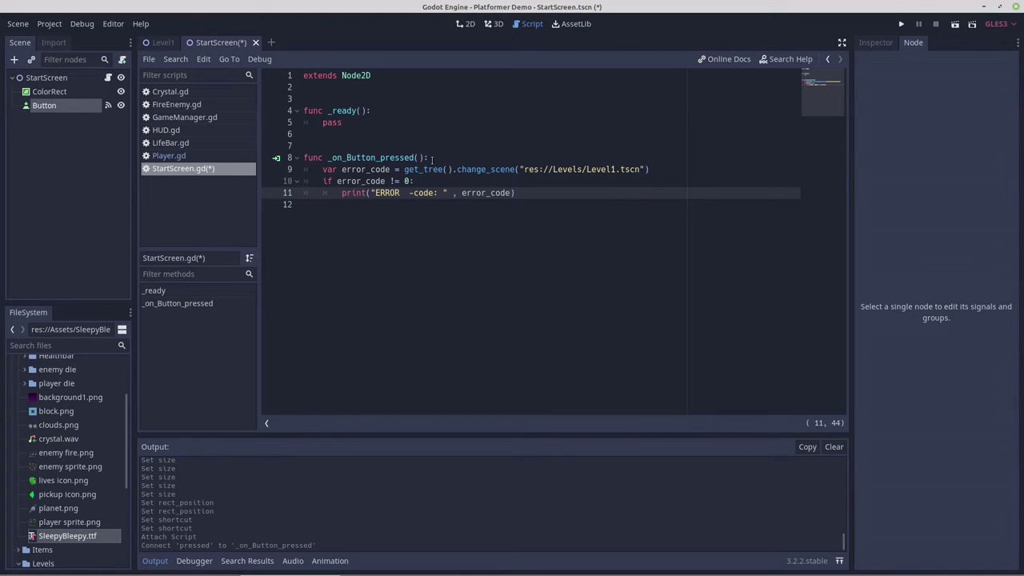
Run the StartScreen scene, activate START to test the change to Level1, and close the game window.
click(956, 27)
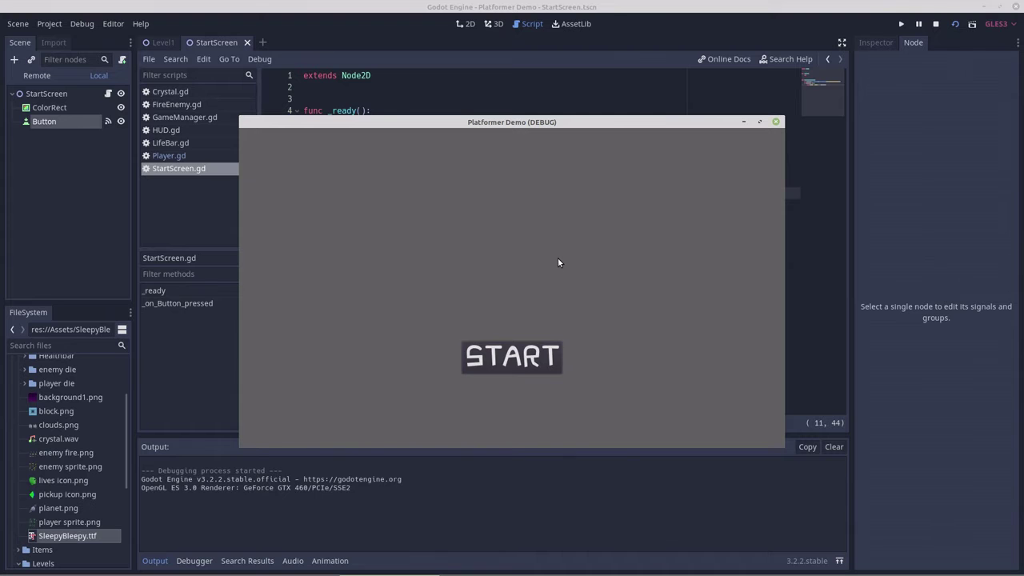
key(Return)
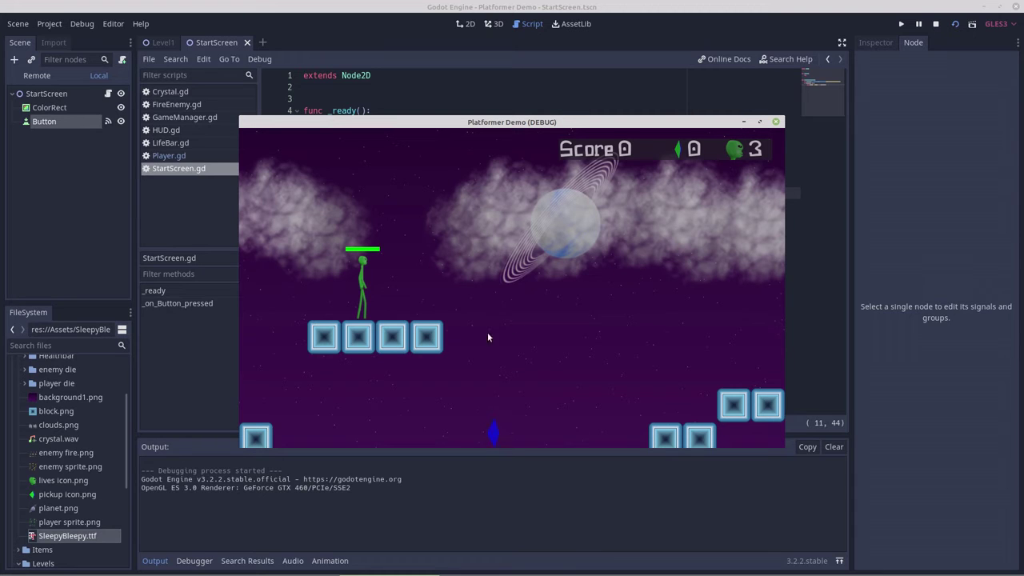
click(776, 122)
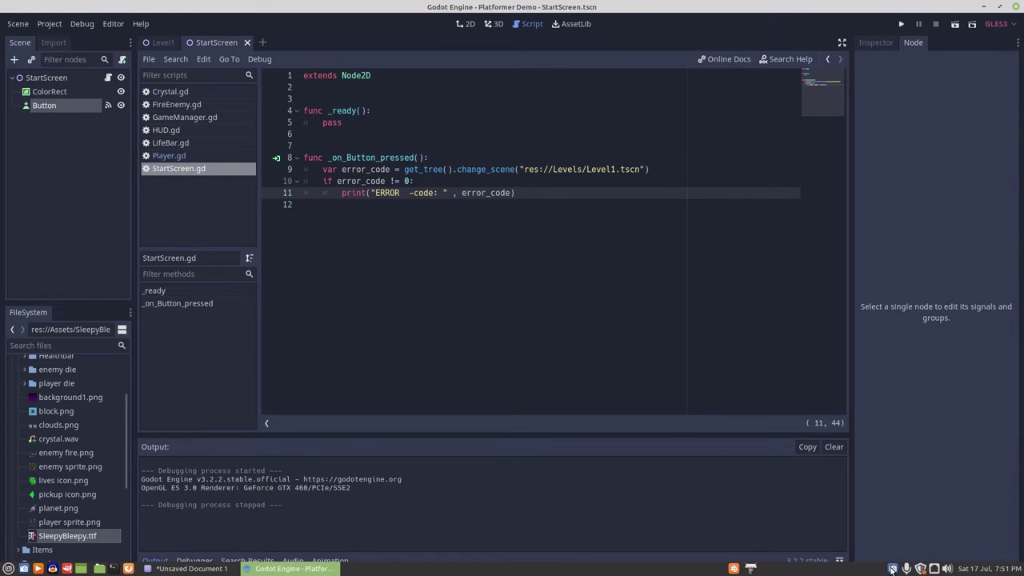
right_click(893, 569)
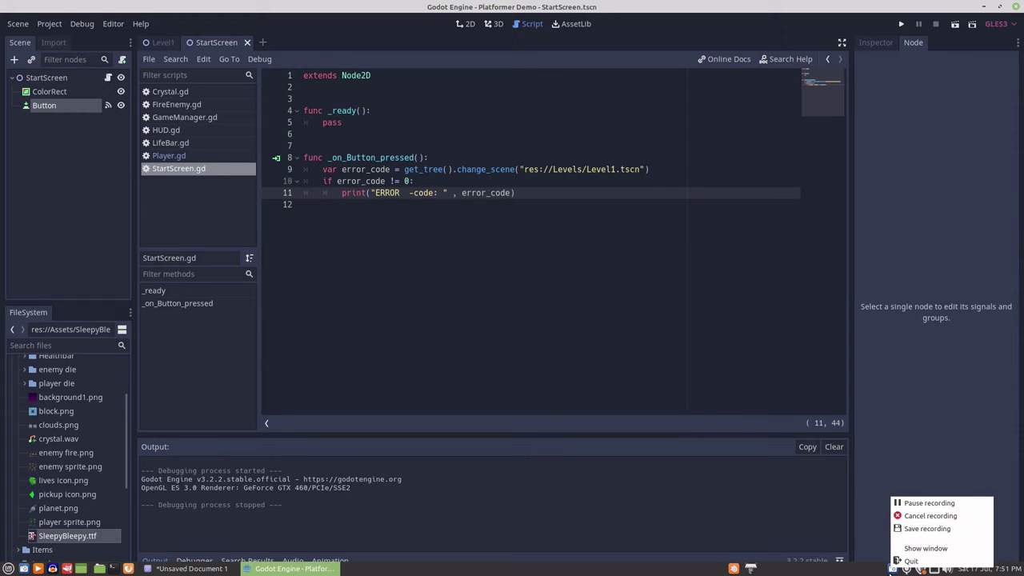
click(893, 569)
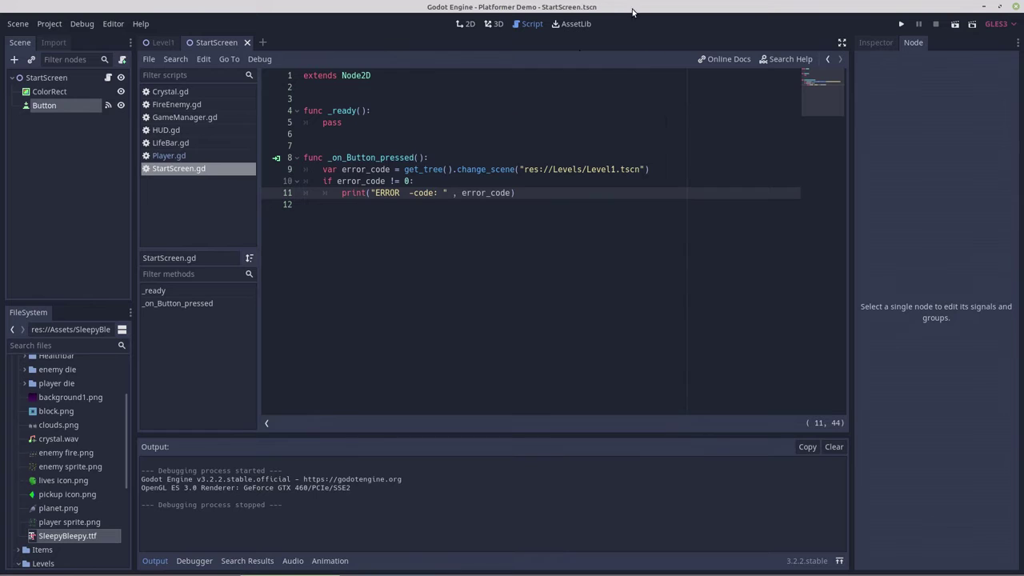
click(655, 123)
click(263, 42)
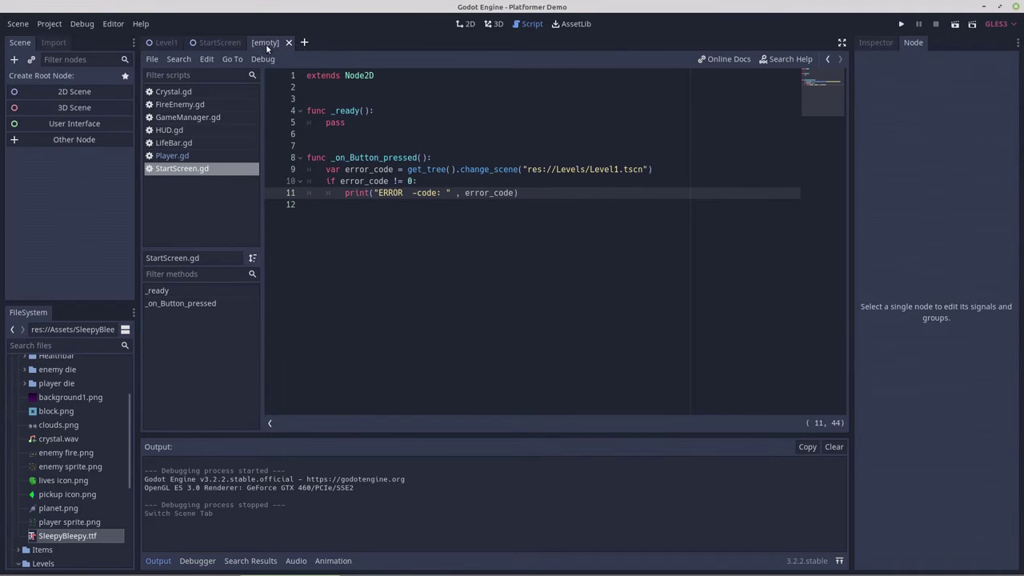
click(62, 91)
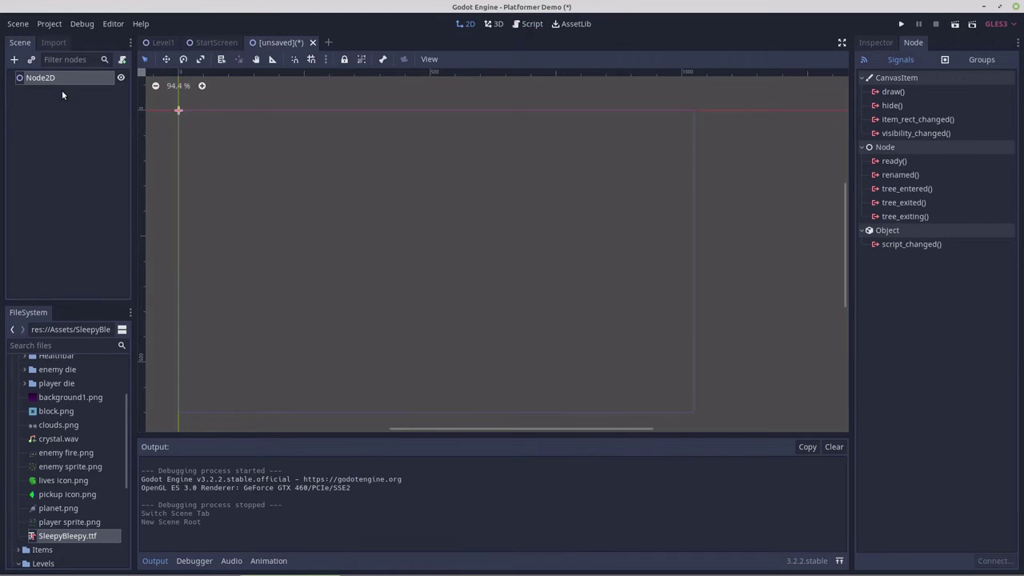
key(g)
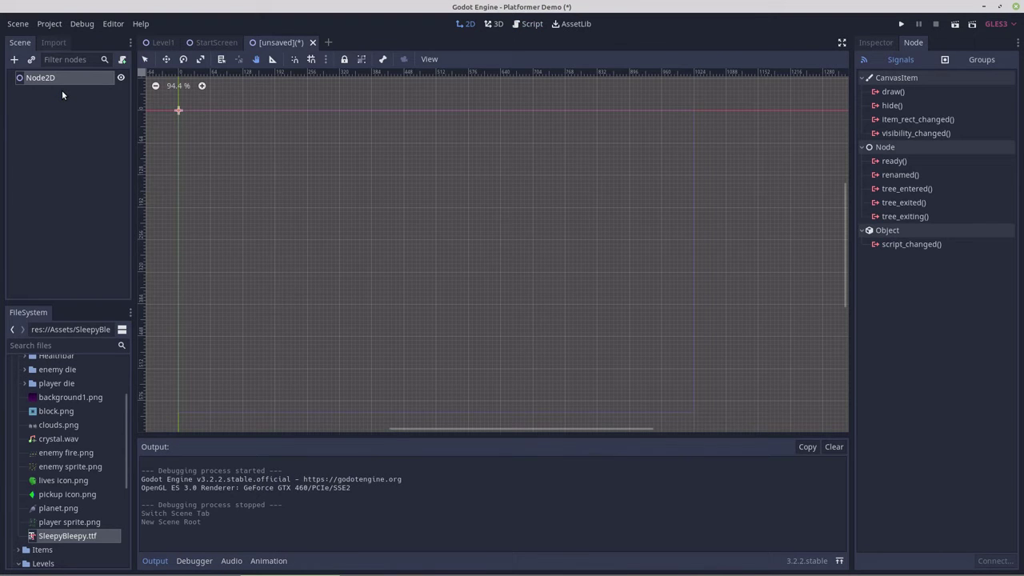
click(874, 42)
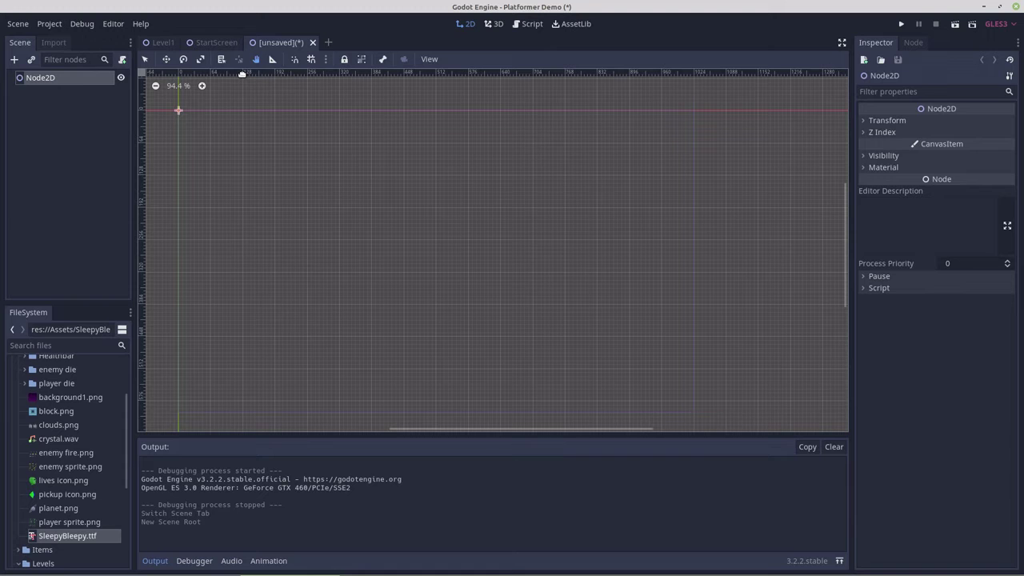
click(312, 42)
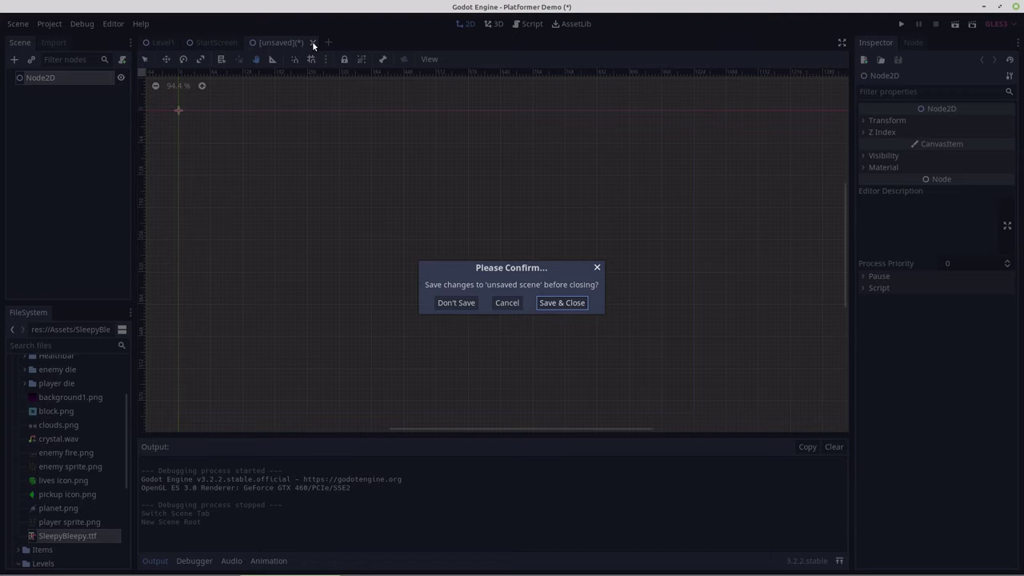
click(452, 303)
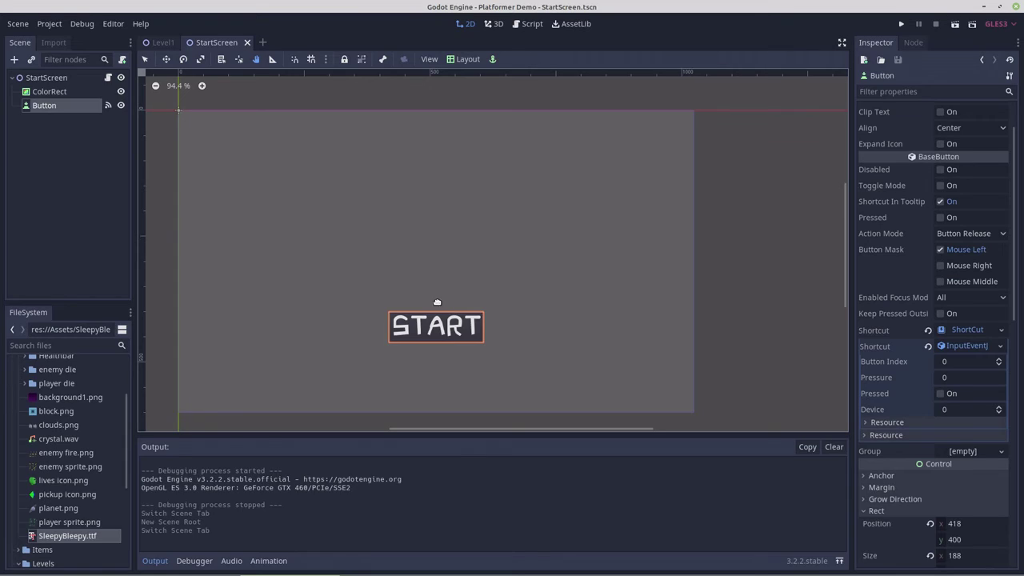
Create a new scene with a 2D root node and rename the root GameOver.
click(263, 44)
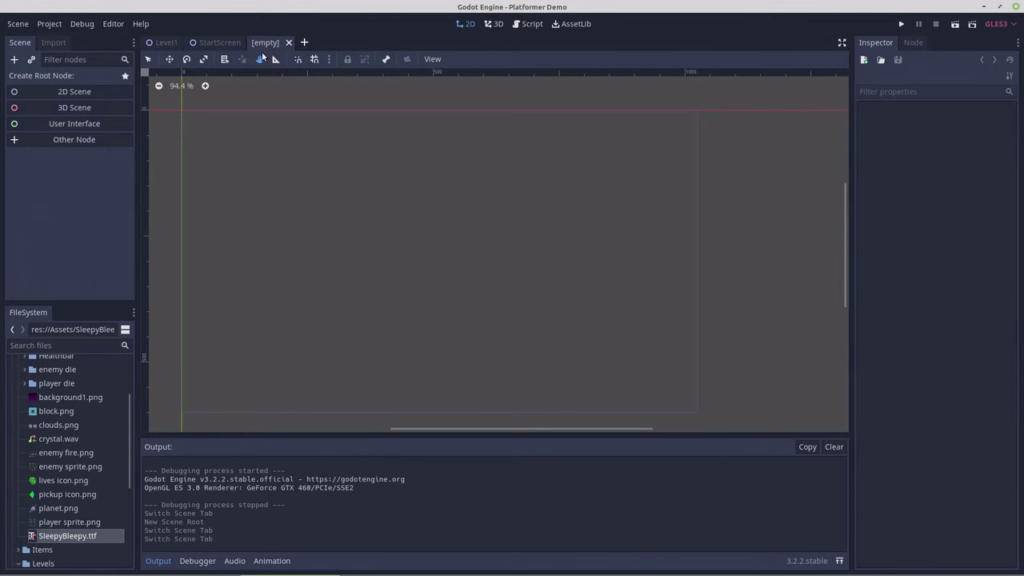
click(75, 92)
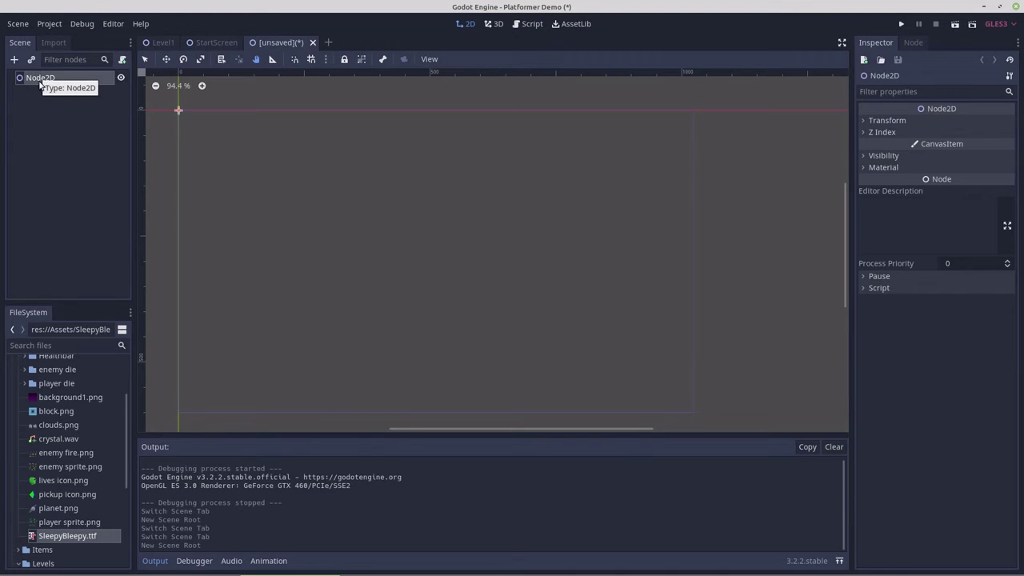
double_click(38, 80)
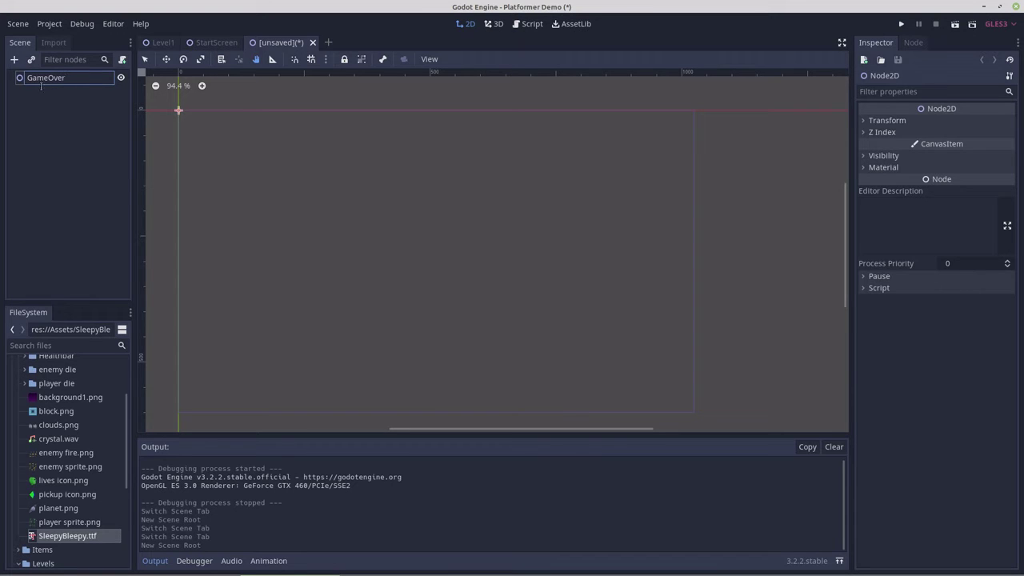
click(35, 96)
Add a ColorRect node as a child of the GameOver root.
click(27, 80)
right_click(27, 80)
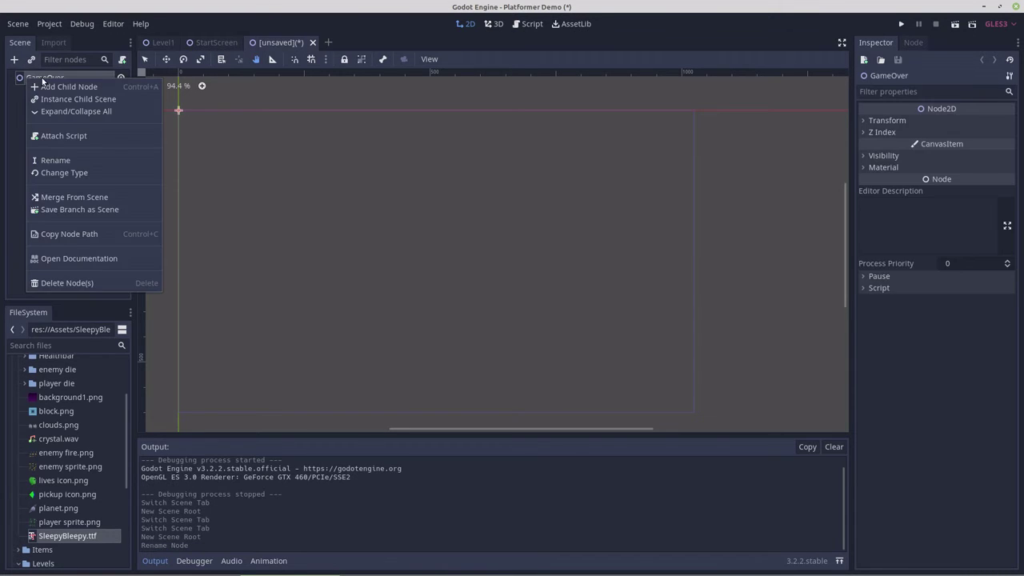
click(71, 87)
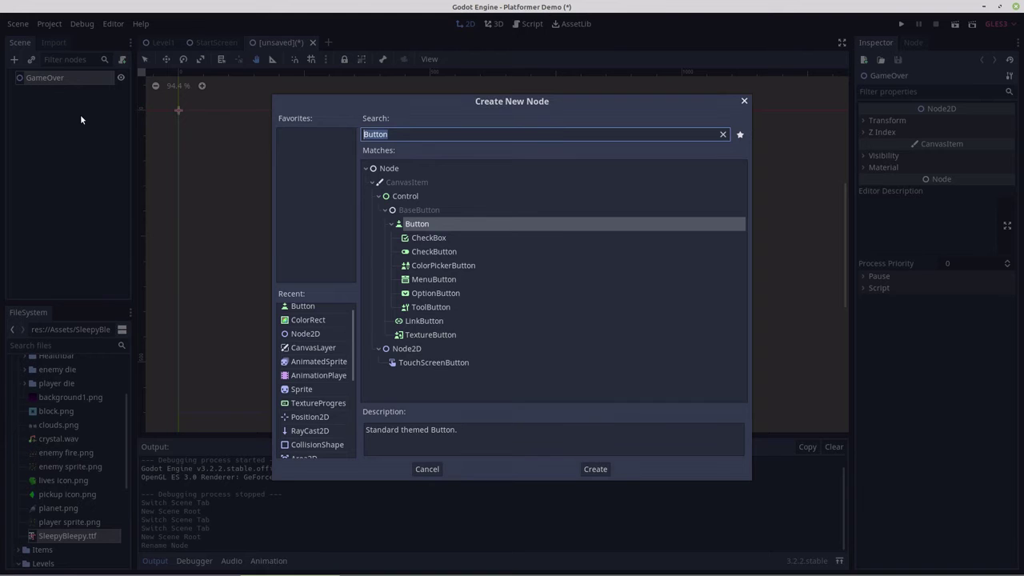
double_click(293, 319)
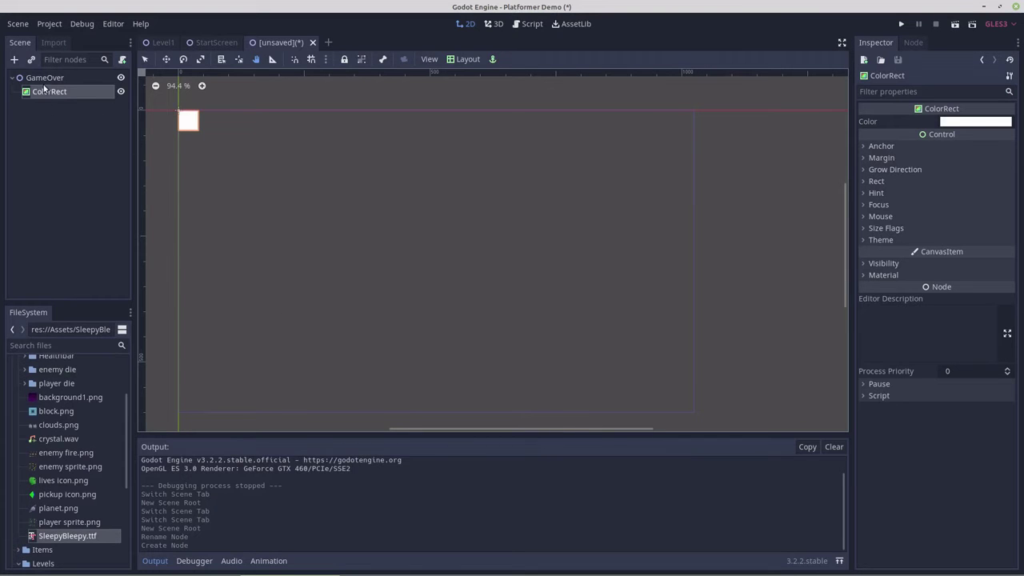
Add a Label node as a child of the GameOver root.
click(45, 77)
right_click(45, 77)
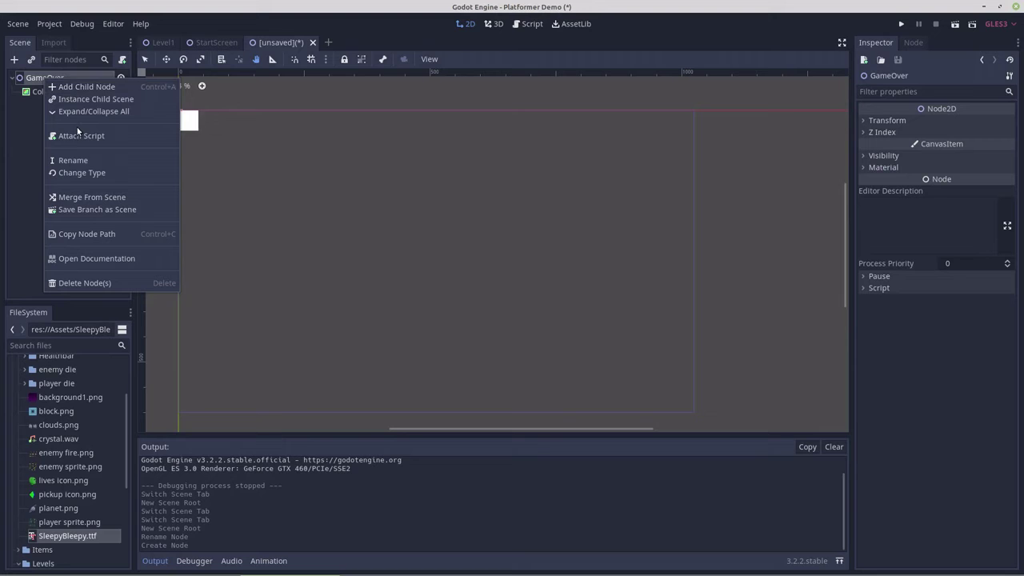
click(76, 87)
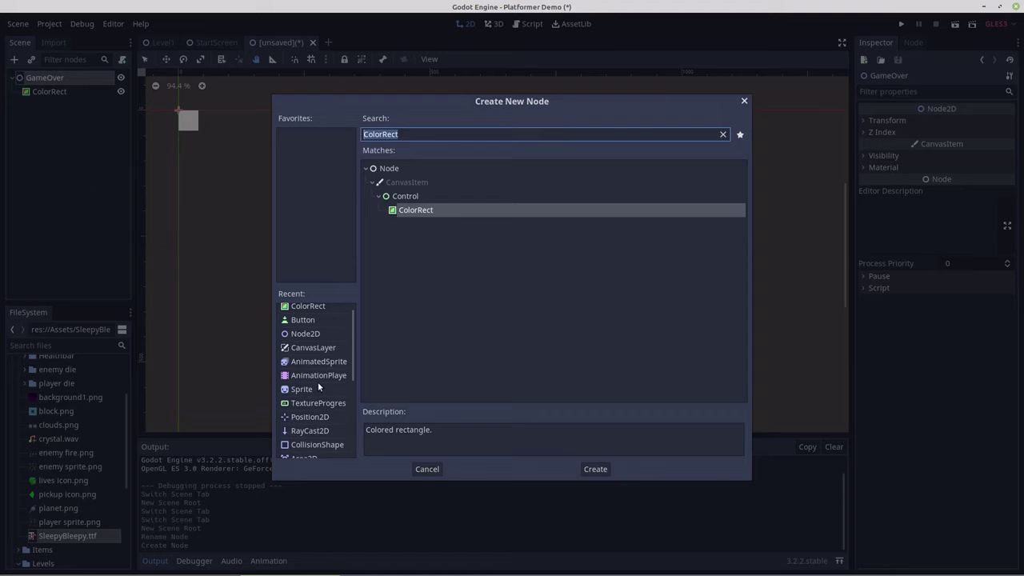
scroll(318, 384, down, 5)
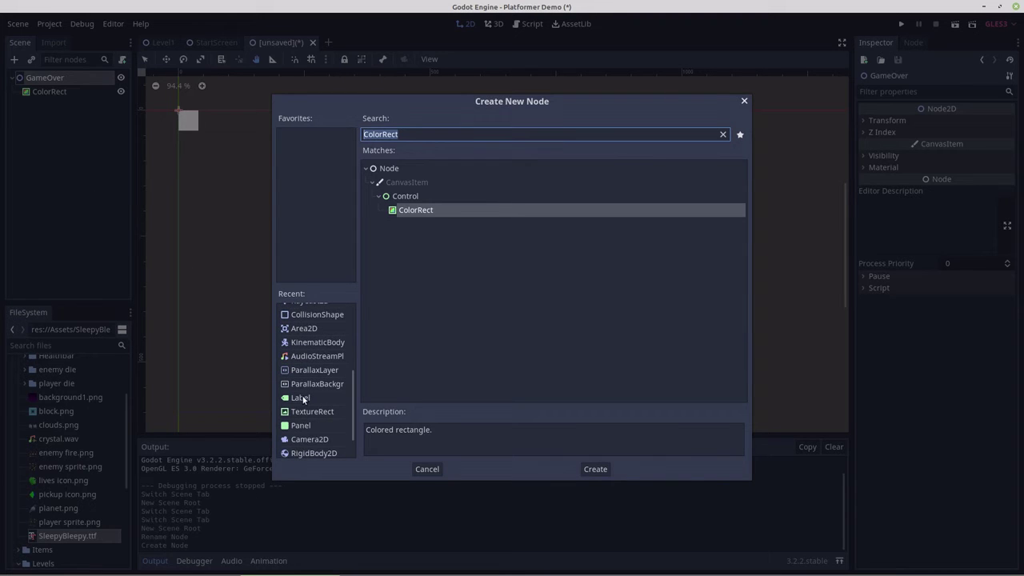
double_click(300, 397)
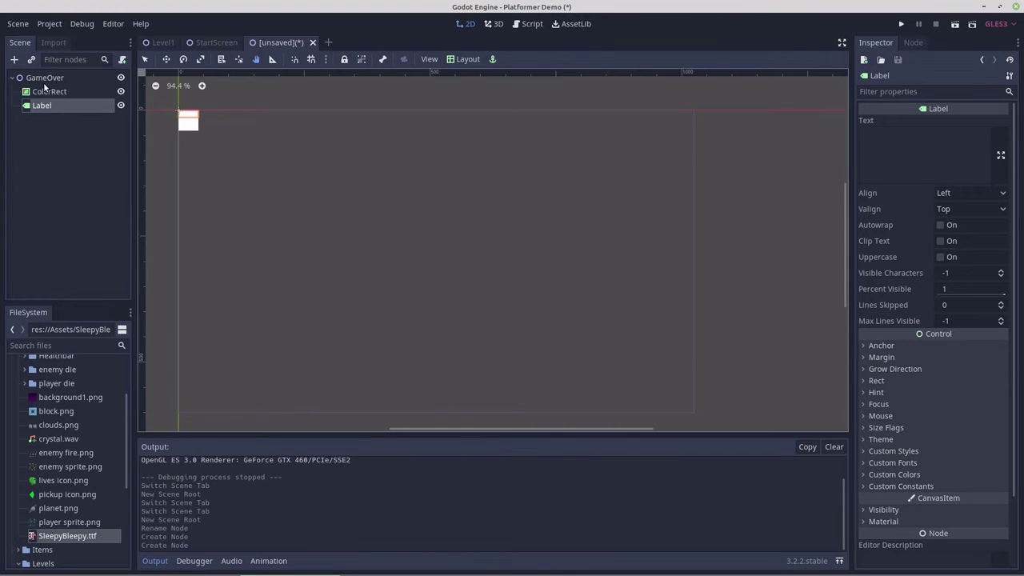
Add a Button node as a child of the GameOver root.
click(41, 78)
right_click(42, 78)
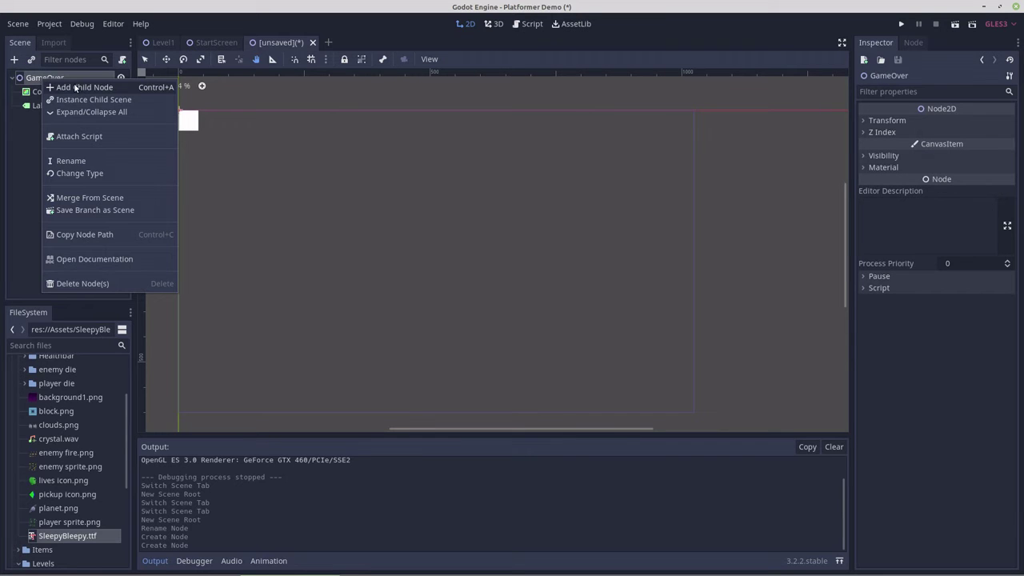
click(76, 87)
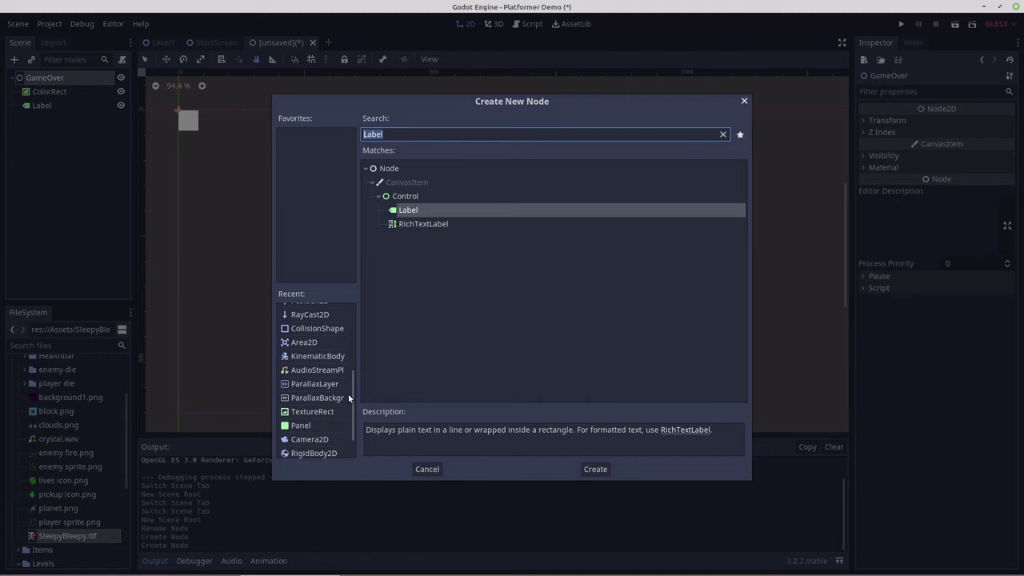
drag(355, 389, 352, 331)
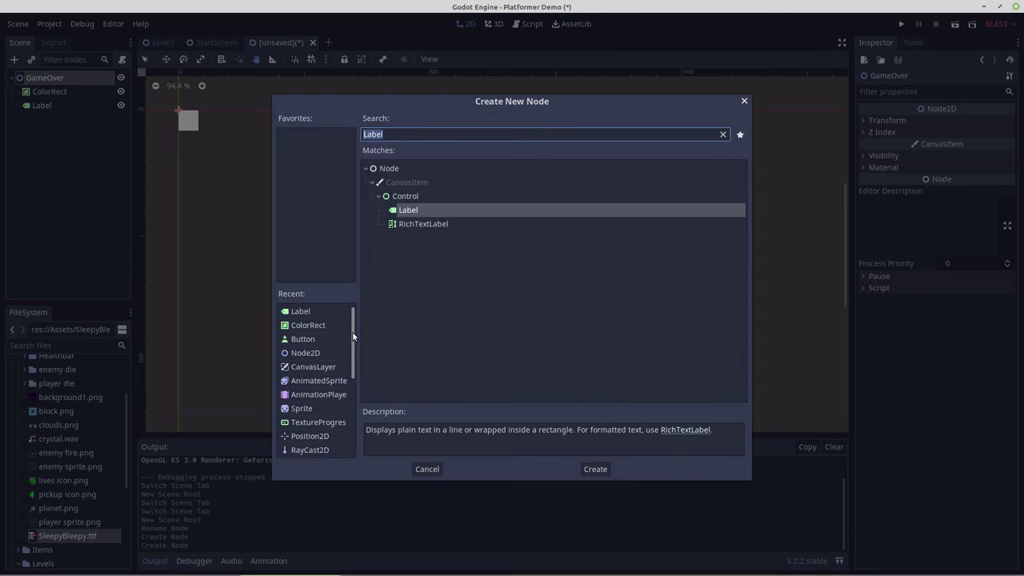
double_click(324, 338)
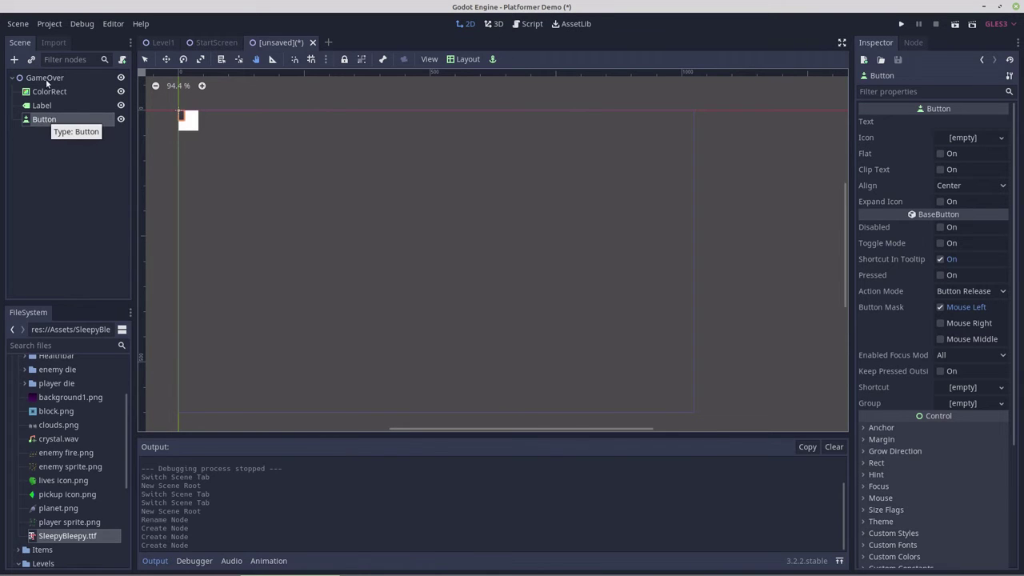
Set the ColorRect's rect size to 1024 by 600.
click(48, 92)
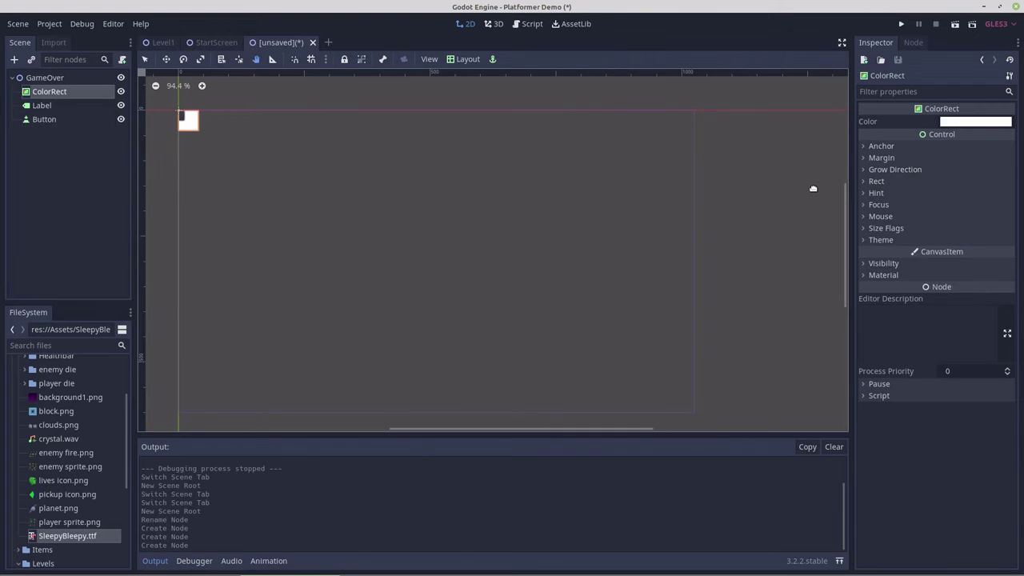
click(863, 184)
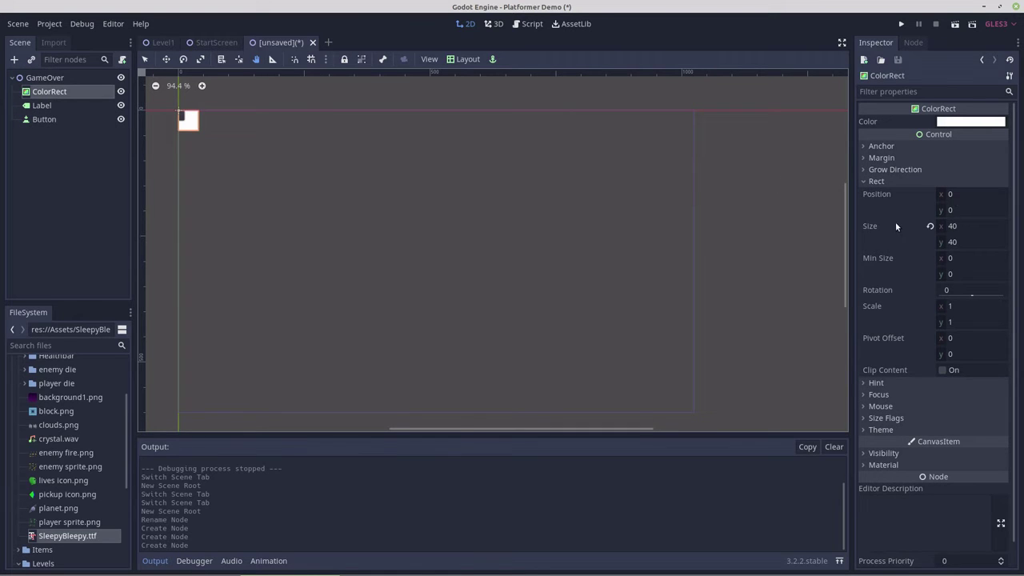
click(951, 227)
text(1024)
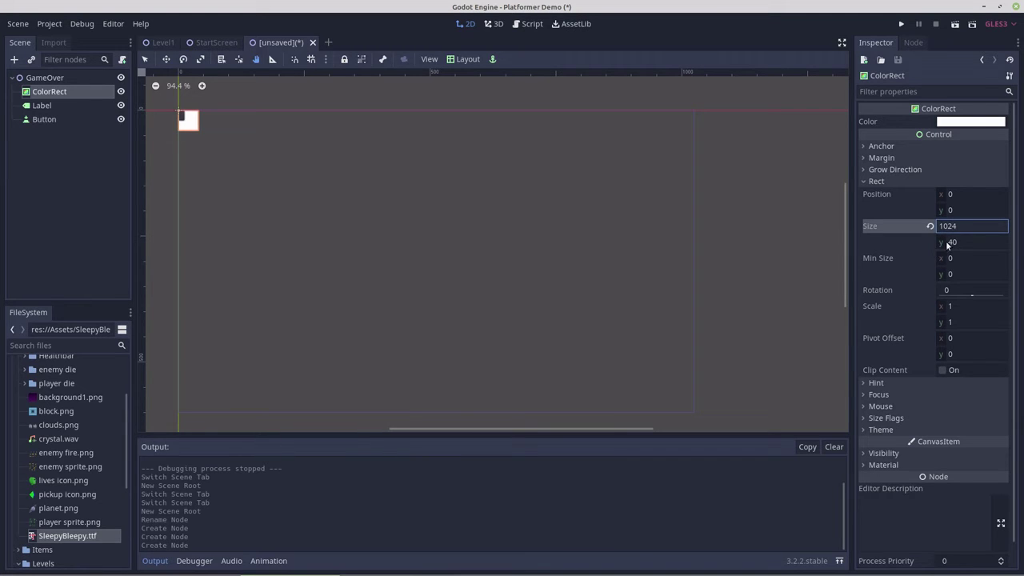
click(950, 243)
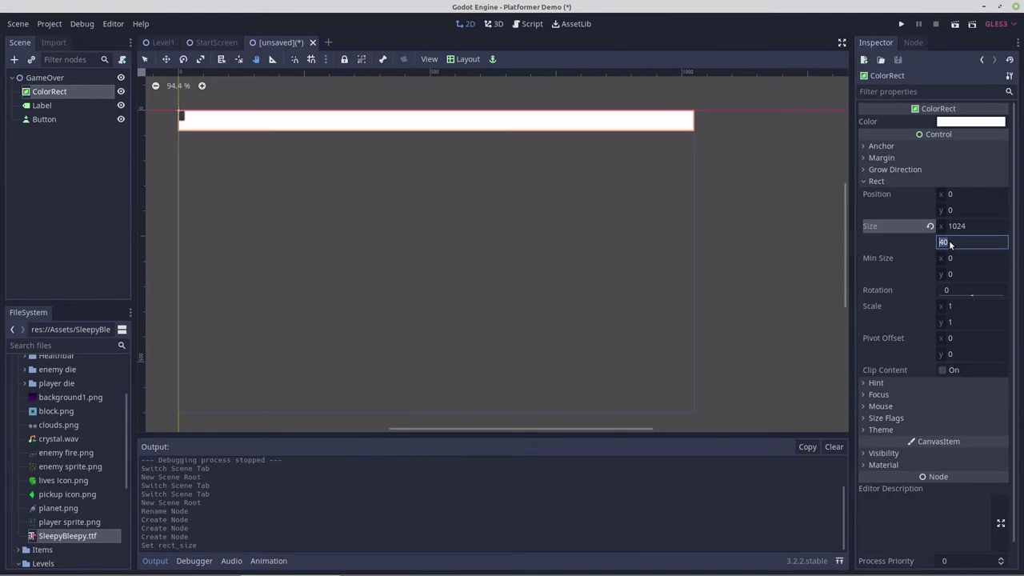
text(600)
Change the ColorRect's color to dark gray, hex 626060.
click(953, 122)
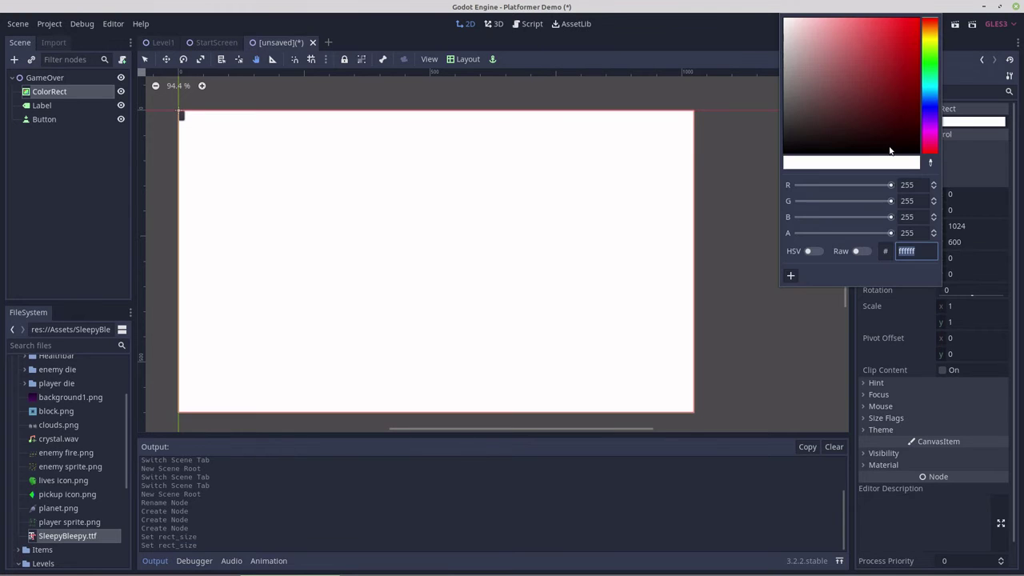
click(783, 100)
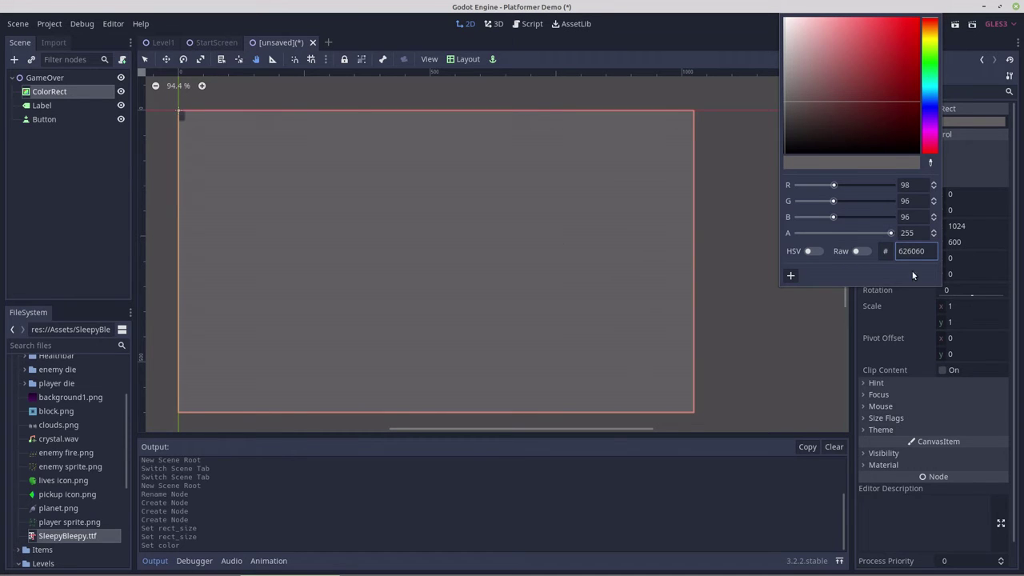
click(971, 149)
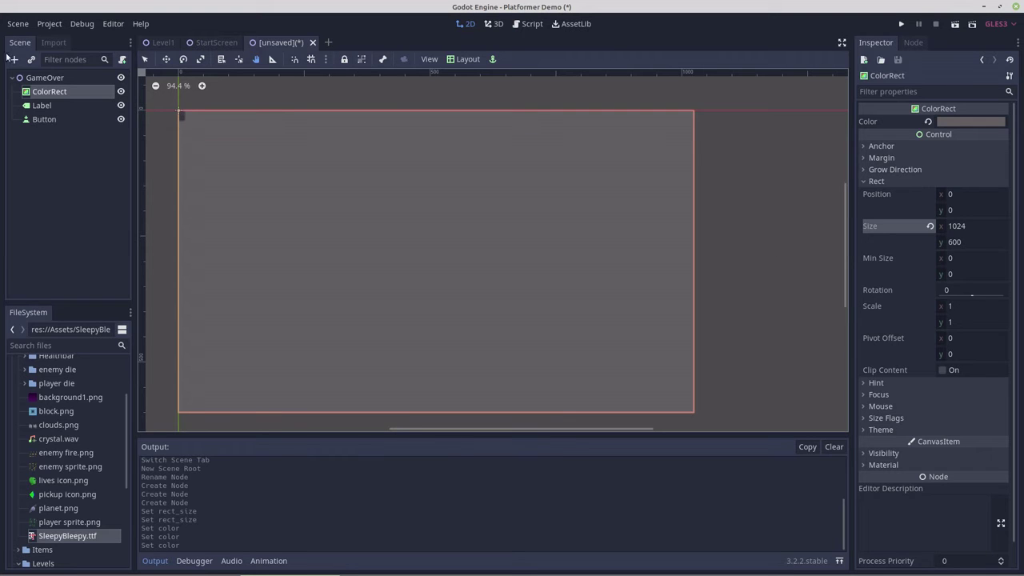
Set the Label's text to GAME OVER.
click(44, 106)
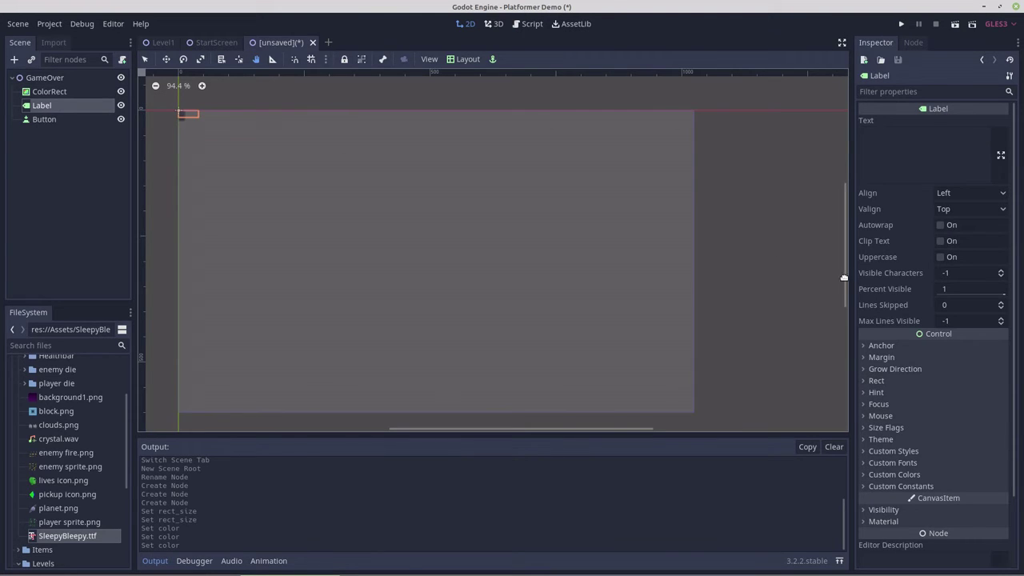
click(904, 133)
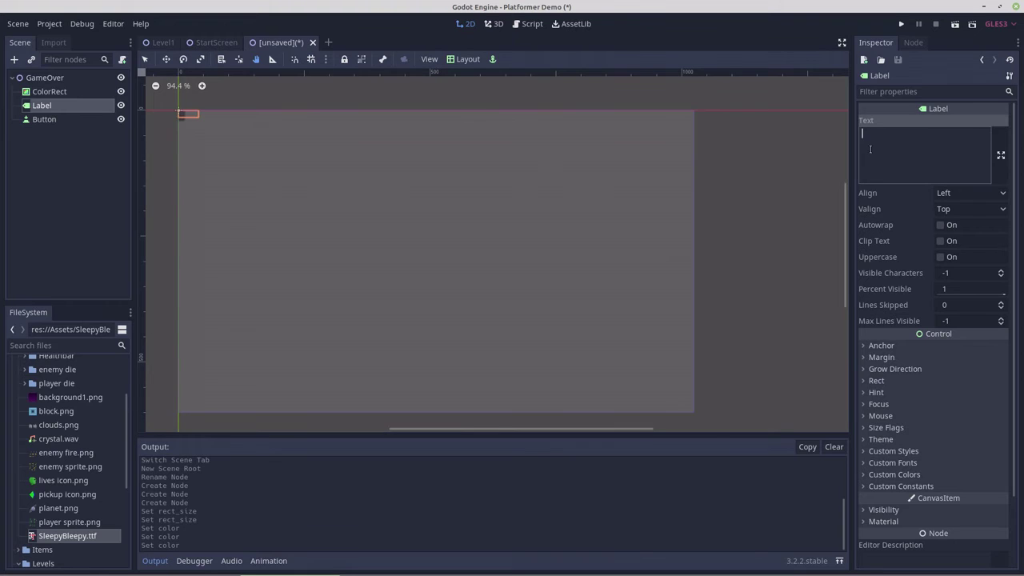
text(GAME )
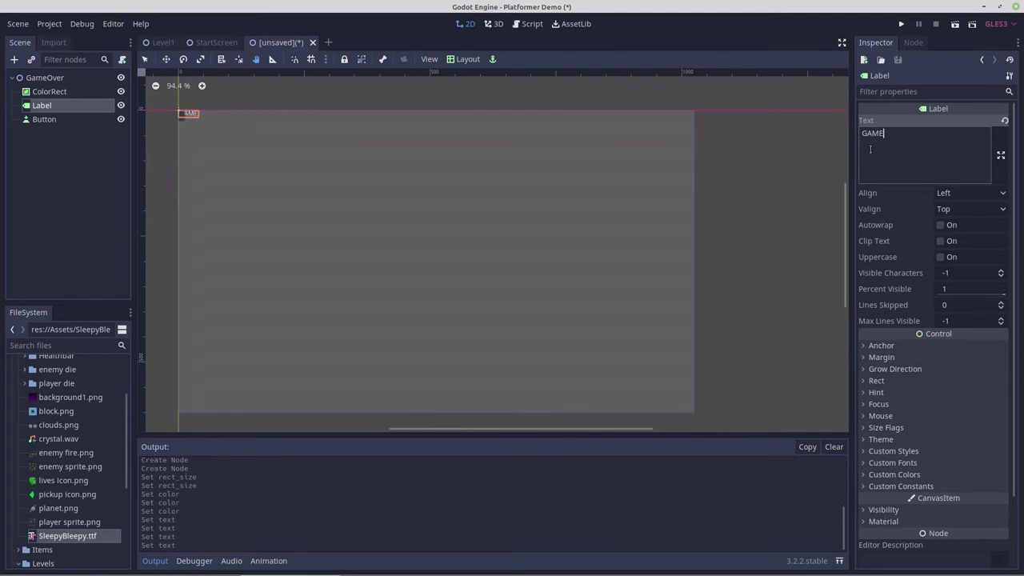
text(OVER)
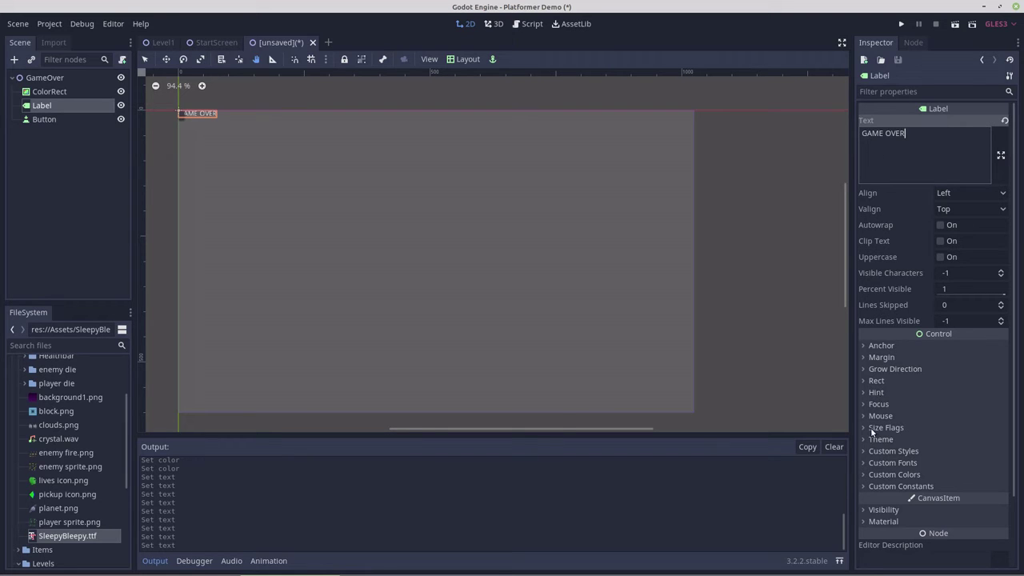
Give the Label a new DynamicFont as custom font and assign SleepyBleepy.ttf as its font data.
click(888, 463)
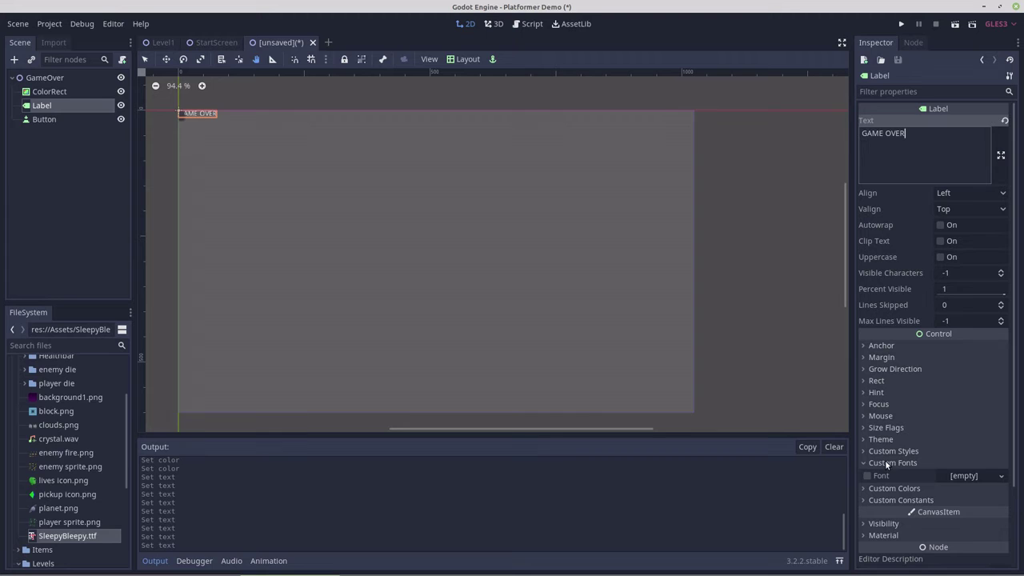
click(966, 475)
click(960, 504)
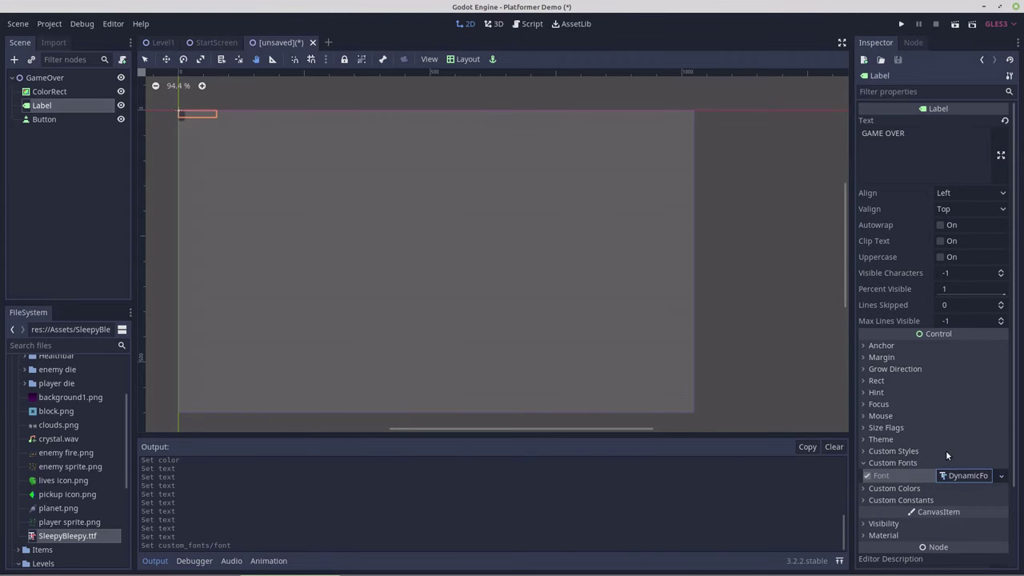
scroll(945, 454, down, 2)
click(966, 379)
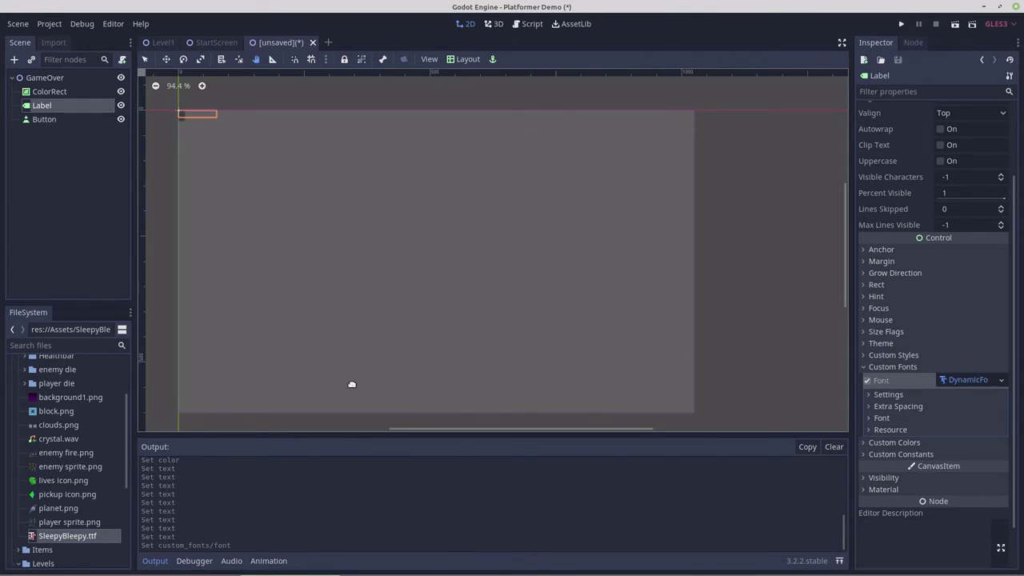
click(880, 417)
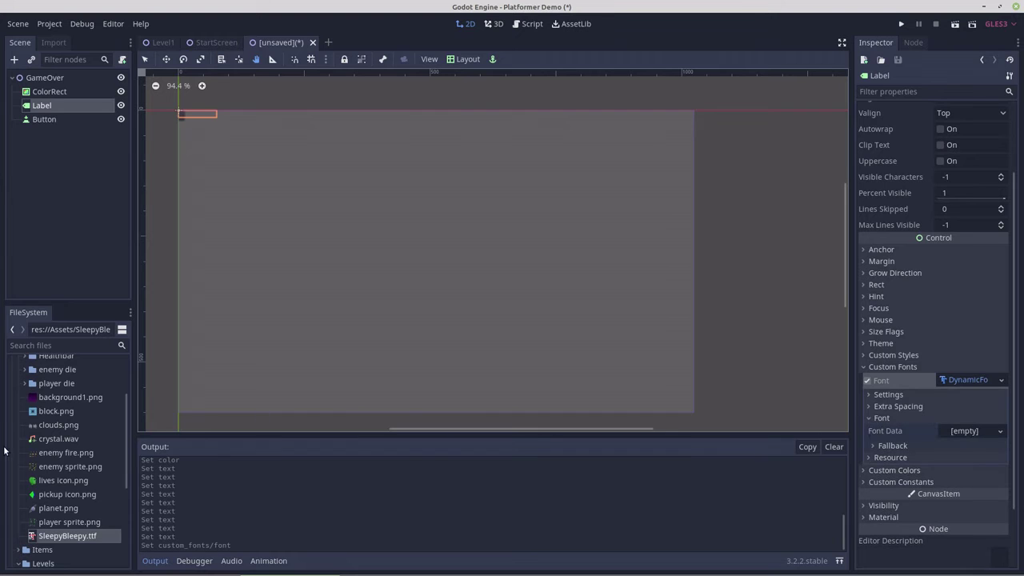
drag(67, 535, 954, 429)
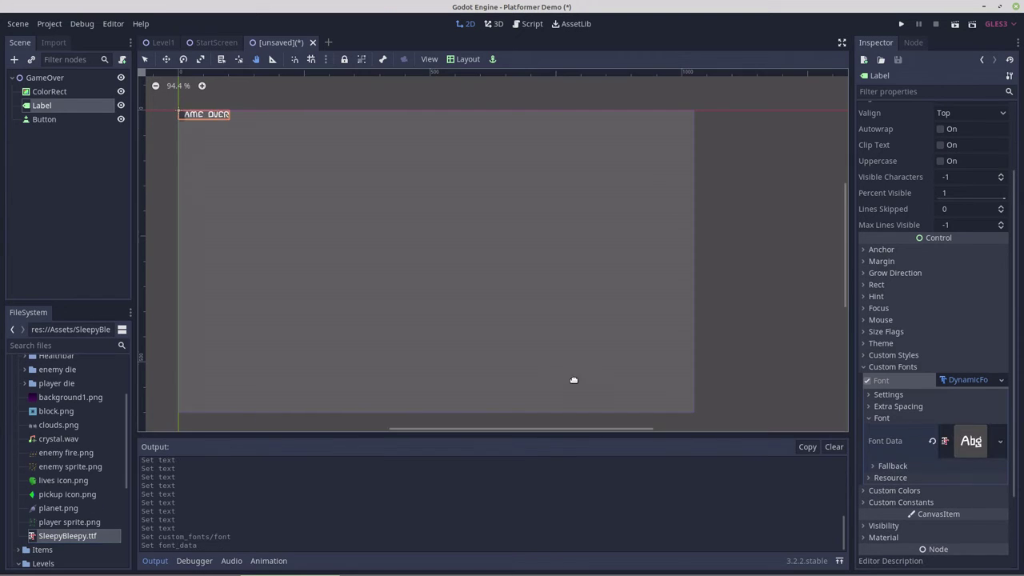
Increase the Label's custom font size to 46.
click(877, 393)
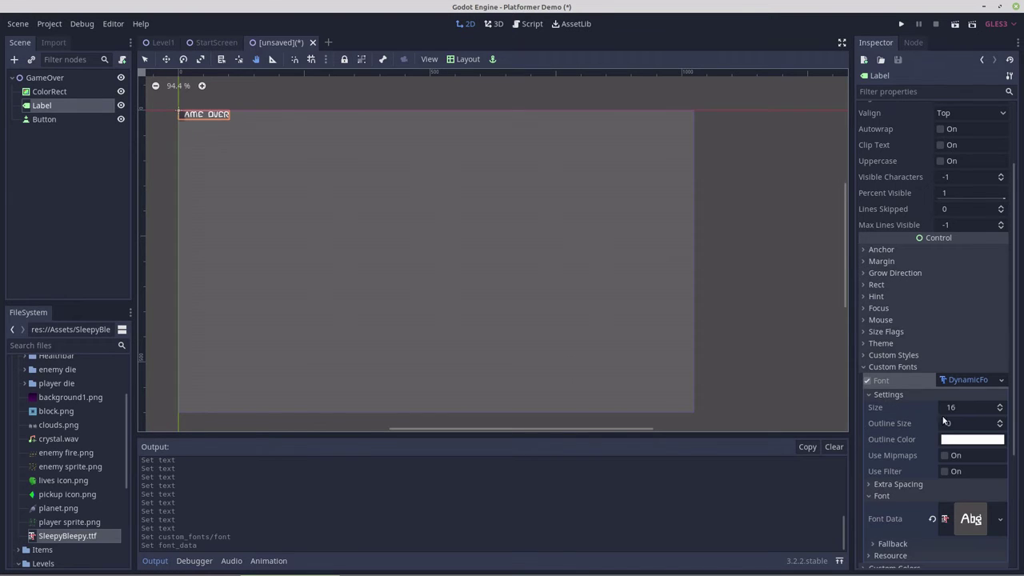
click(999, 405)
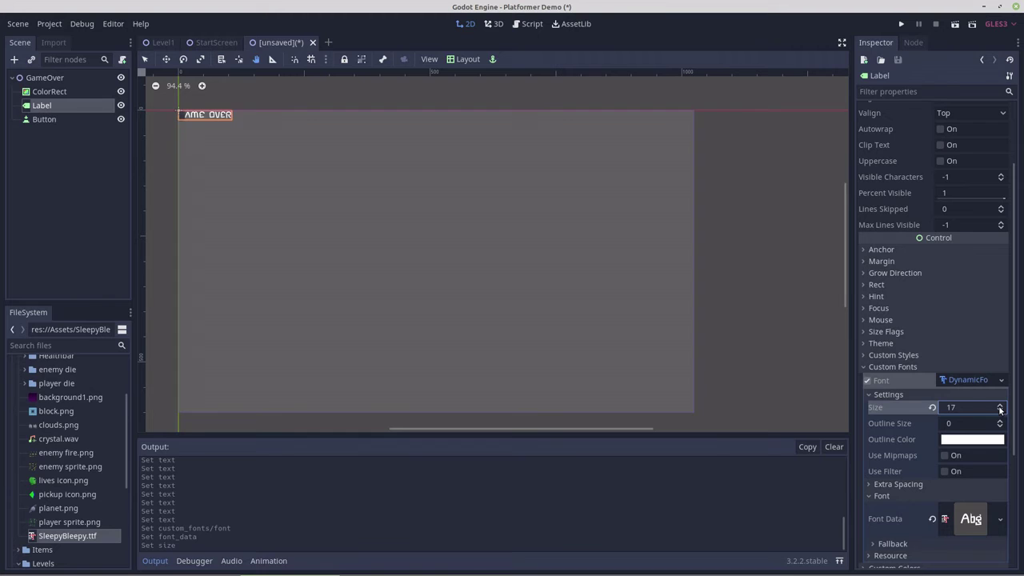
click(998, 406)
click(999, 405)
click(999, 406)
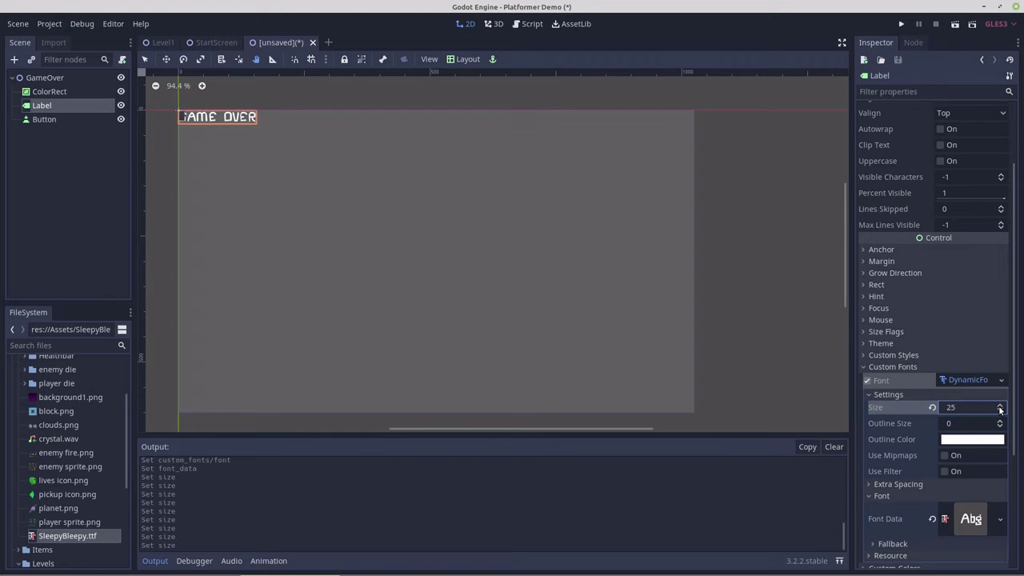
click(999, 406)
click(998, 406)
click(999, 406)
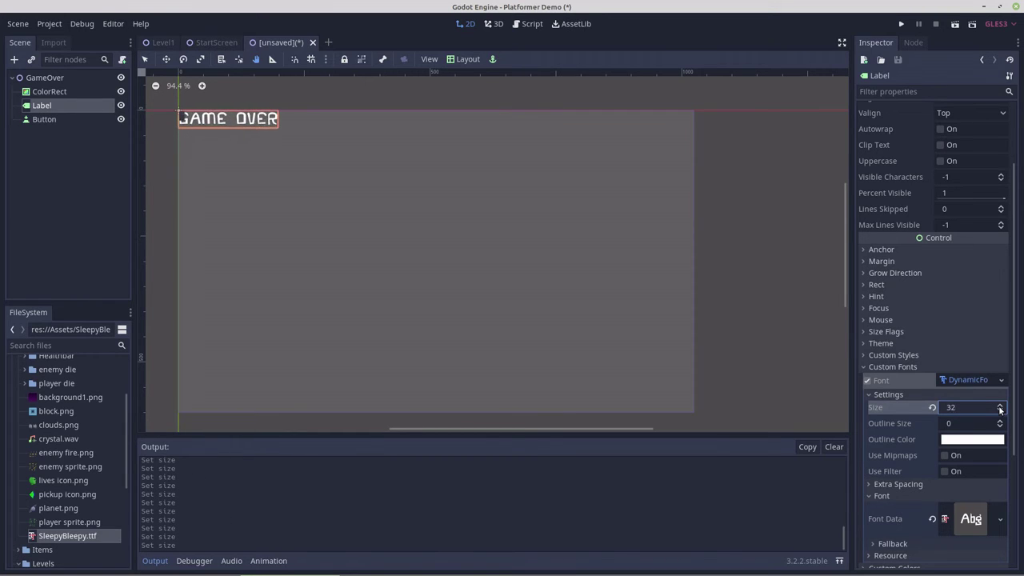
click(999, 406)
click(999, 405)
click(999, 406)
click(998, 406)
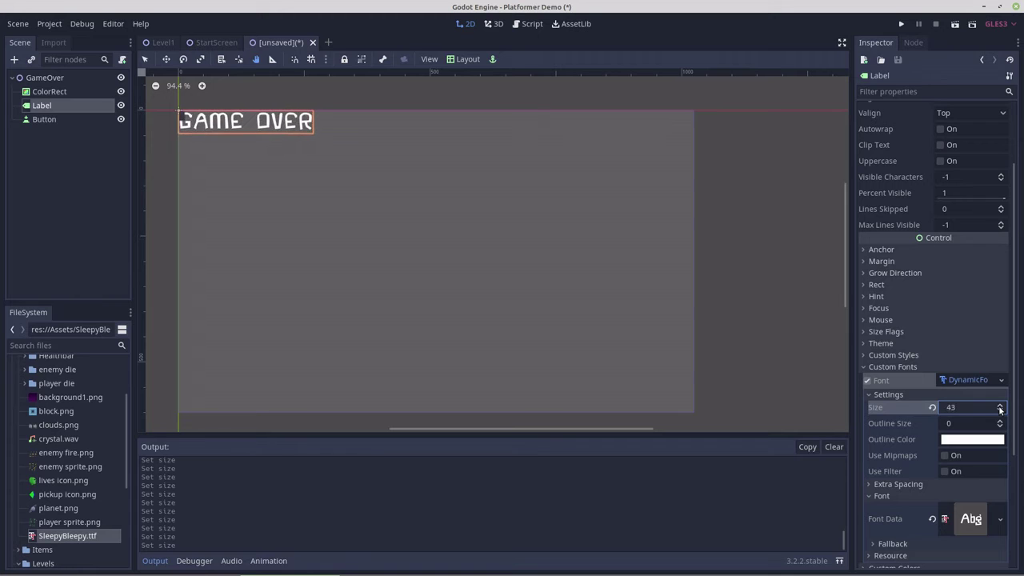
click(999, 406)
click(998, 406)
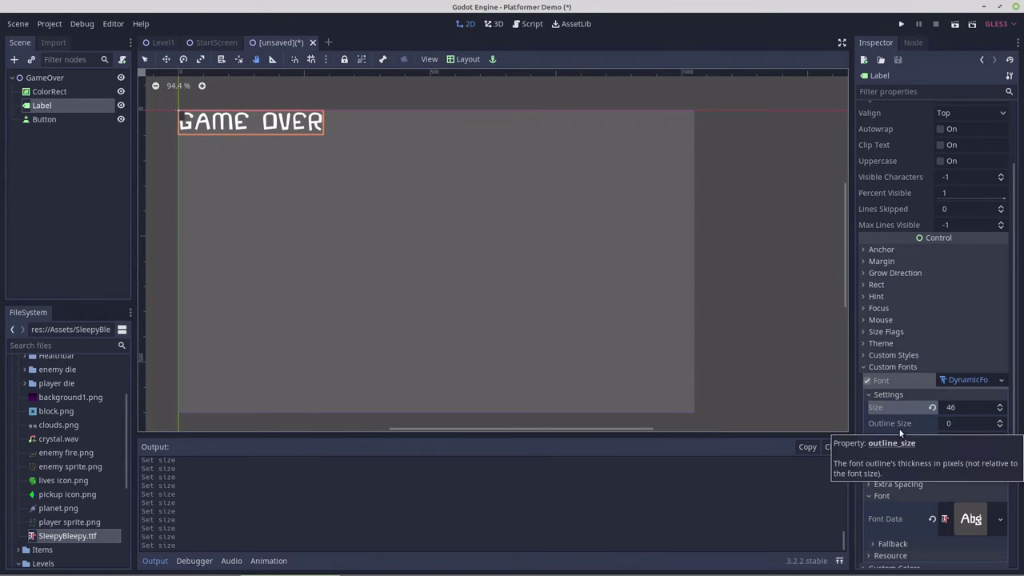
Give the Label's font a red outline, hex f70808, with an outline size of 3.
click(947, 439)
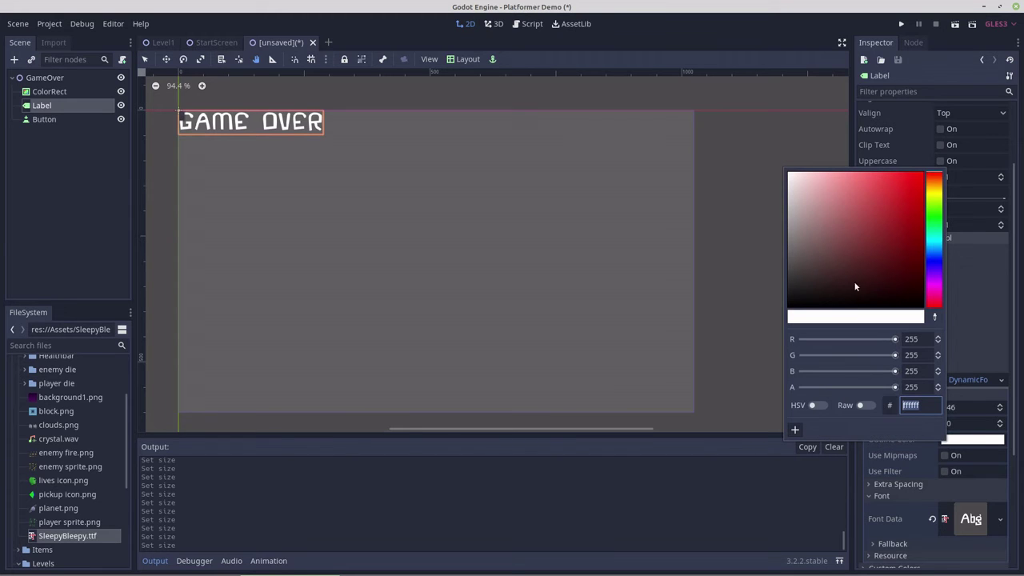
click(919, 174)
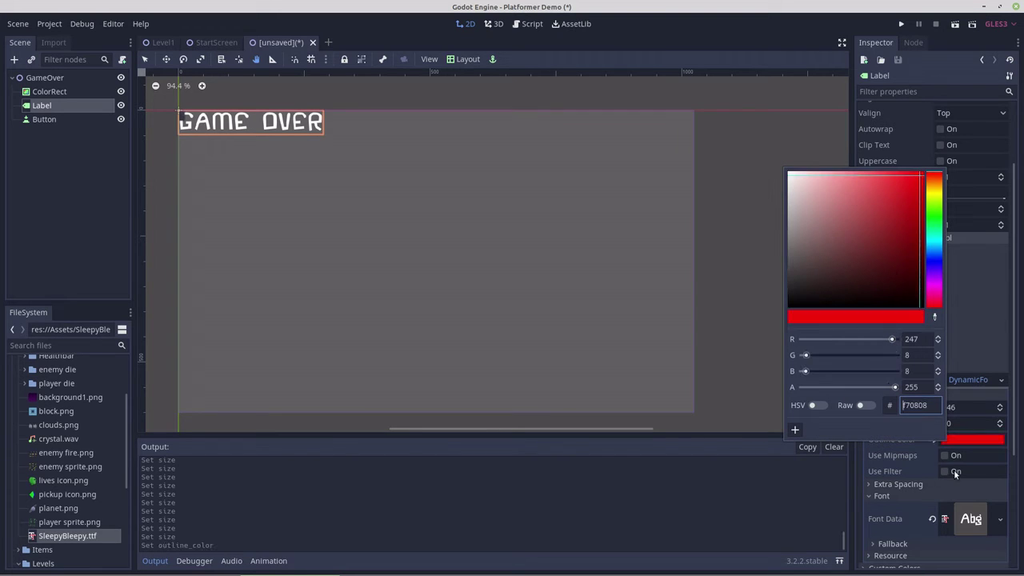
click(969, 424)
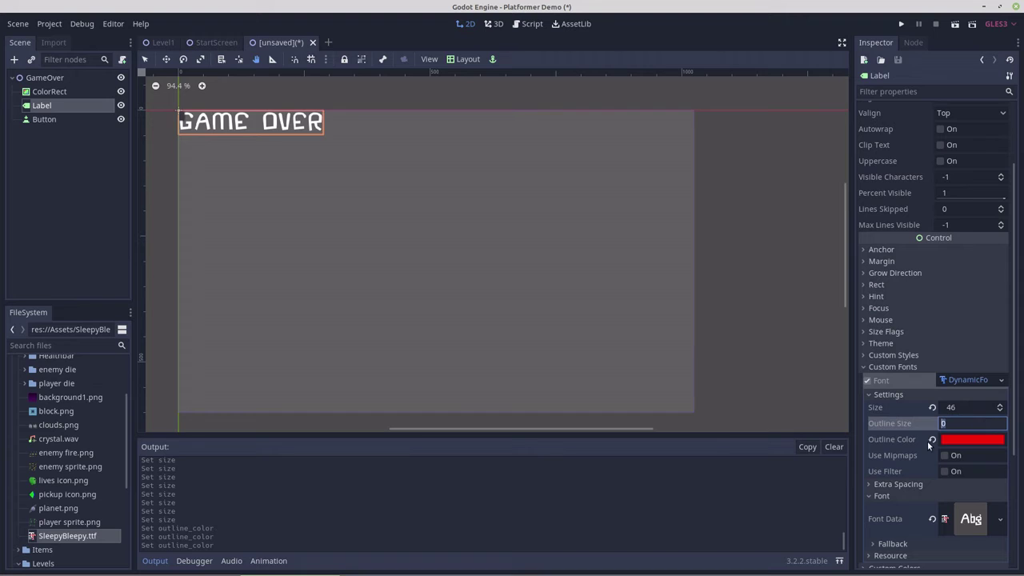
click(1000, 422)
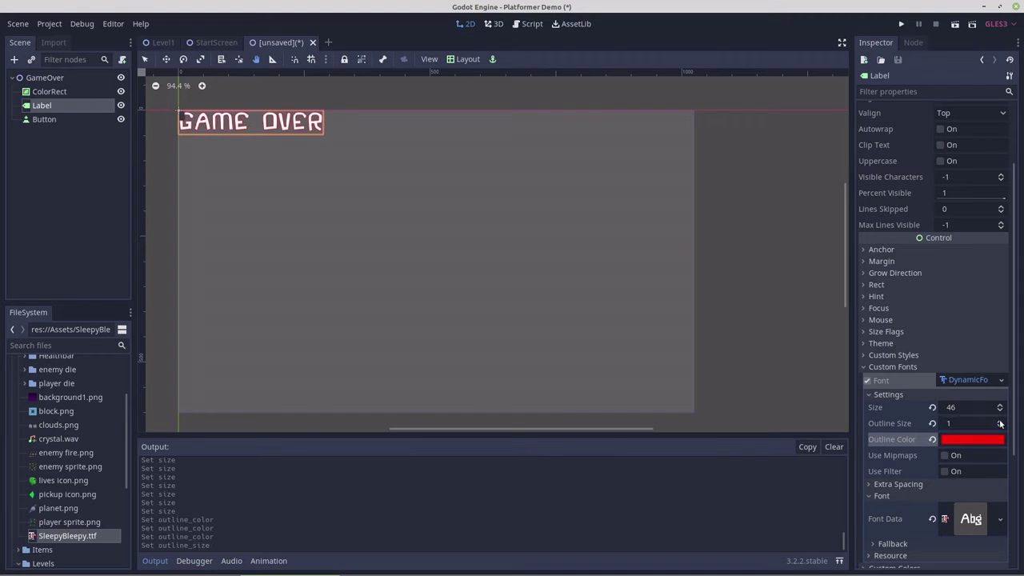
click(1000, 420)
click(999, 420)
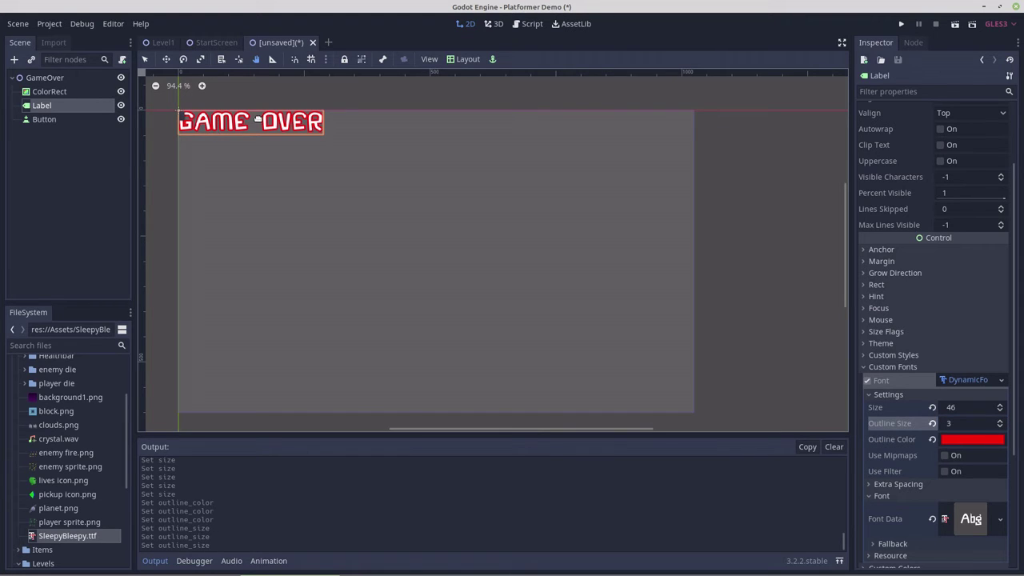
Position the Label at x 368 (512-144) and y 200.
click(863, 285)
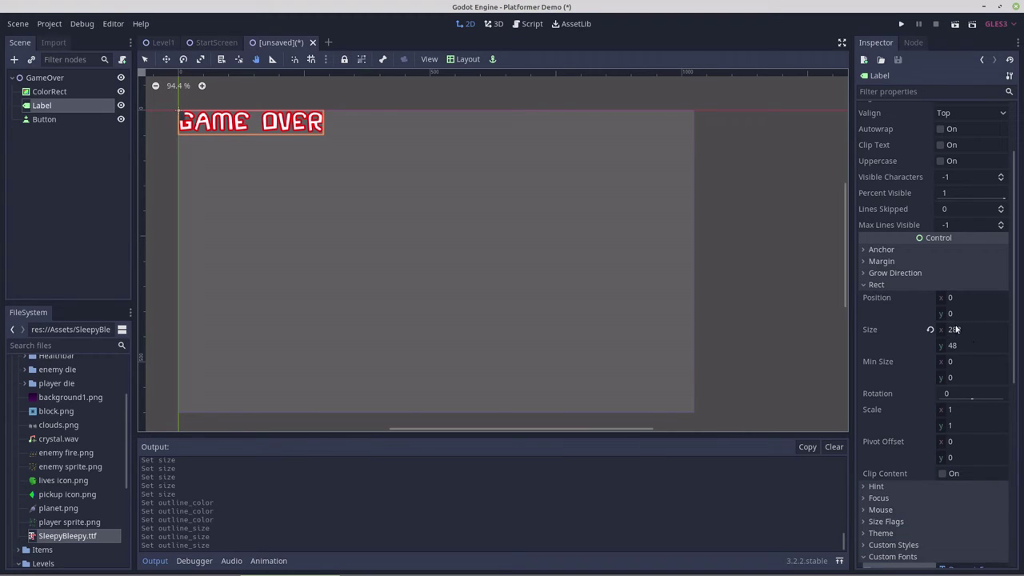
click(950, 298)
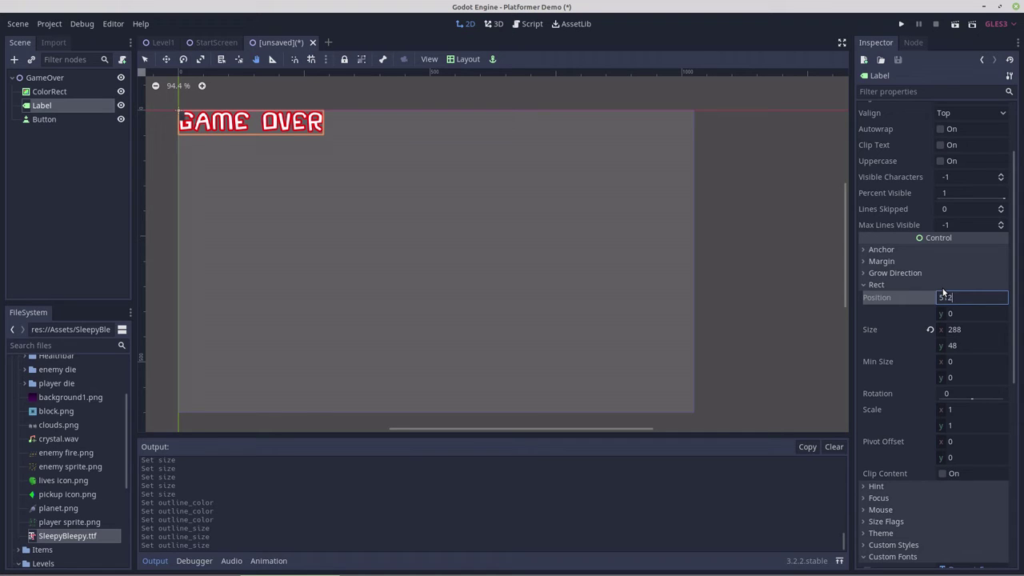
text(144)
key(Return)
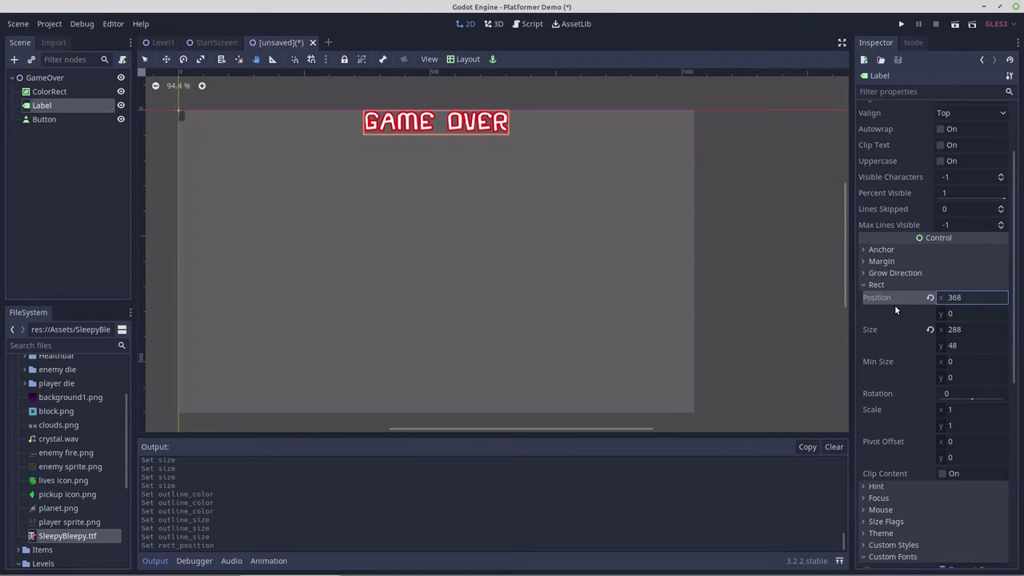
click(950, 315)
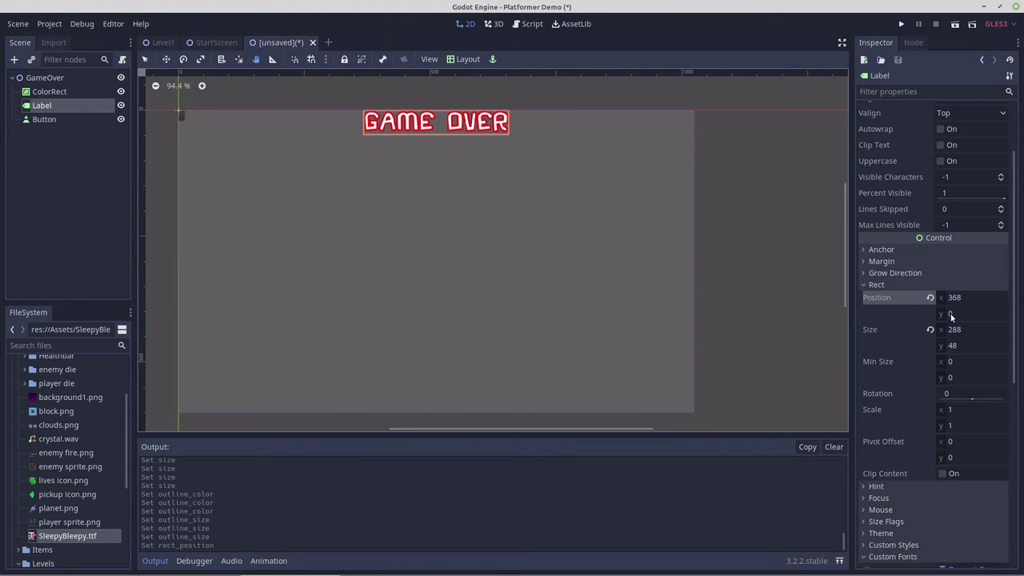
text(200)
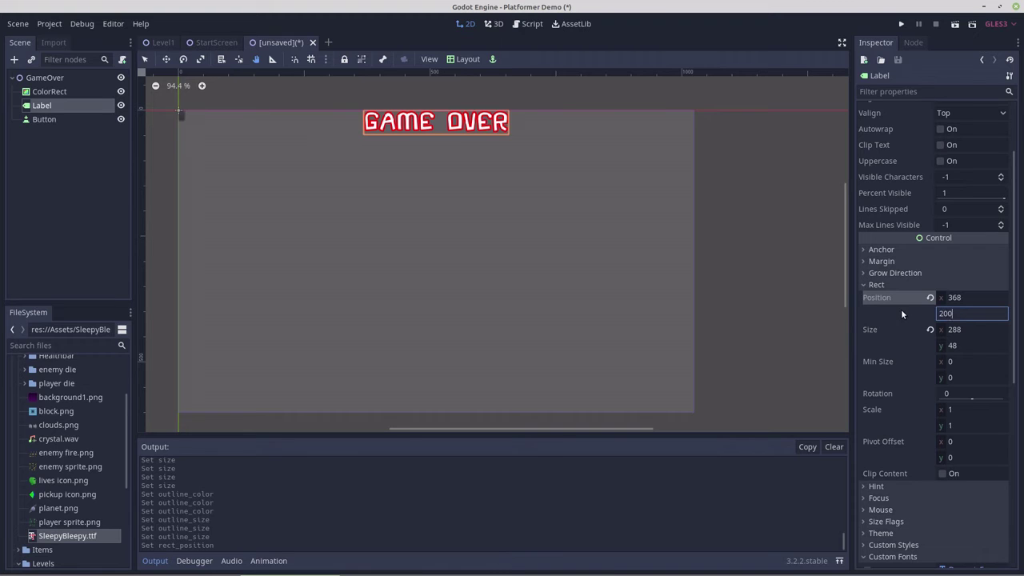
key(Return)
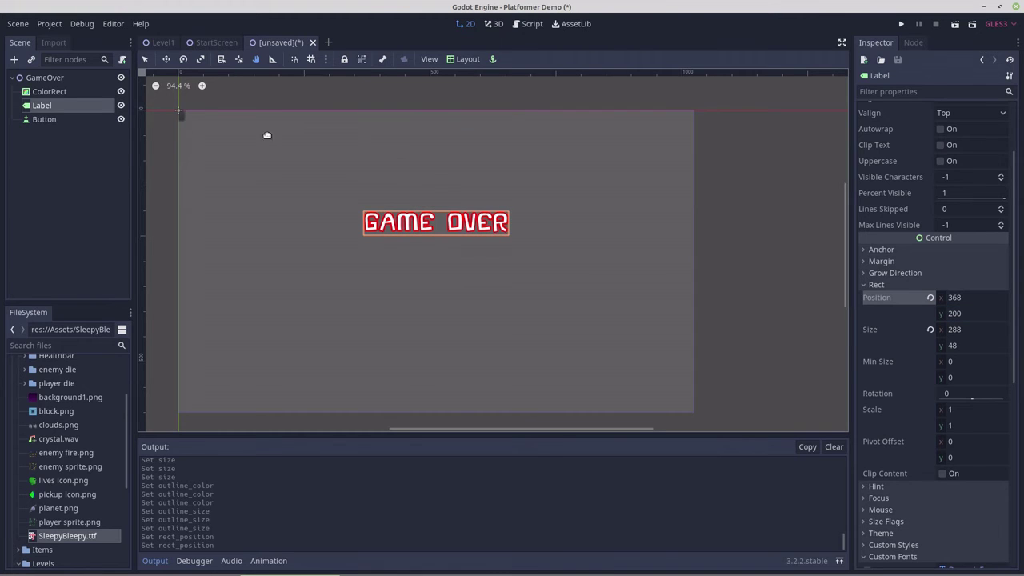
Set the text of the GameOver scene's Button to RESTART.
click(45, 120)
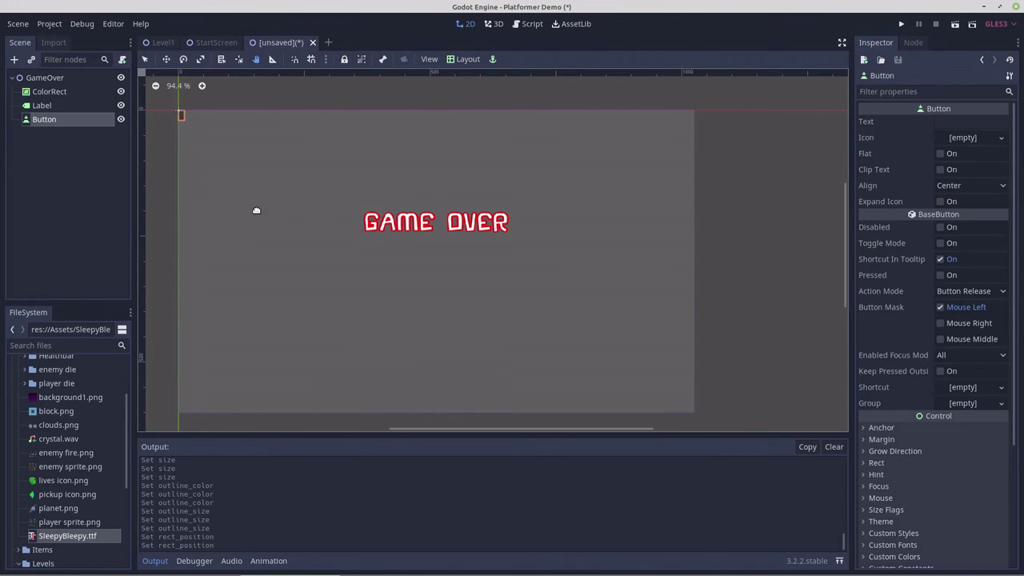
click(953, 123)
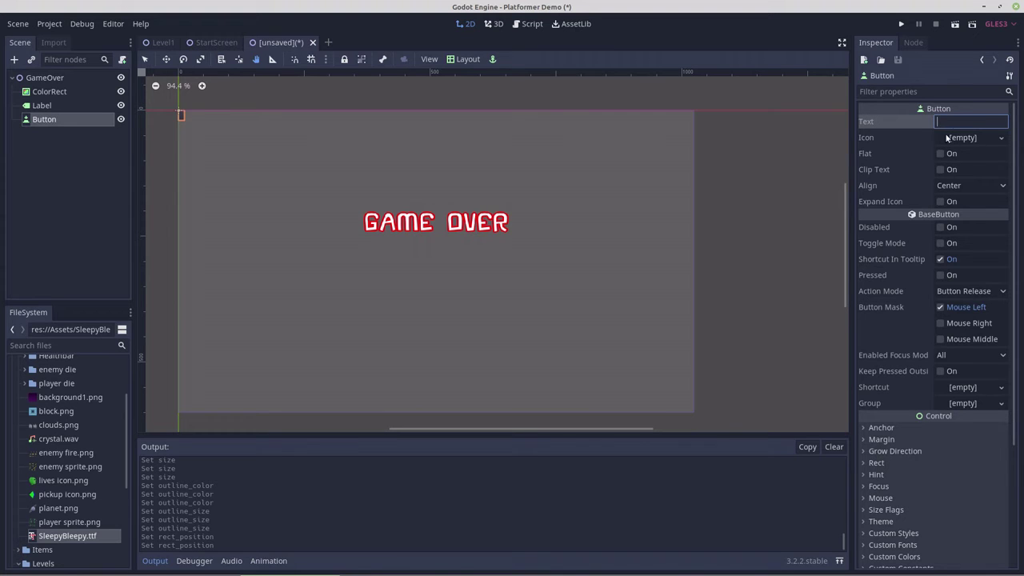
text(RESTAR)
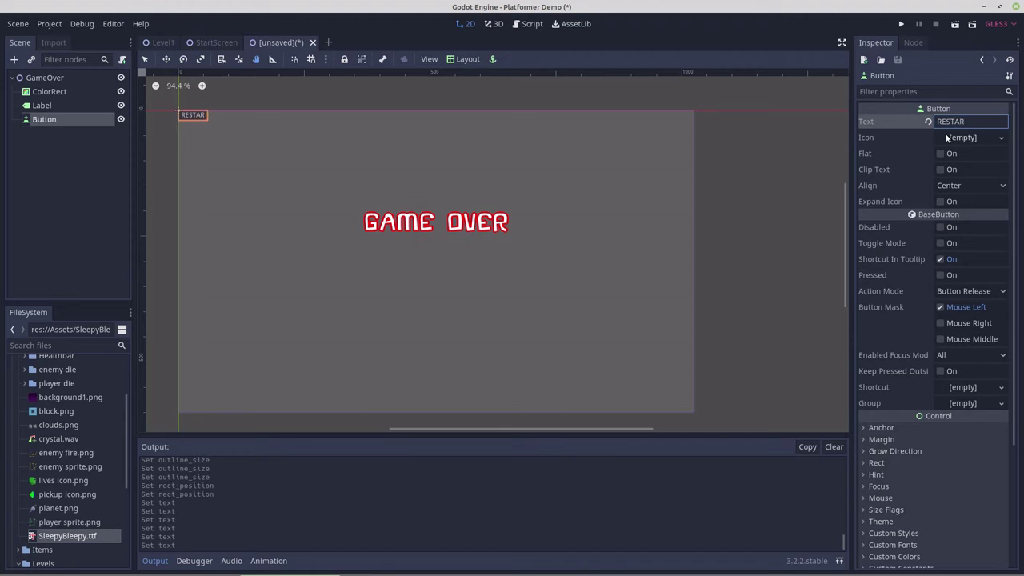
text(T)
Give the Button a new DynamicFont as custom font and assign SleepyBleepy.ttf as its font data.
scroll(888, 500, down, 3)
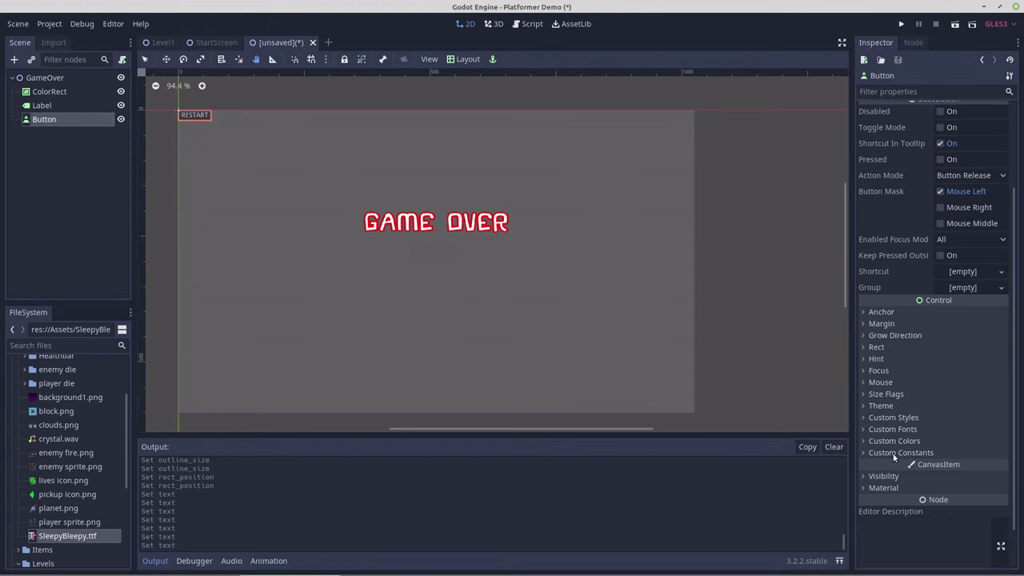
click(883, 430)
click(975, 441)
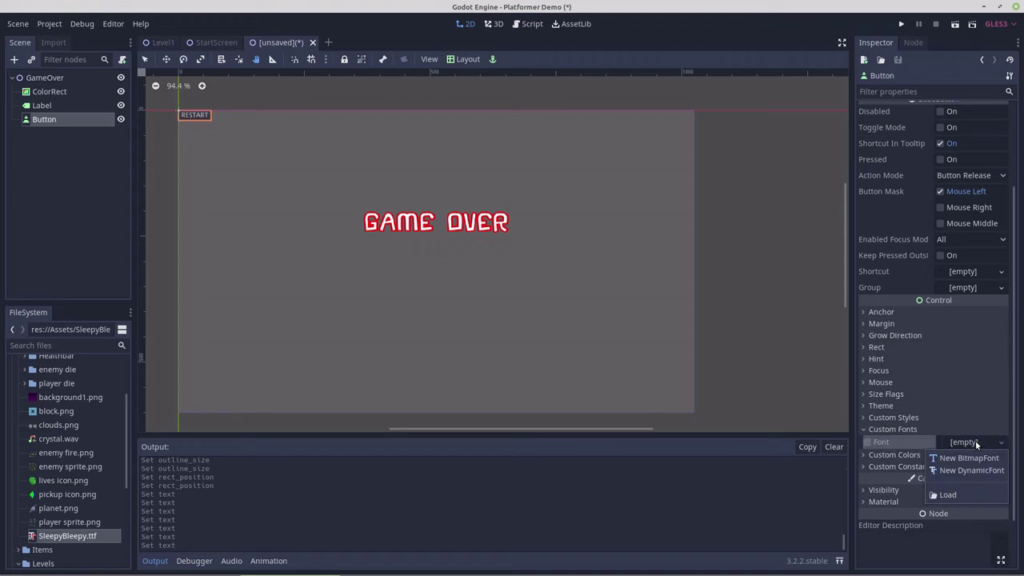
click(964, 470)
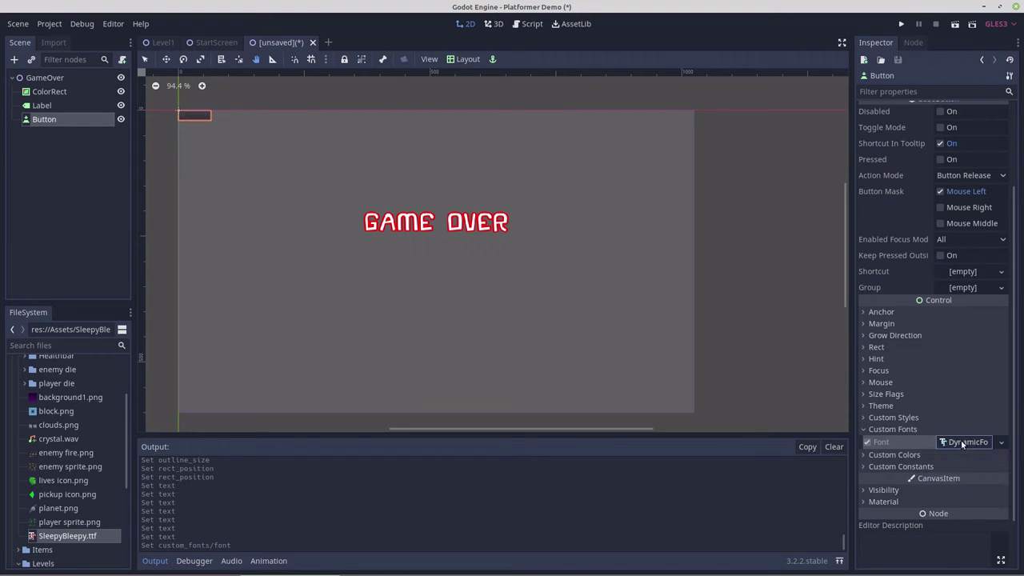
click(967, 442)
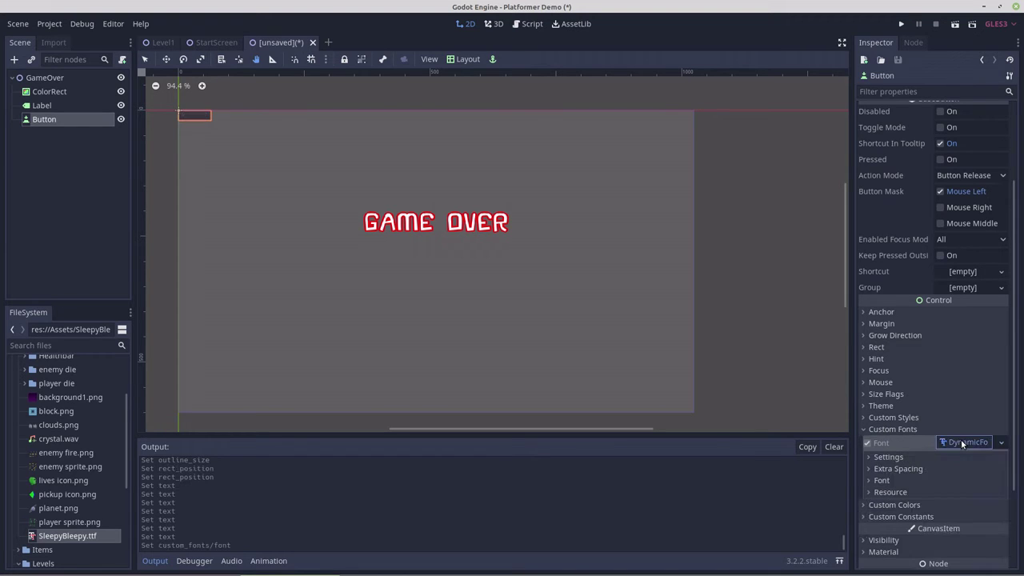
click(880, 481)
drag(74, 536, 970, 496)
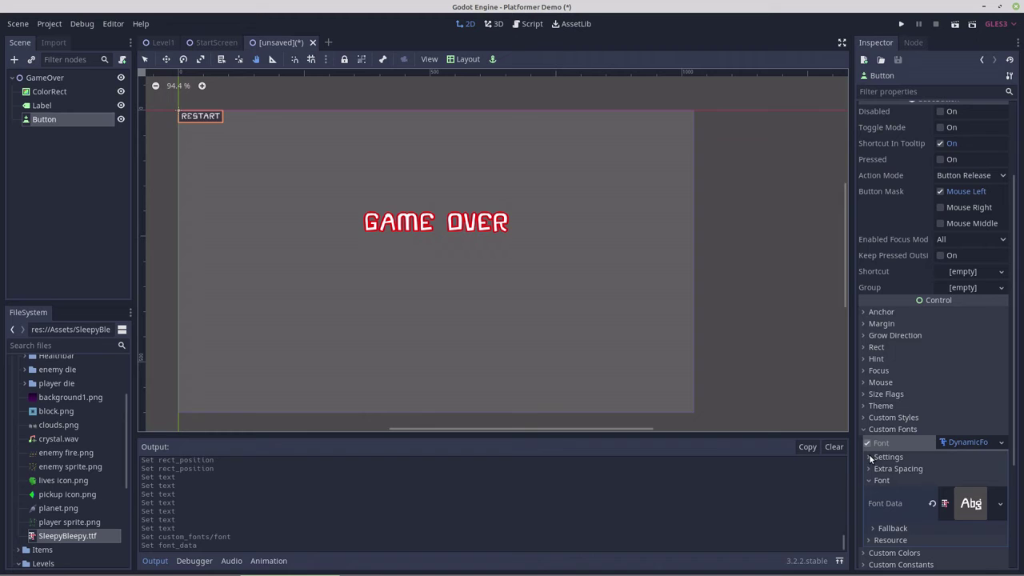
Increase the Button's custom font size to 32.
click(870, 457)
click(1000, 467)
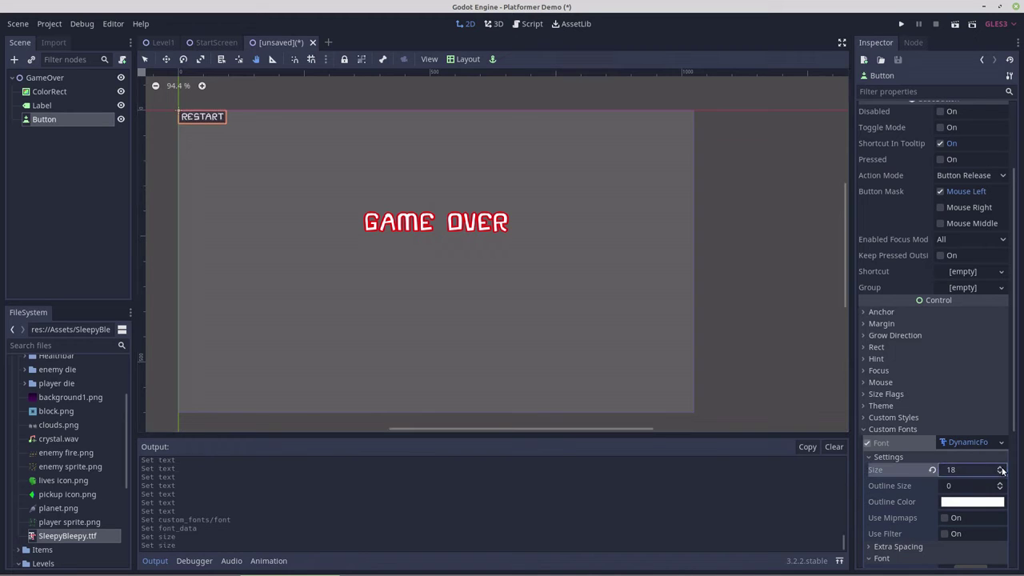
click(1000, 468)
click(999, 468)
click(999, 468)
click(1000, 468)
click(1000, 468)
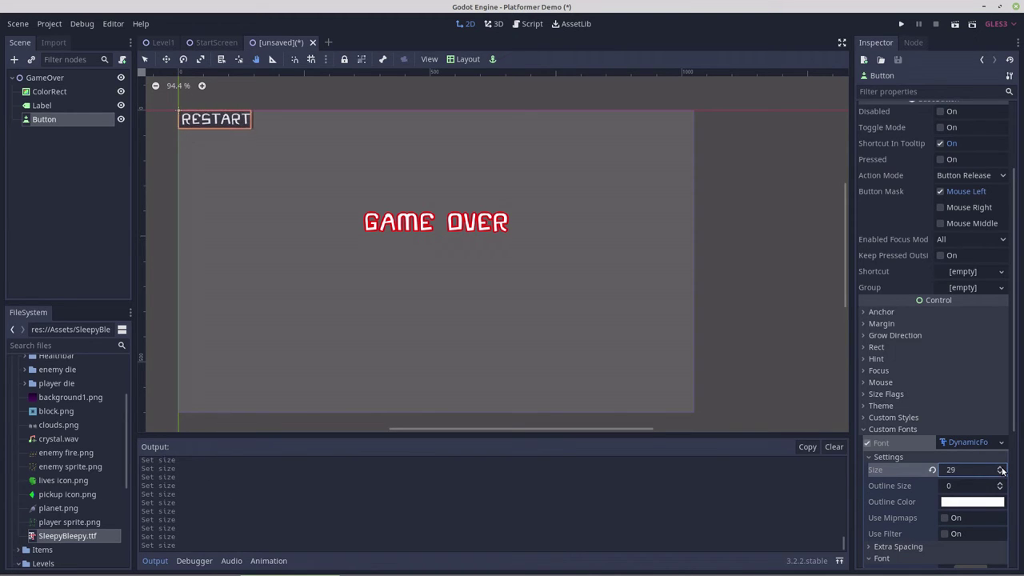
click(1000, 468)
click(1001, 468)
click(1001, 468)
click(1000, 468)
click(1000, 468)
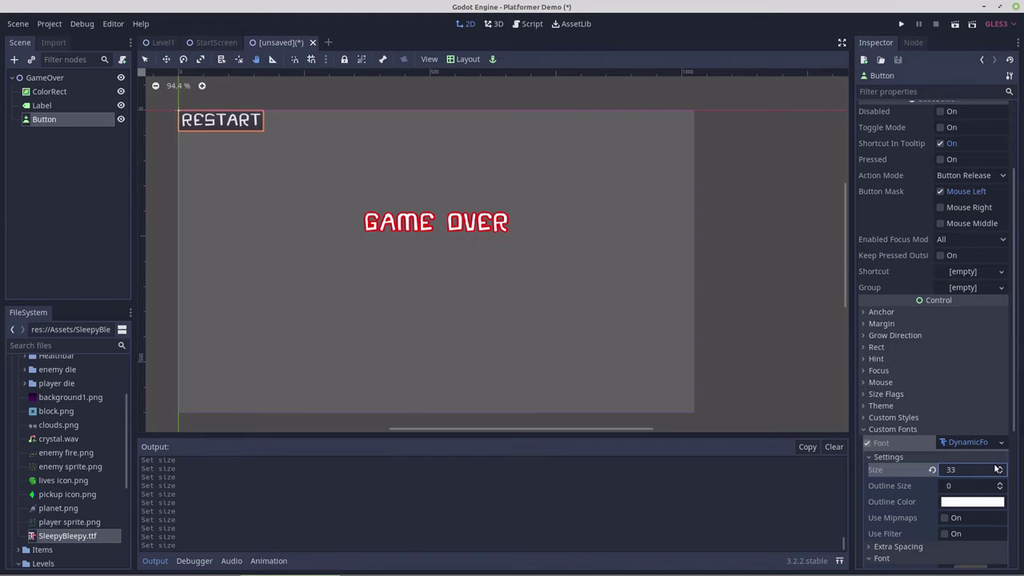
click(999, 468)
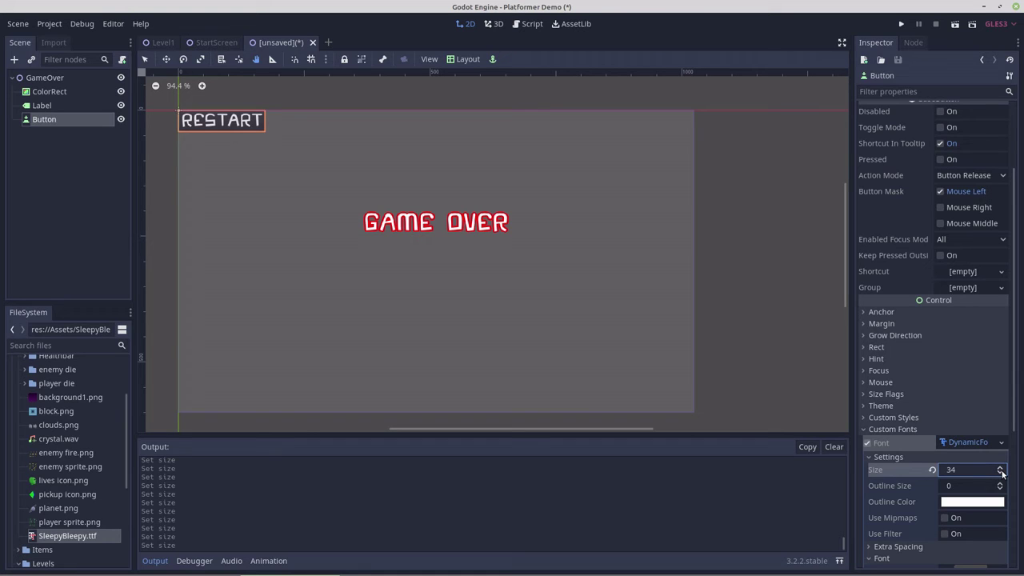
click(1001, 472)
click(1002, 473)
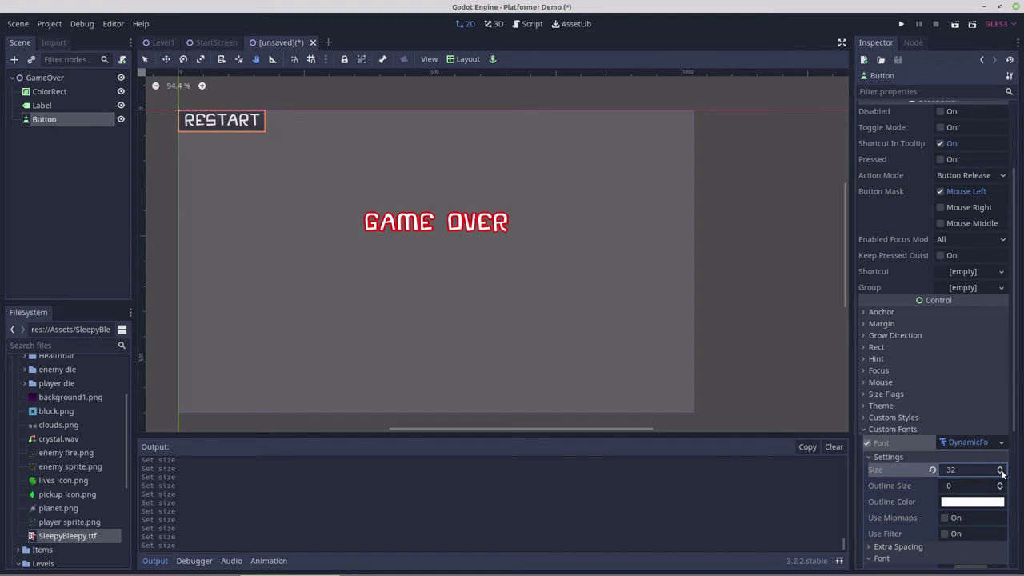
Give the Button's font a red outline, hex f50e0e, with an outline size of 1.
click(958, 498)
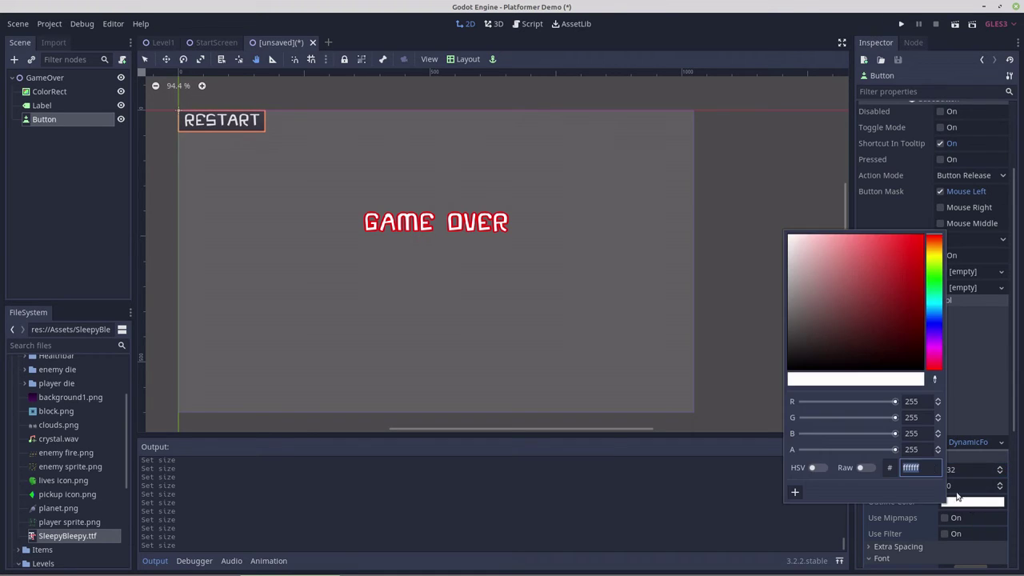
click(915, 237)
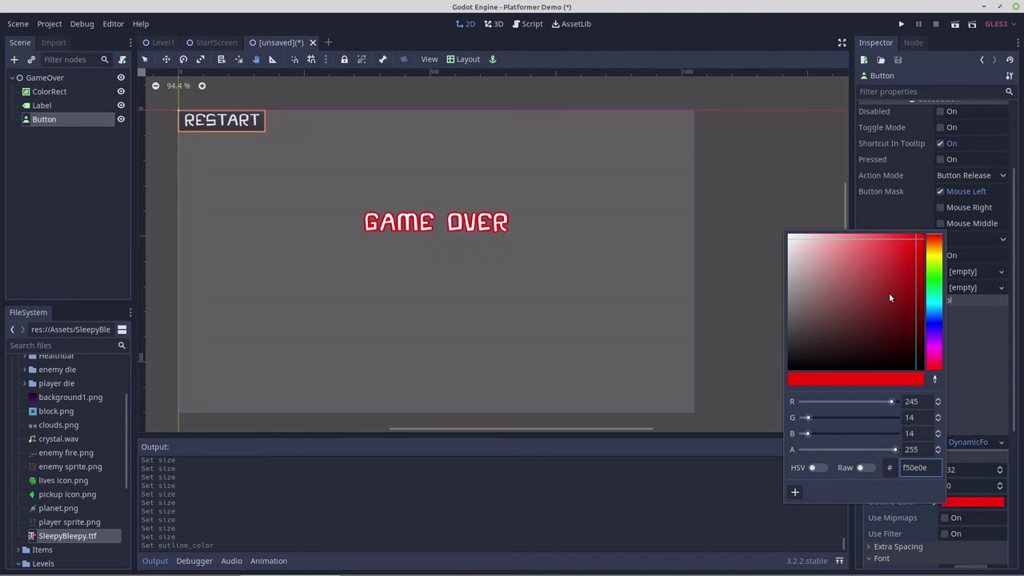
click(927, 518)
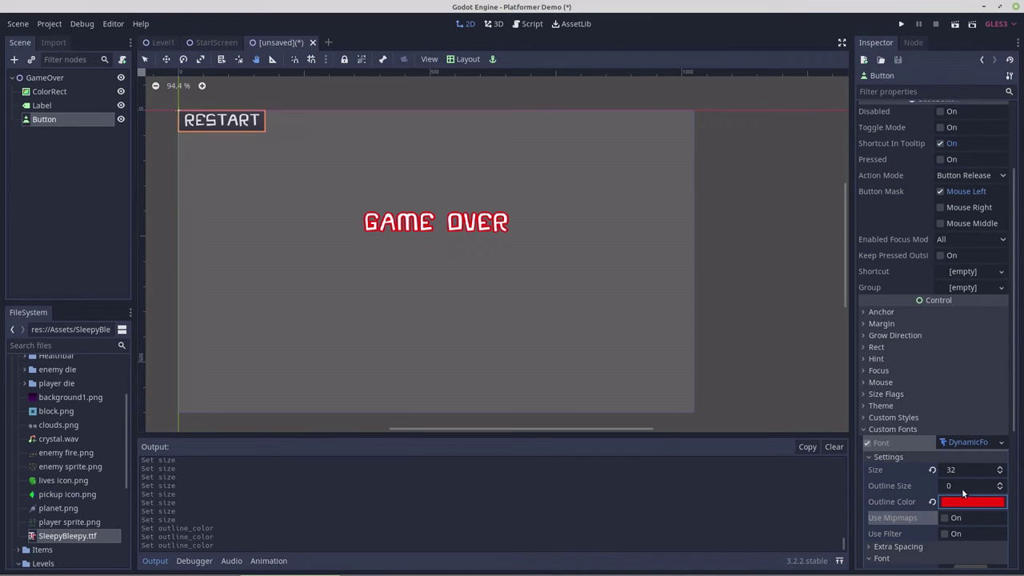
click(999, 483)
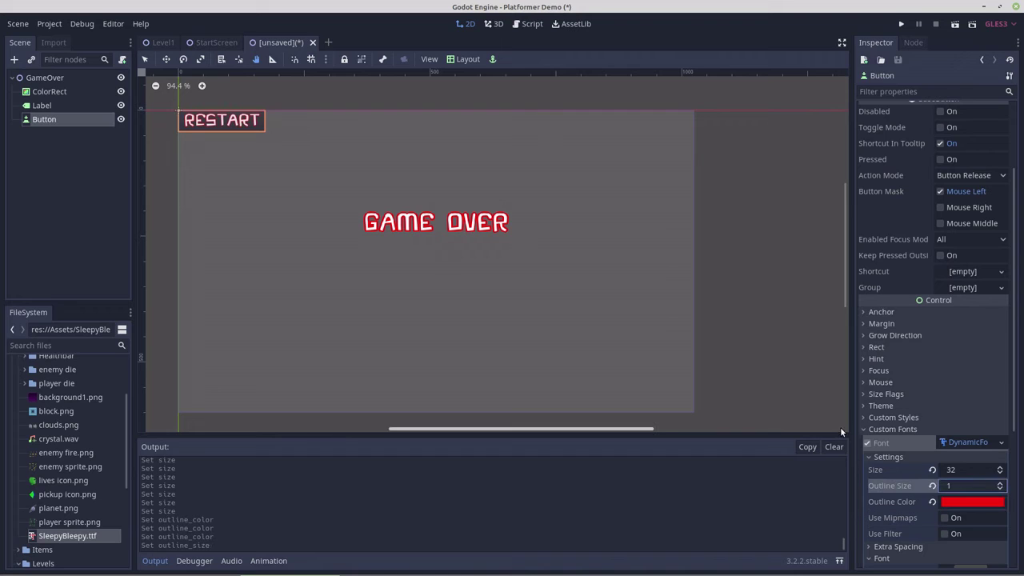
Expand the Button's Rect properties and raise its custom font size to 38.
click(867, 346)
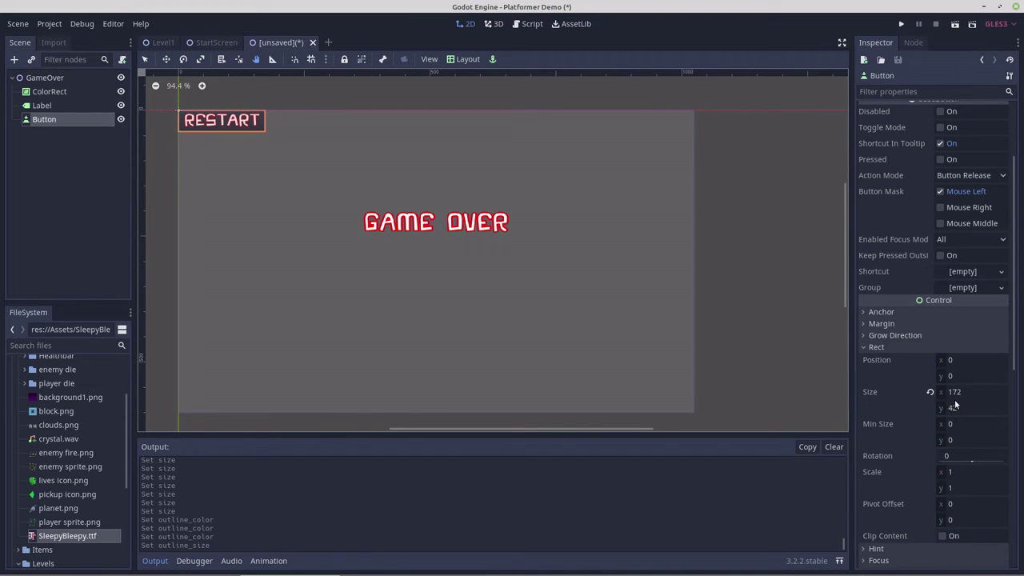
scroll(917, 422, down, 5)
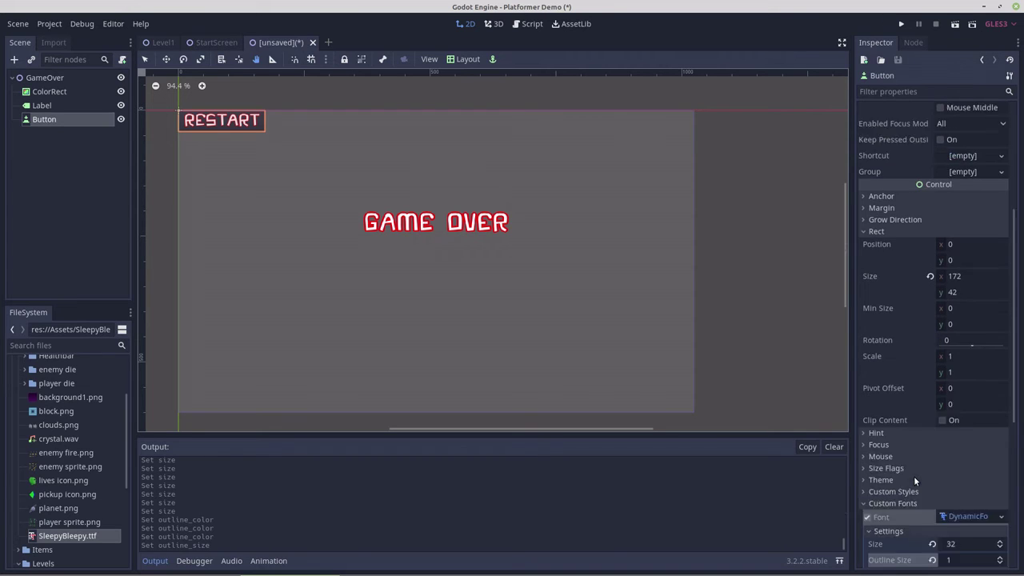
click(1000, 484)
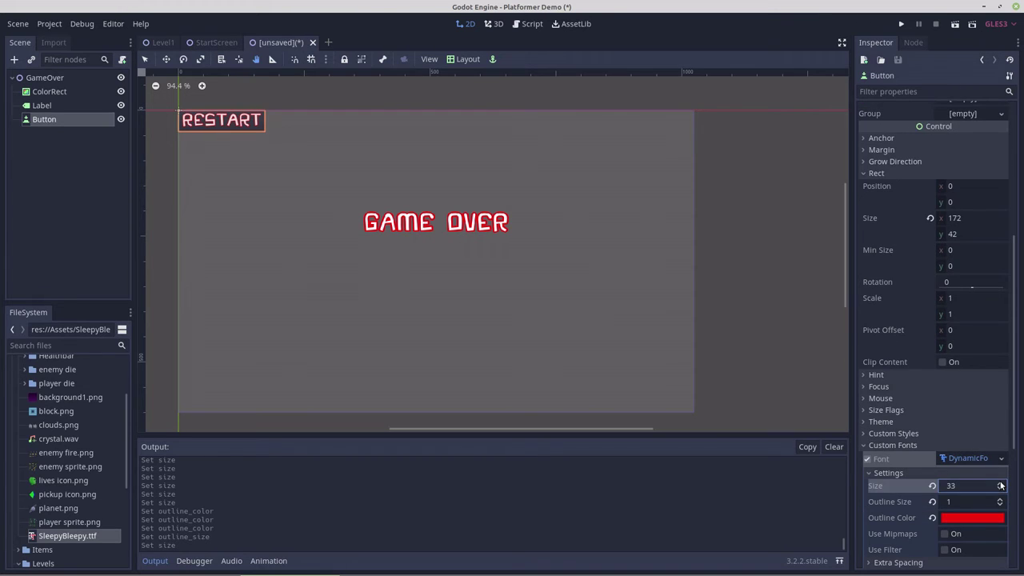
click(1000, 483)
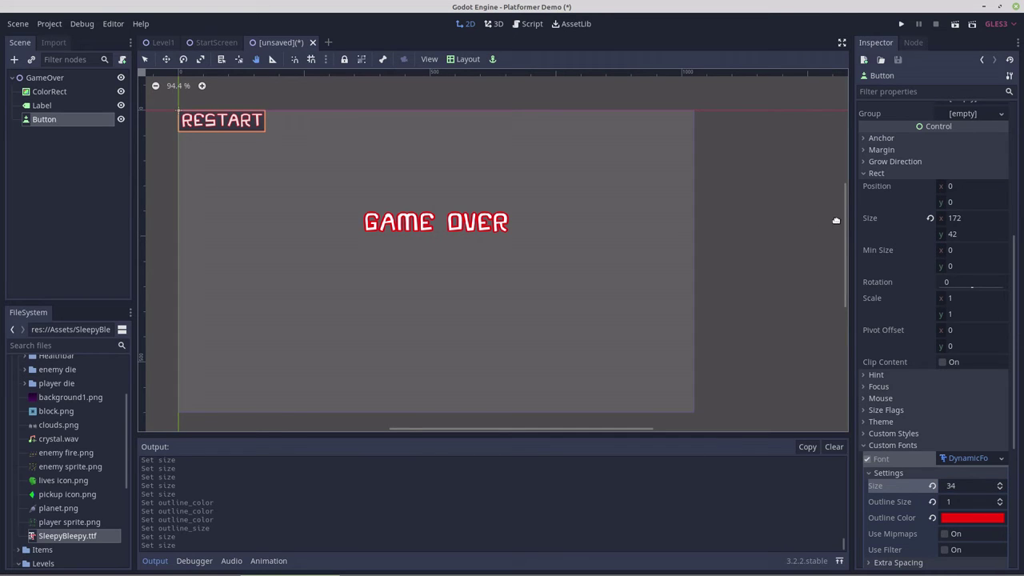
click(998, 483)
click(998, 483)
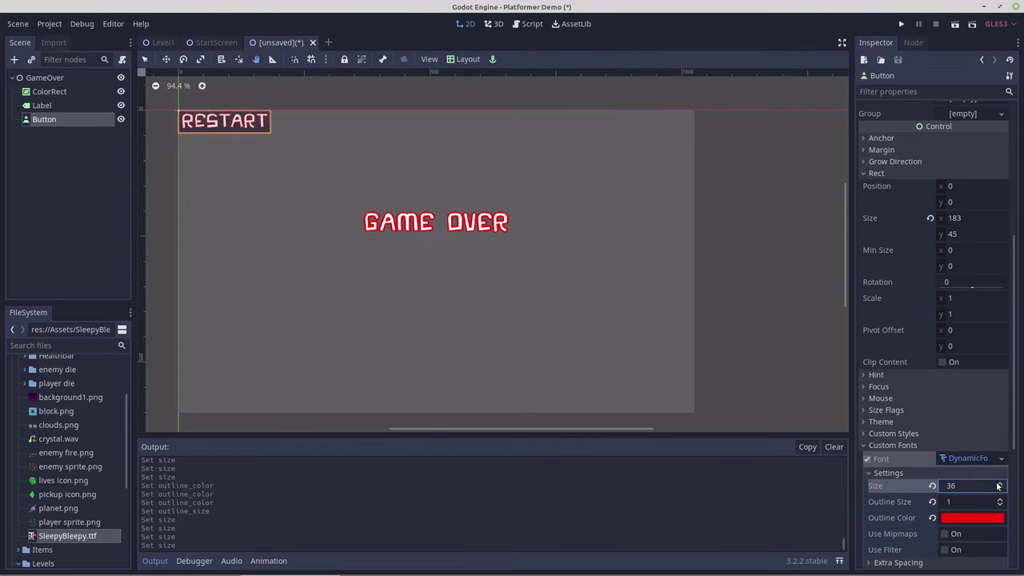
click(999, 483)
click(999, 483)
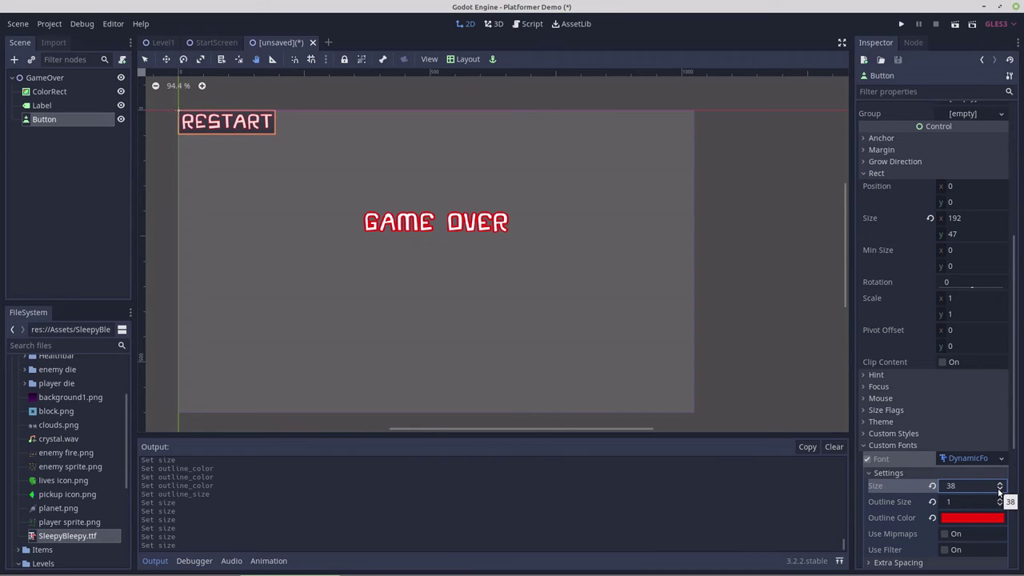
Check the START button's font size in the StartScreen scene and set the RESTART button's font size to 52 to match.
click(215, 43)
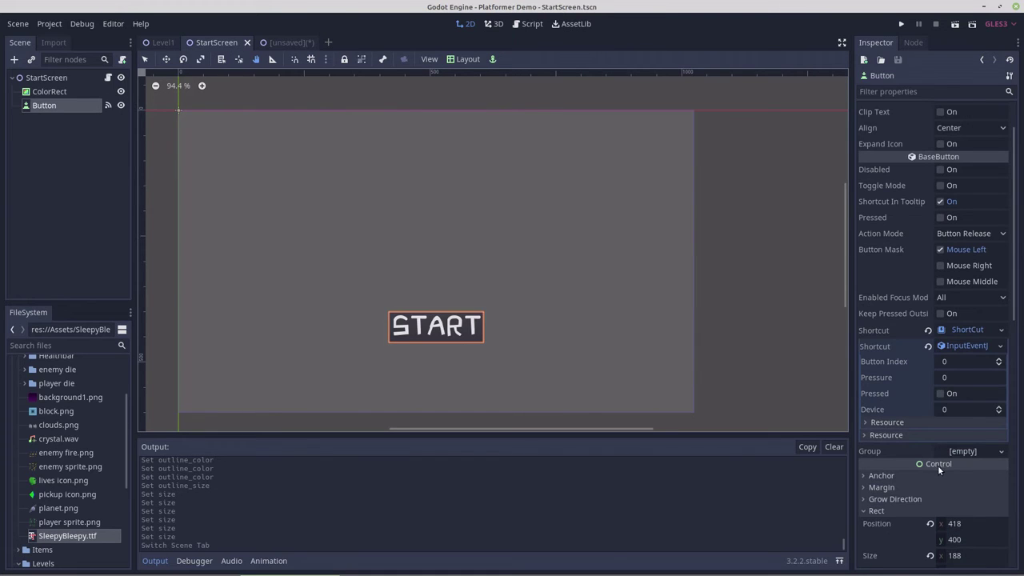
scroll(940, 430, down, 5)
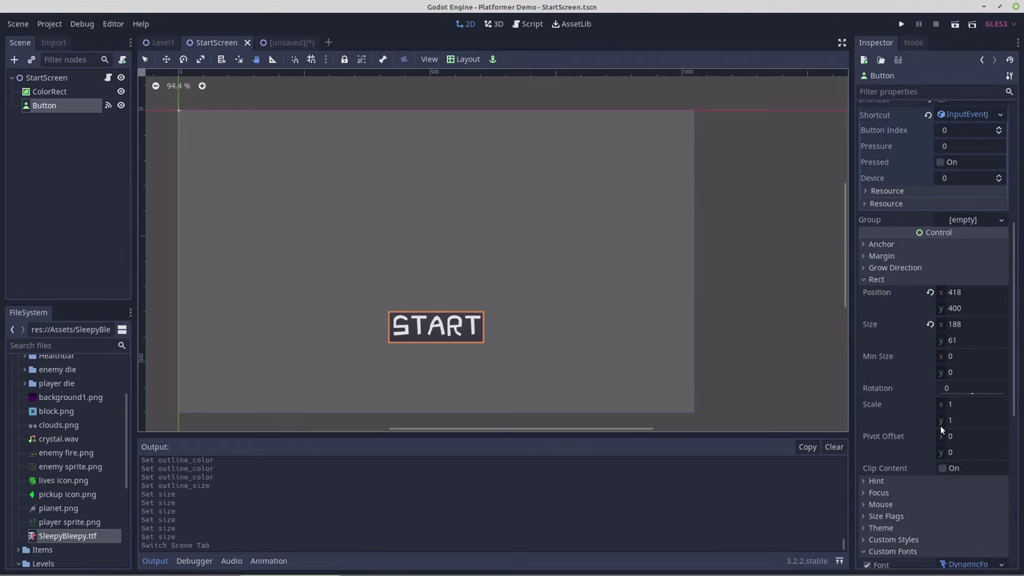
scroll(940, 429, down, 3)
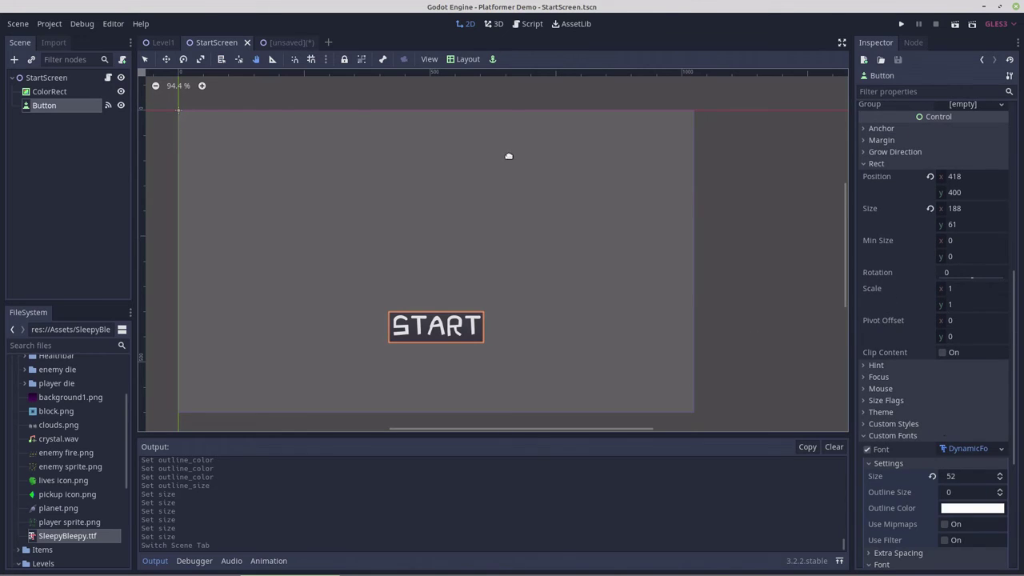
click(284, 44)
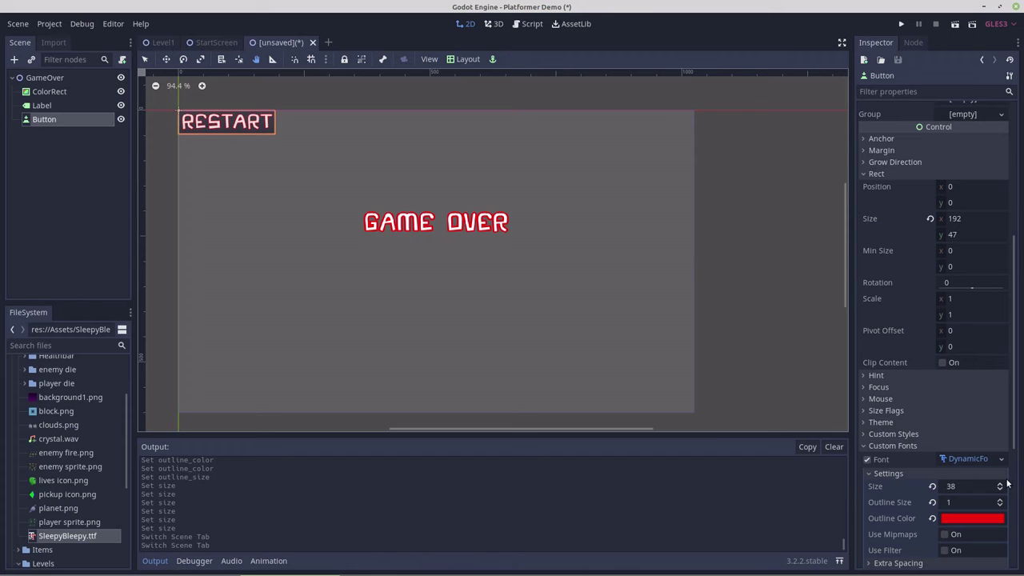
scroll(1000, 485, up, 10)
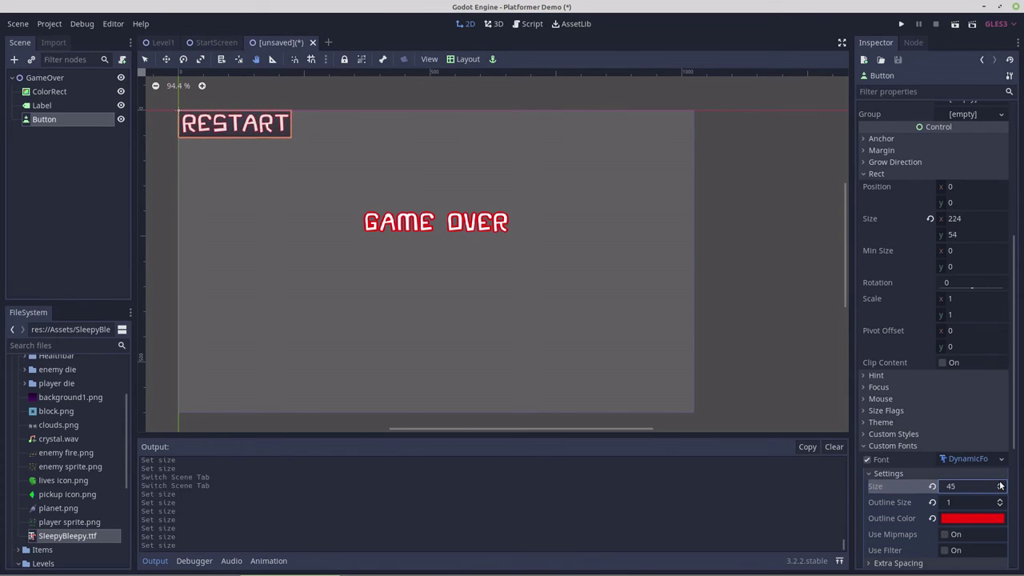
scroll(1000, 486, up, 4)
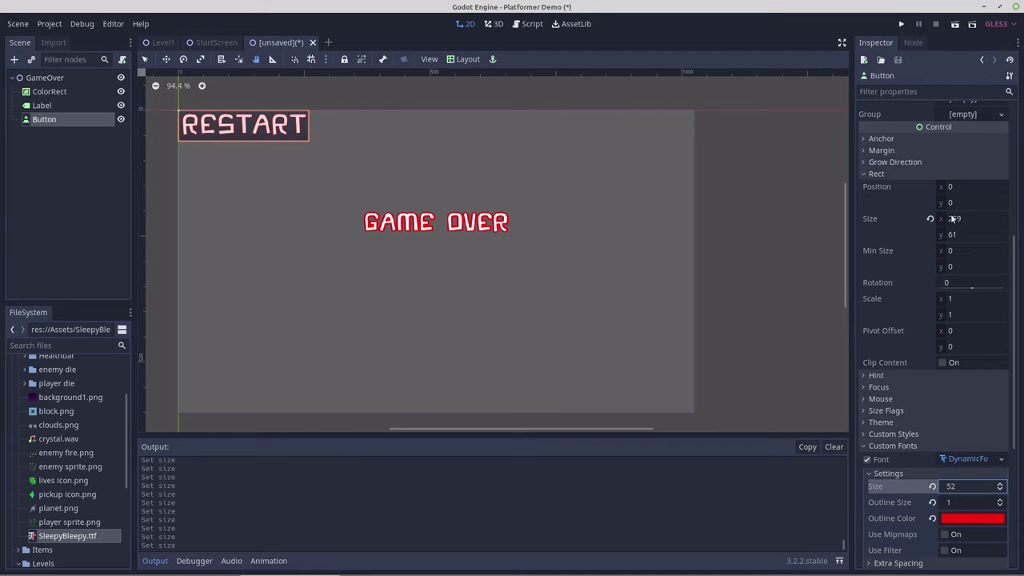
Position the RESTART button at x 388 (512-124) and y 400.
scroll(912, 232, up, 3)
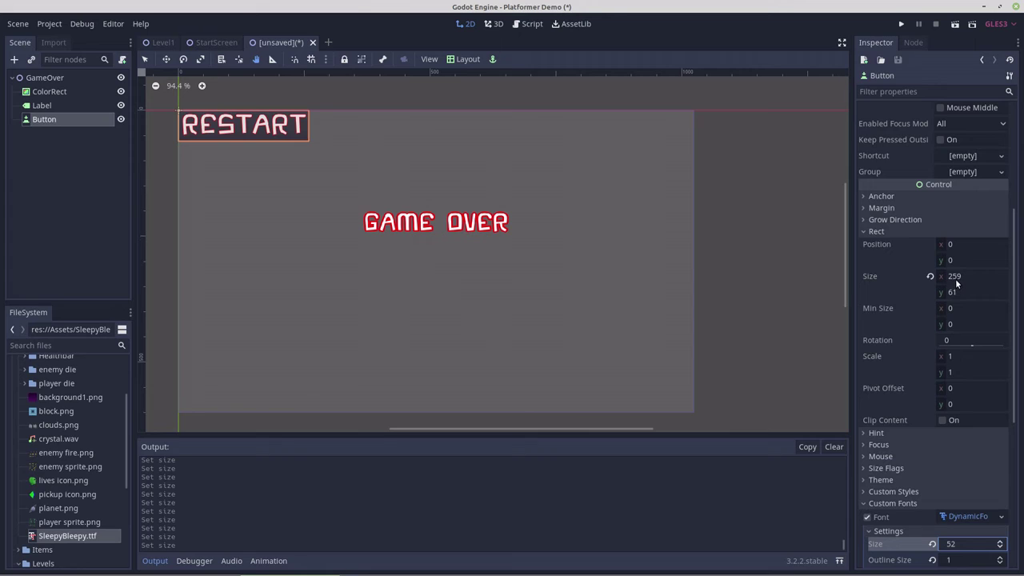
scroll(956, 282, up, 3)
click(951, 305)
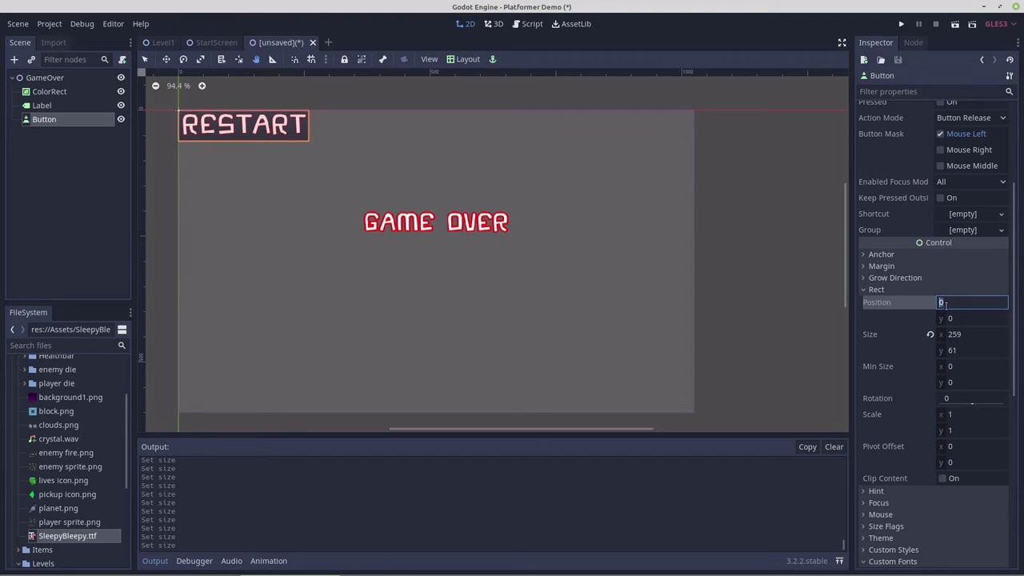
text(512-124)
click(891, 326)
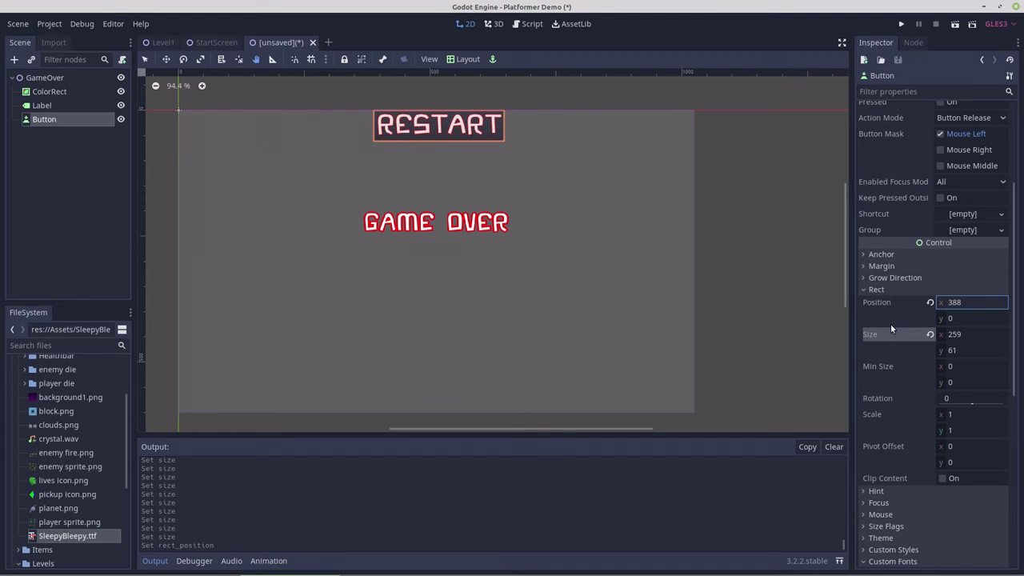
click(949, 318)
text(400)
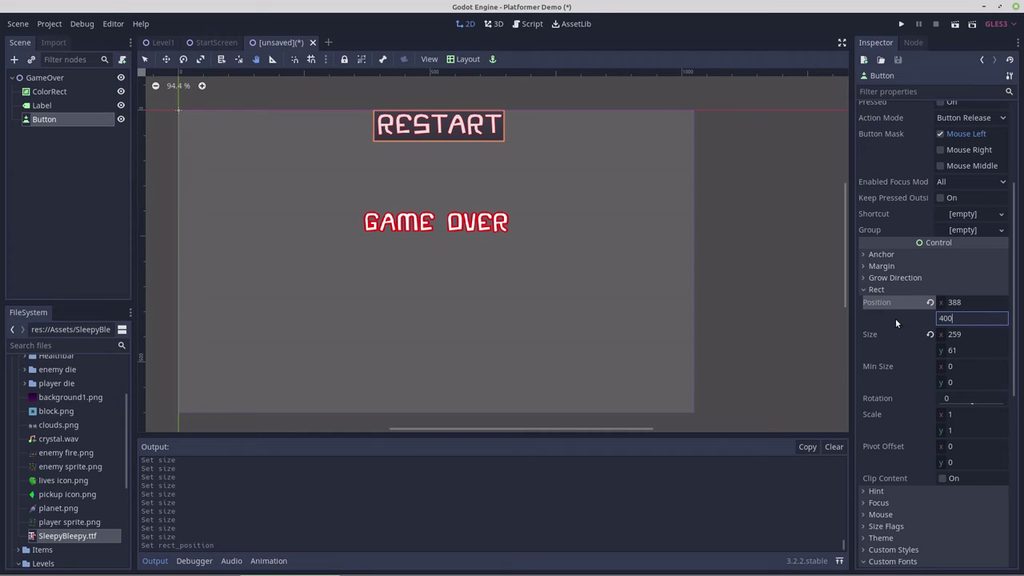
click(891, 317)
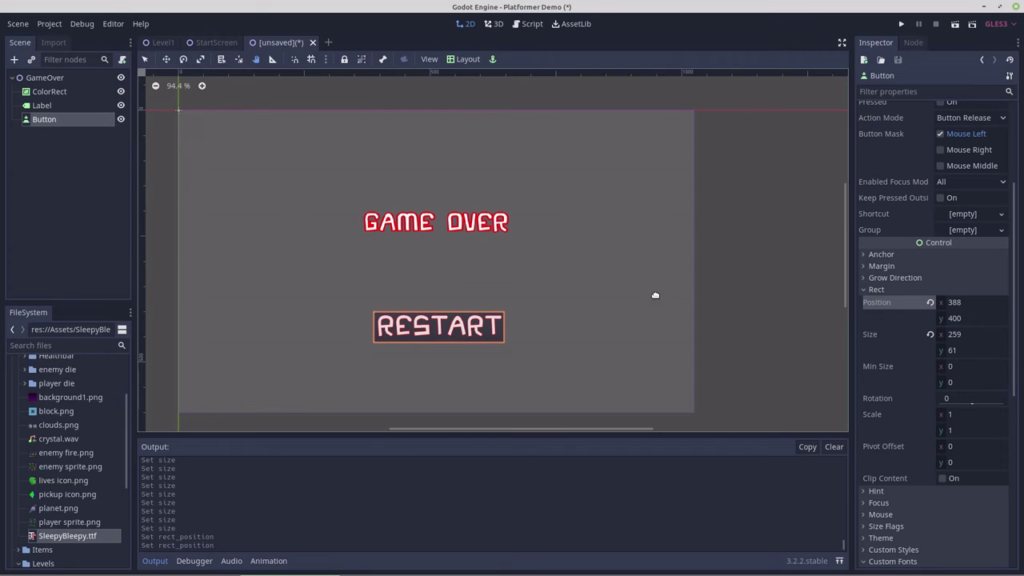
Save the new scene as GameOver.tscn in the res://UI folder.
click(49, 79)
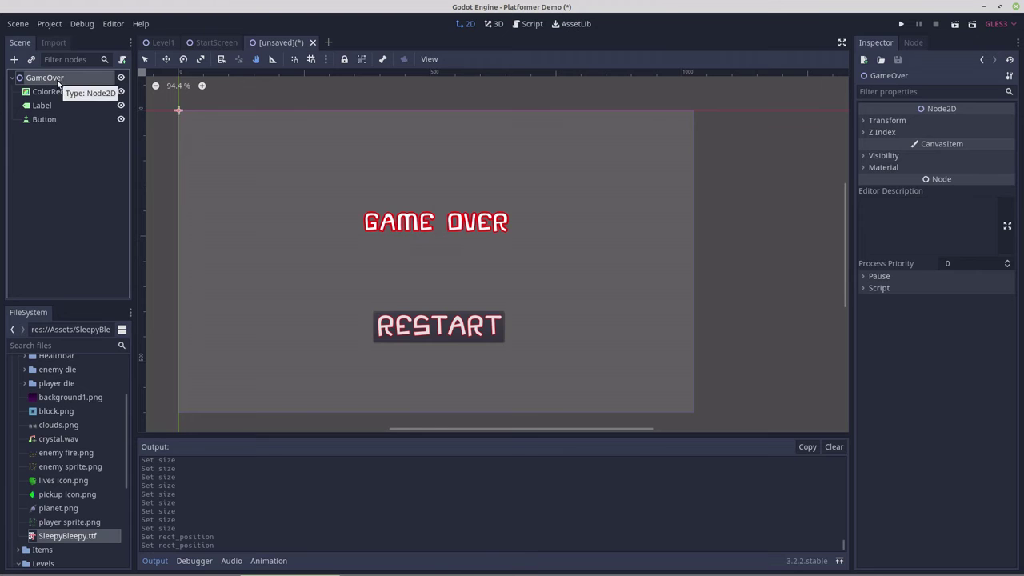
key(ctrl+s)
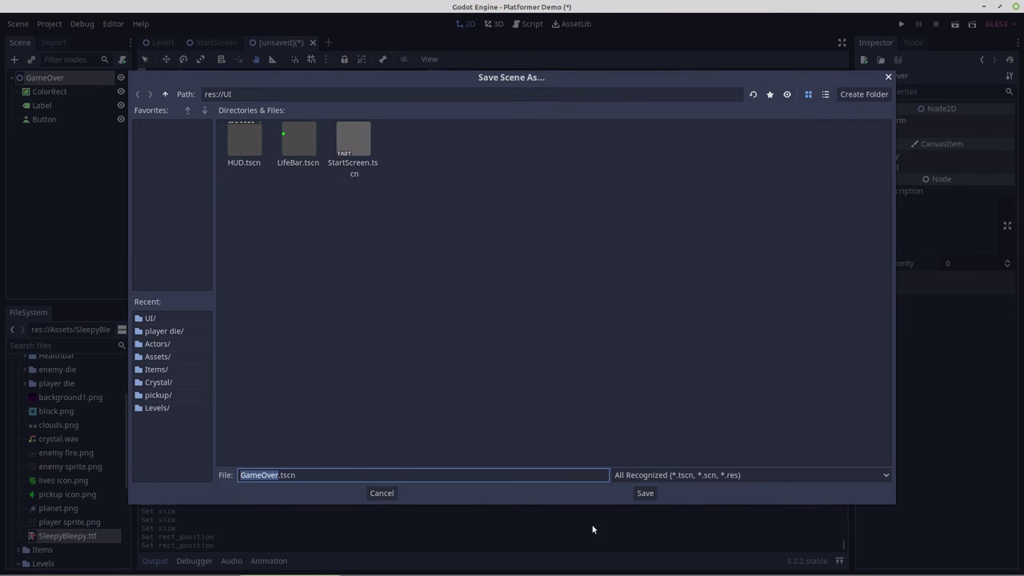
click(644, 494)
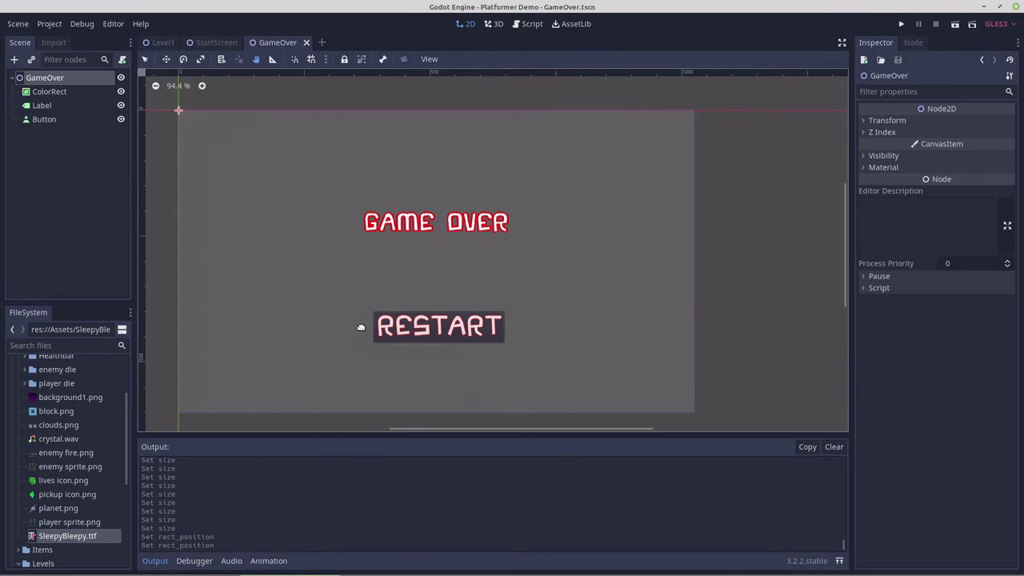
Give the RESTART Button a new ShortCut resource containing a new InputEventJoypadButton, and expand its settings.
click(46, 119)
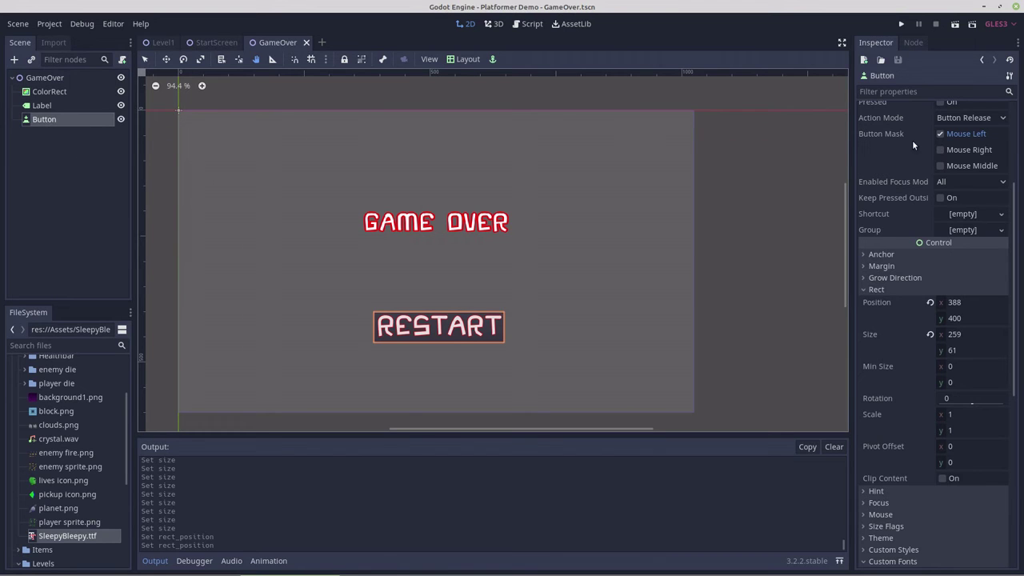
click(1000, 214)
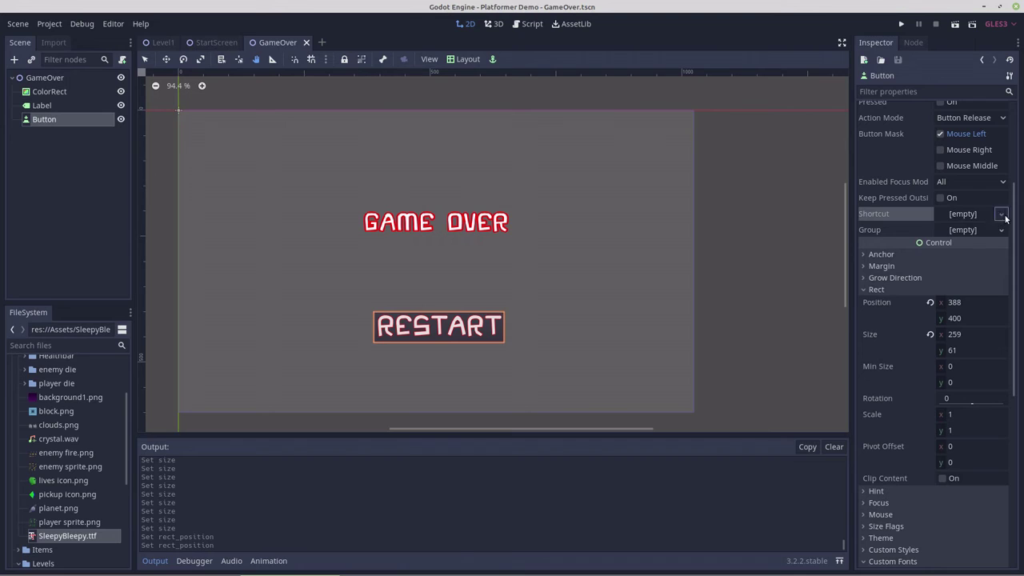
click(975, 231)
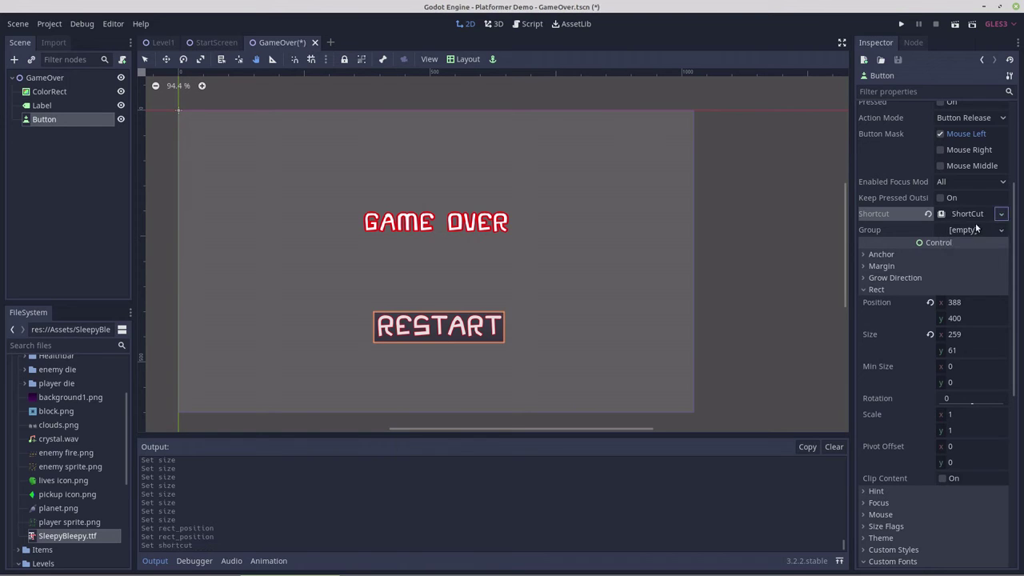
click(966, 214)
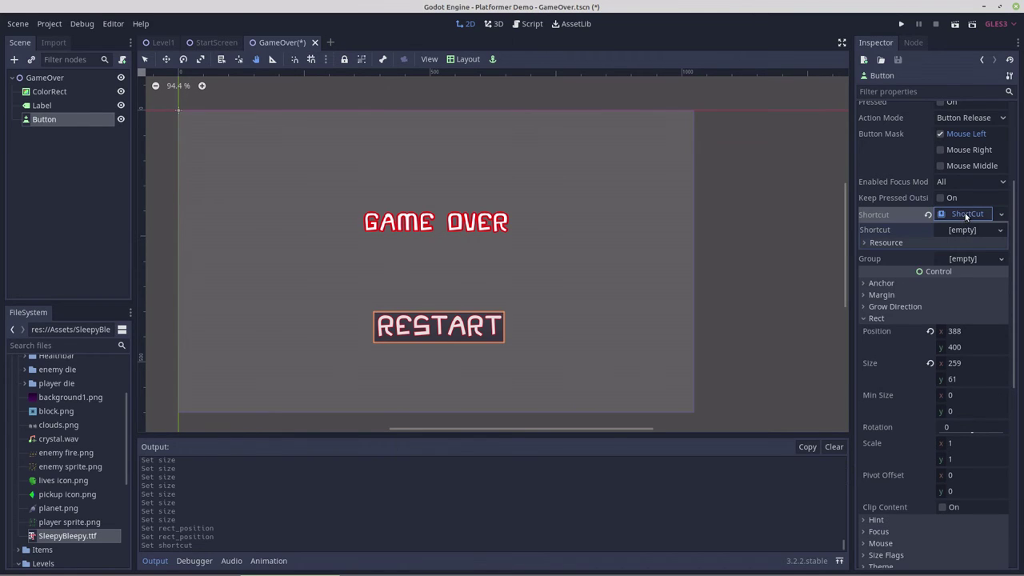
click(964, 231)
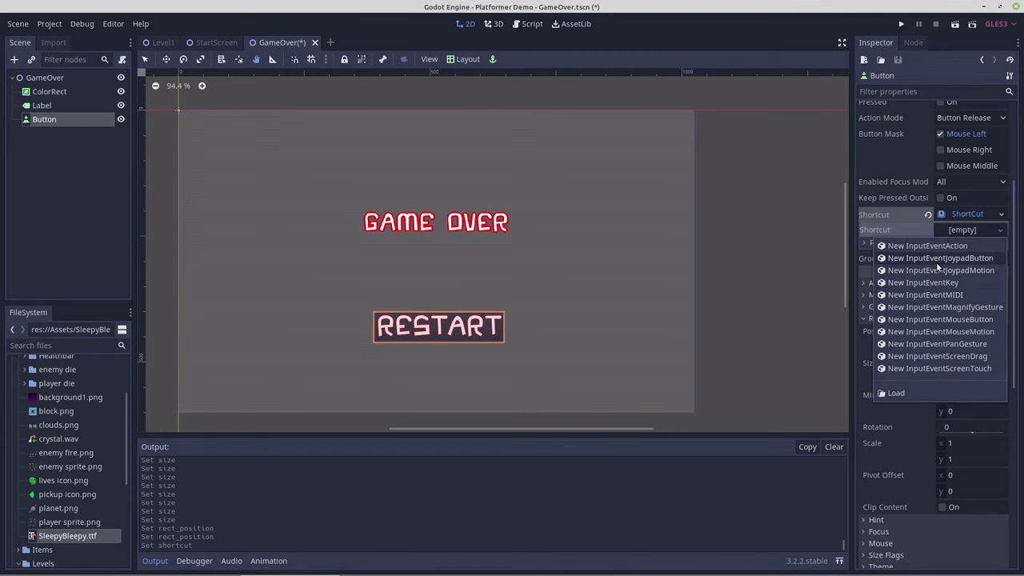
click(939, 258)
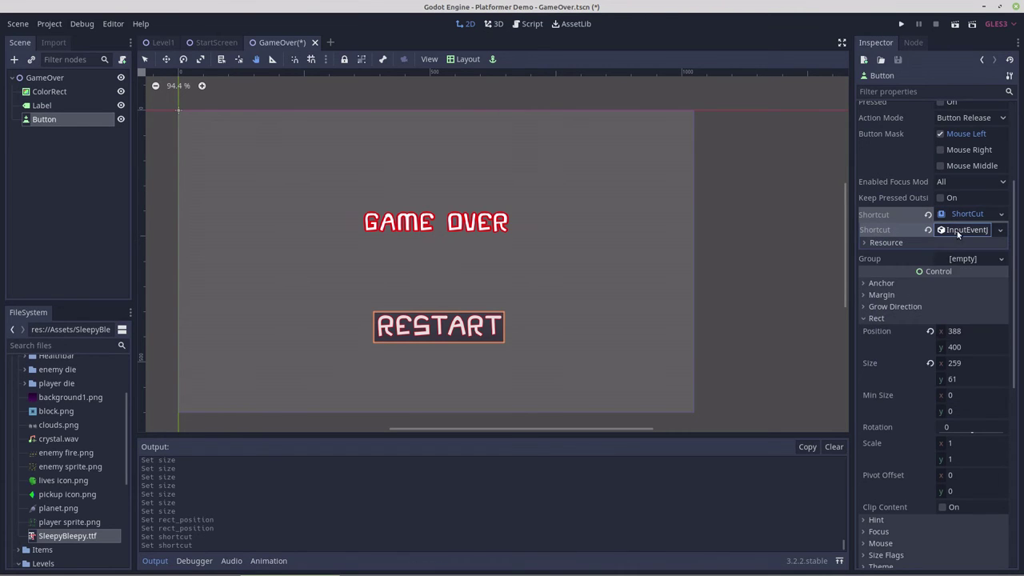
click(957, 231)
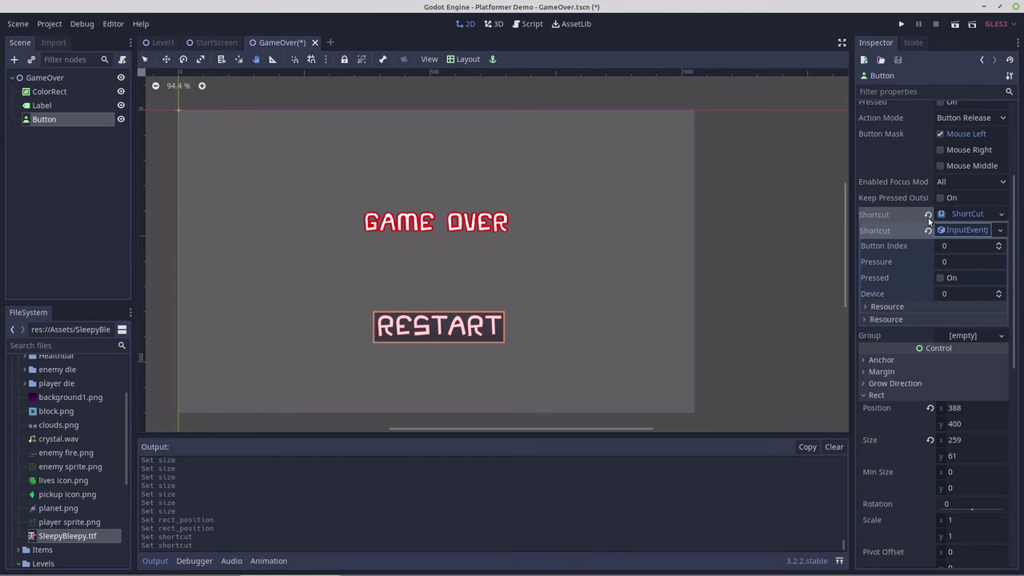
scroll(928, 217, up, 5)
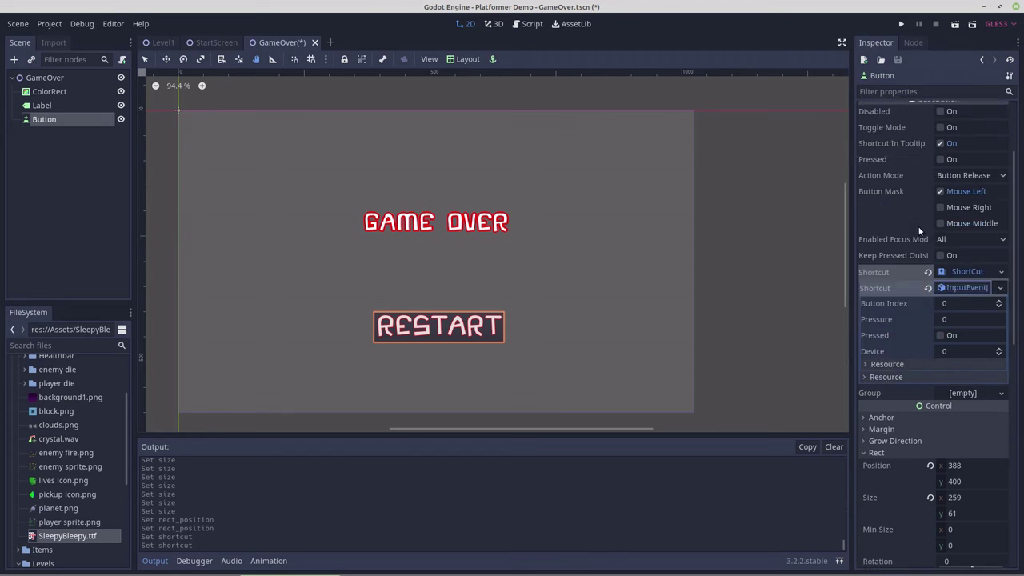
Attach a new GDScript, res://UI/GameOver.gd, to the GameOver root node.
click(915, 43)
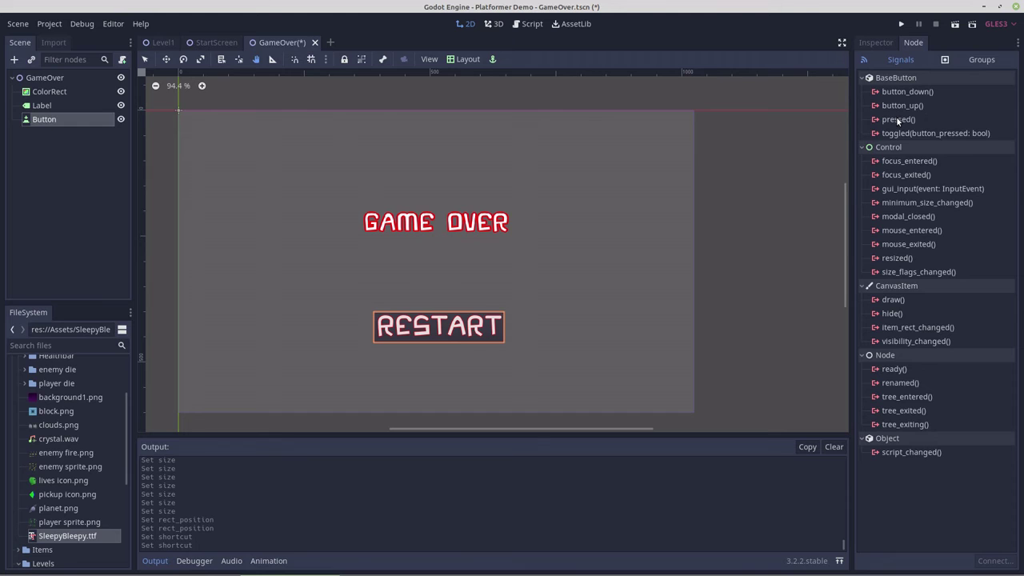
click(72, 77)
click(122, 59)
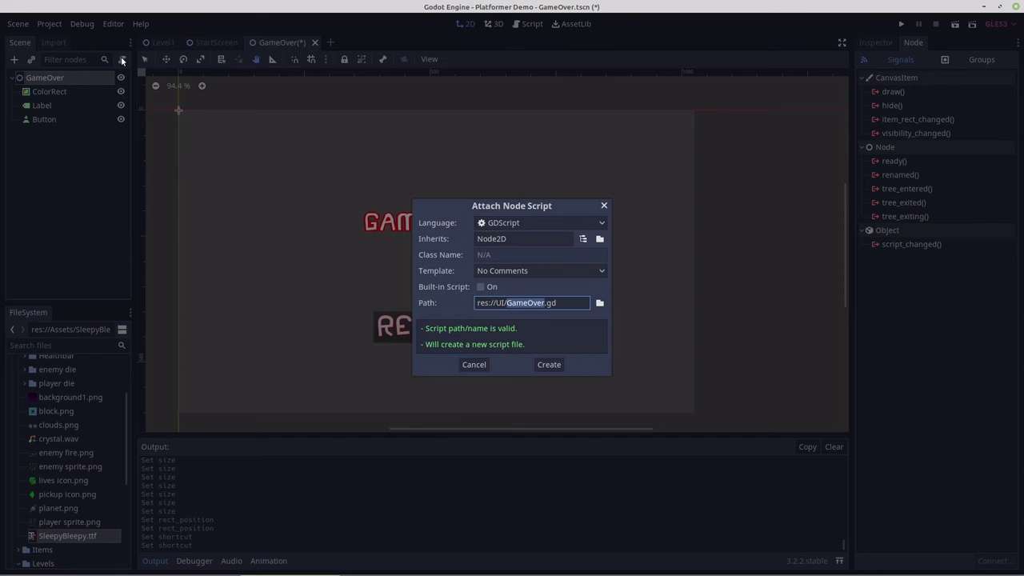
click(548, 365)
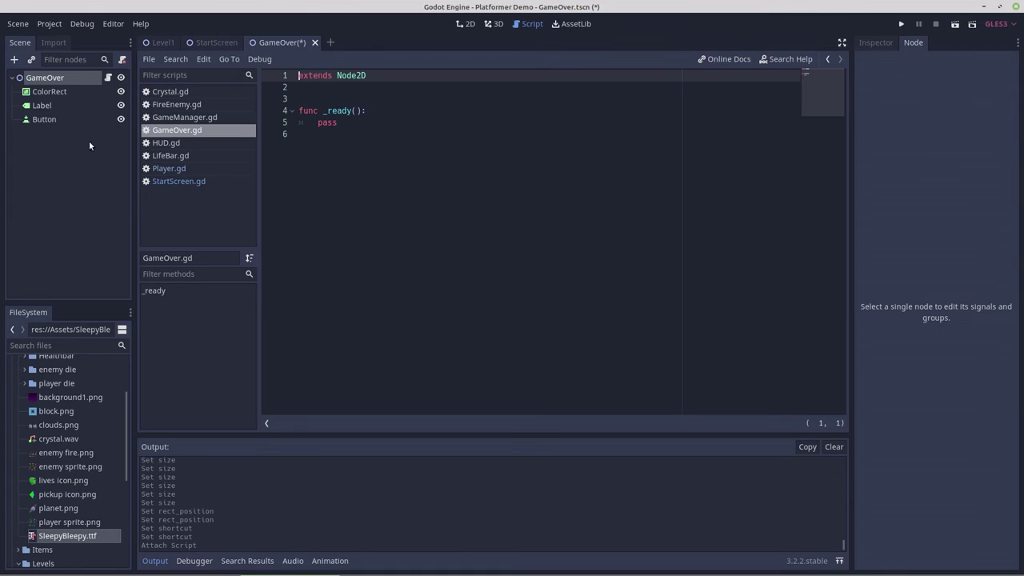
Connect the Button's pressed() signal to the GameOver node with the receiver method _on_Button_pressed.
click(37, 109)
click(40, 120)
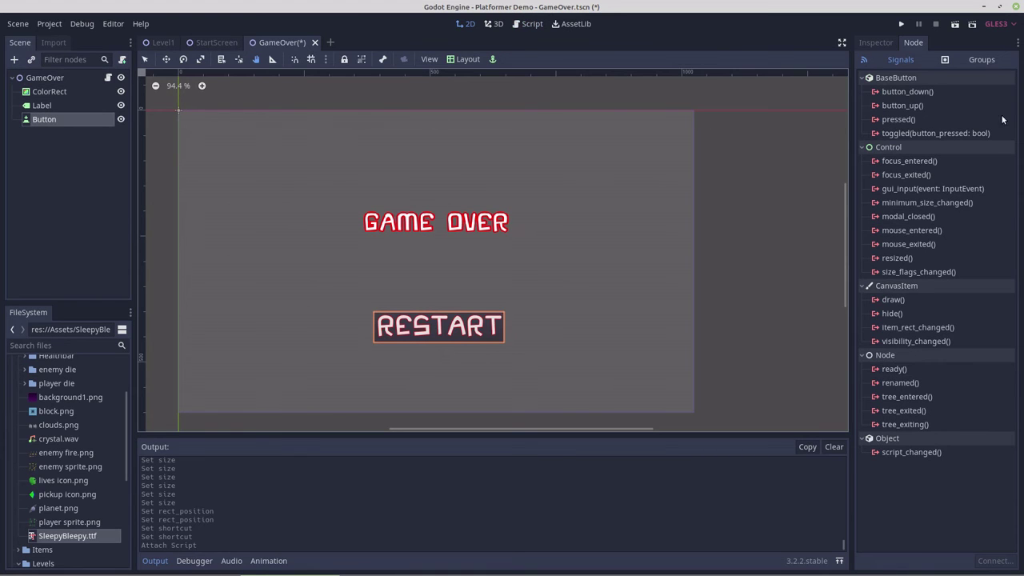
click(898, 119)
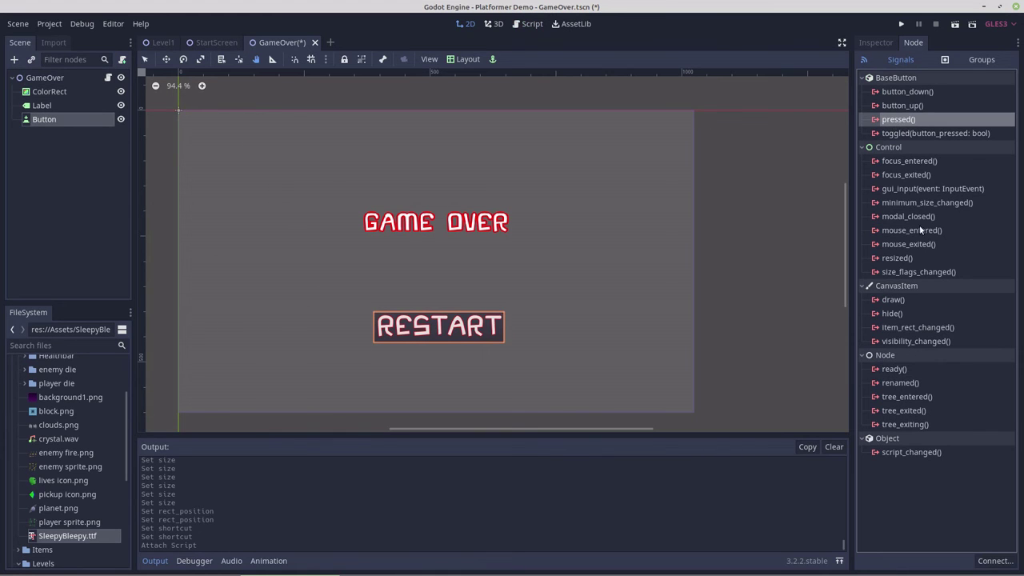
click(991, 561)
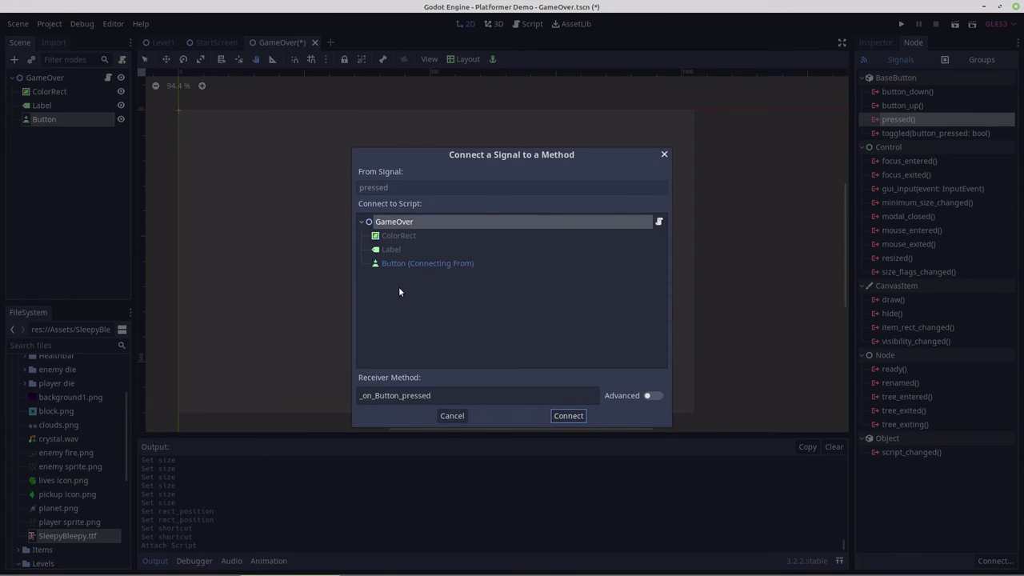
click(567, 415)
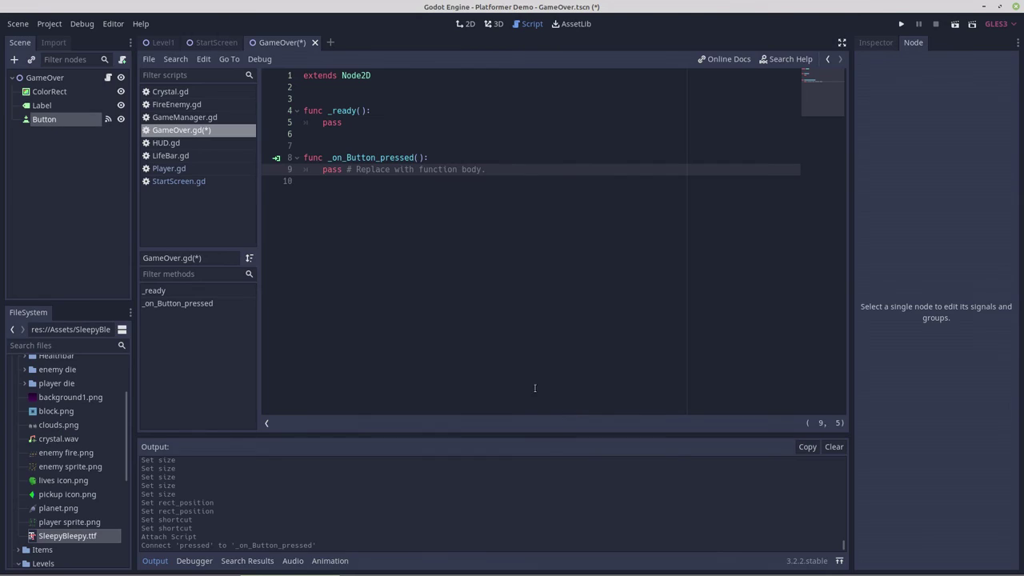
Copy the _on_Button_pressed function from StartScreen.gd and paste it over the placeholder function in GameOver.gd.
click(169, 182)
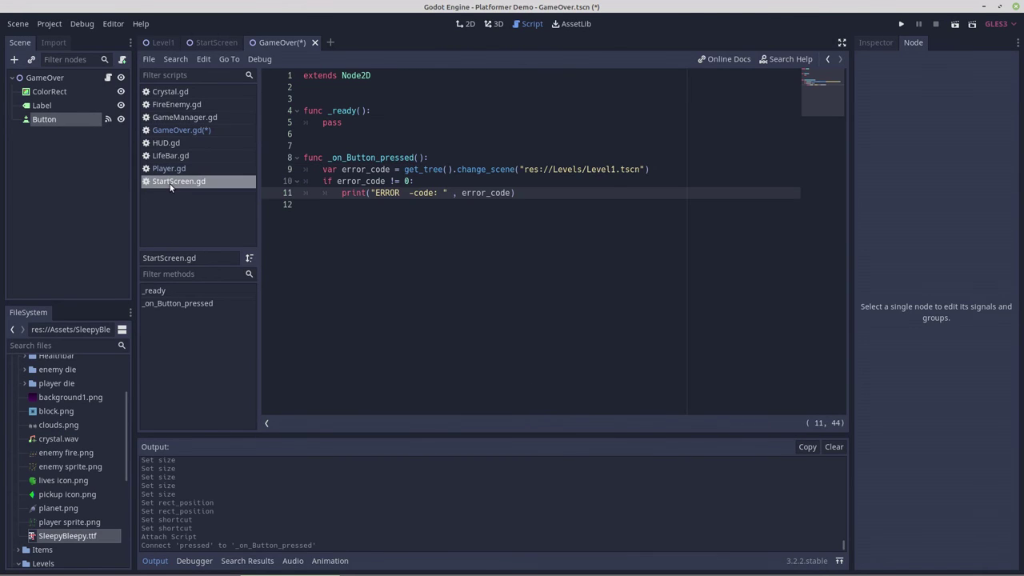
drag(304, 206, 339, 161)
right_click(339, 161)
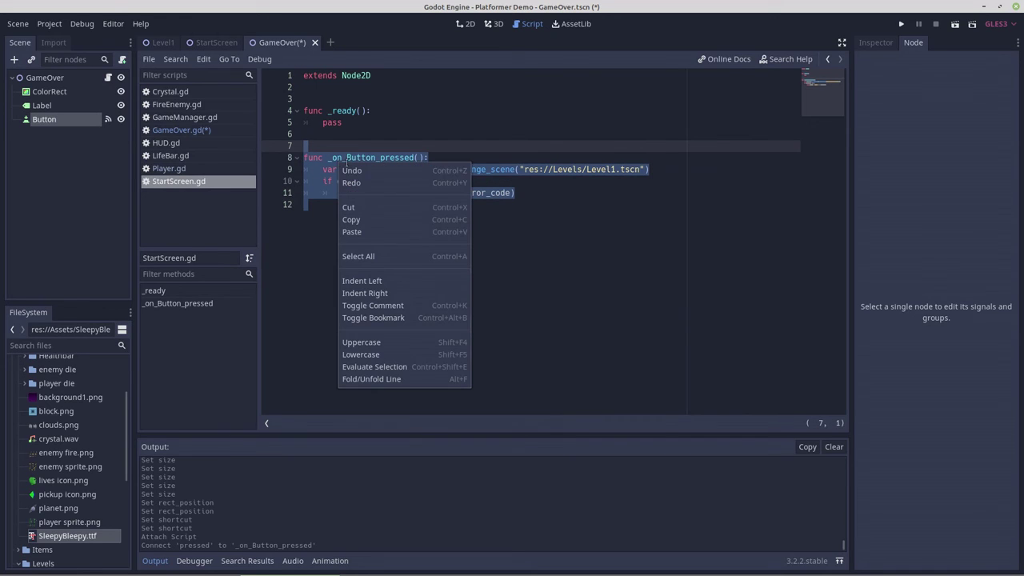
click(364, 218)
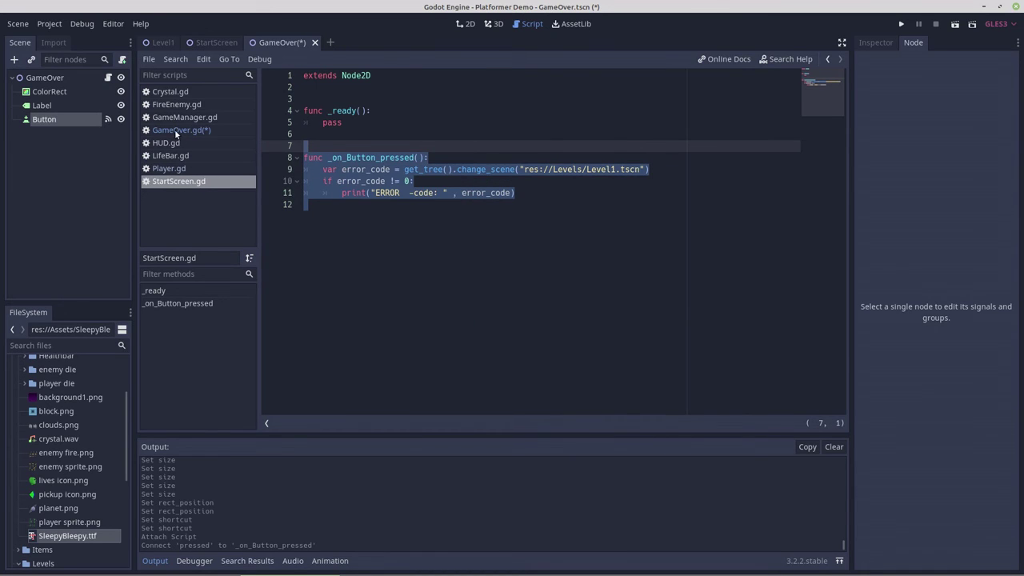
click(181, 129)
drag(344, 181, 315, 145)
right_click(315, 145)
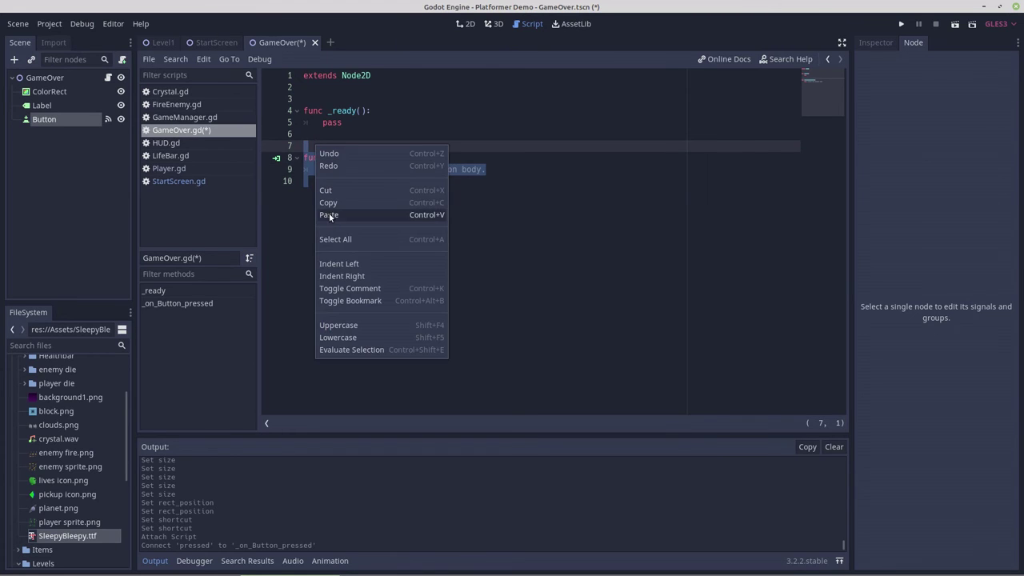
click(328, 212)
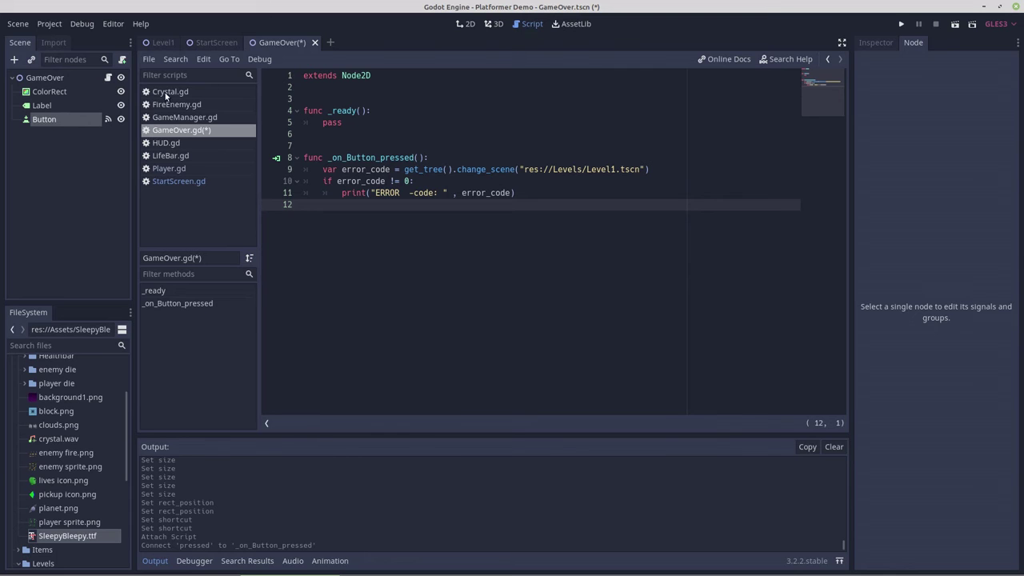
In Player.gd's _on_Die_animation_finished function, delete the queue_free() call and its trailing hash marks under the GameManager.lives == 0 condition.
click(166, 169)
scroll(432, 375, down, 2)
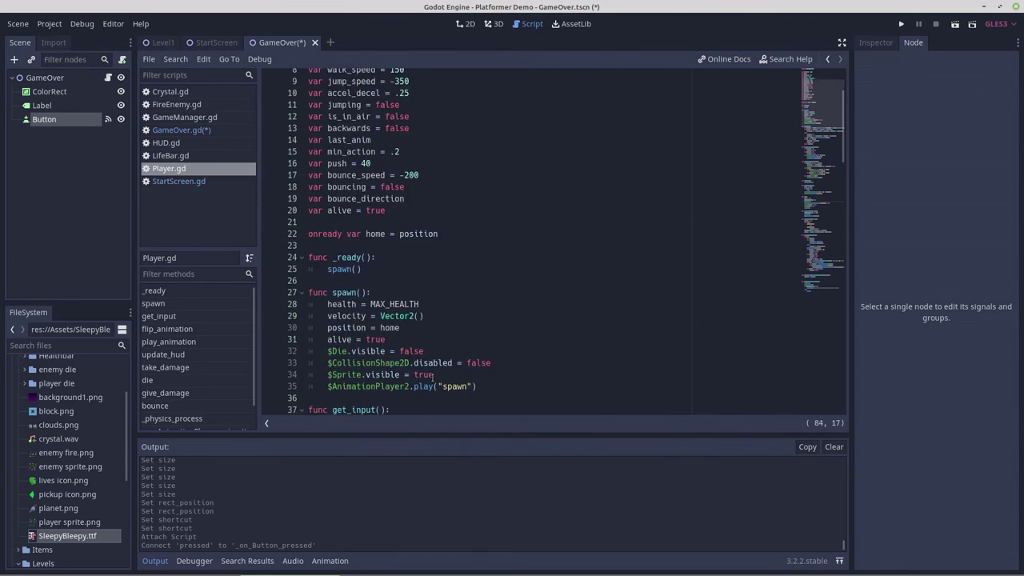
scroll(433, 375, down, 20)
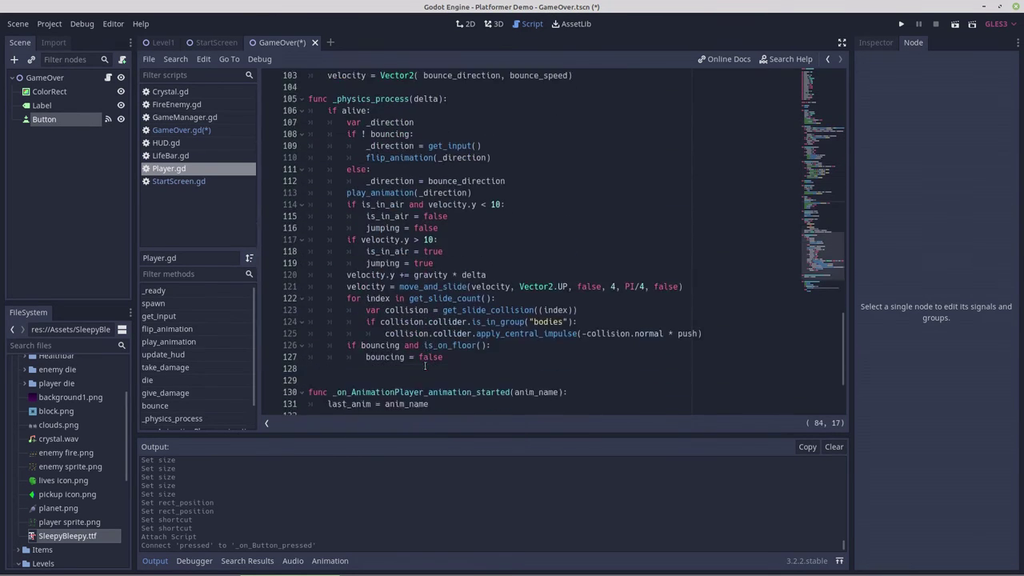
scroll(425, 366, down, 3)
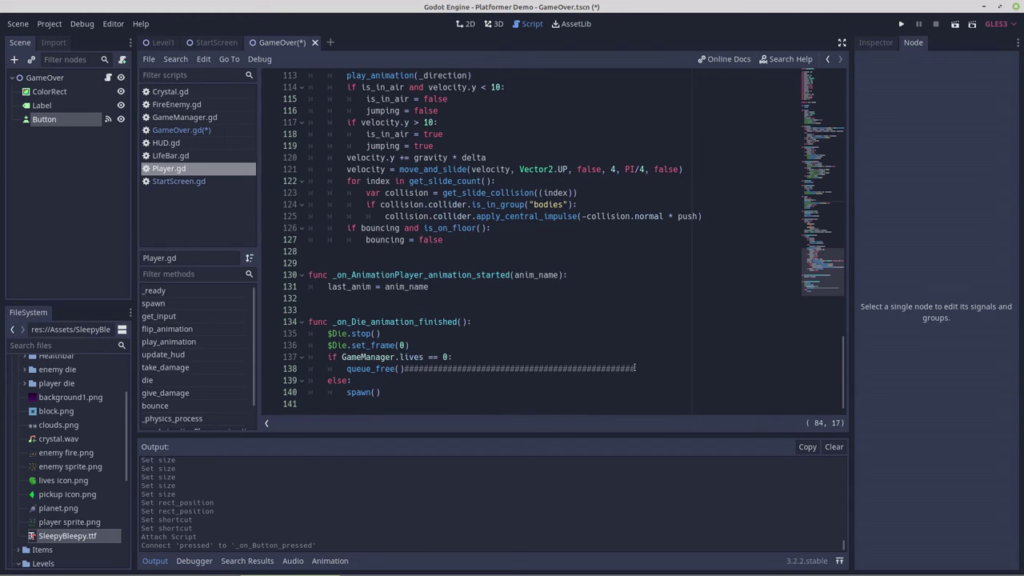
drag(635, 368, 347, 368)
key(BackSpace)
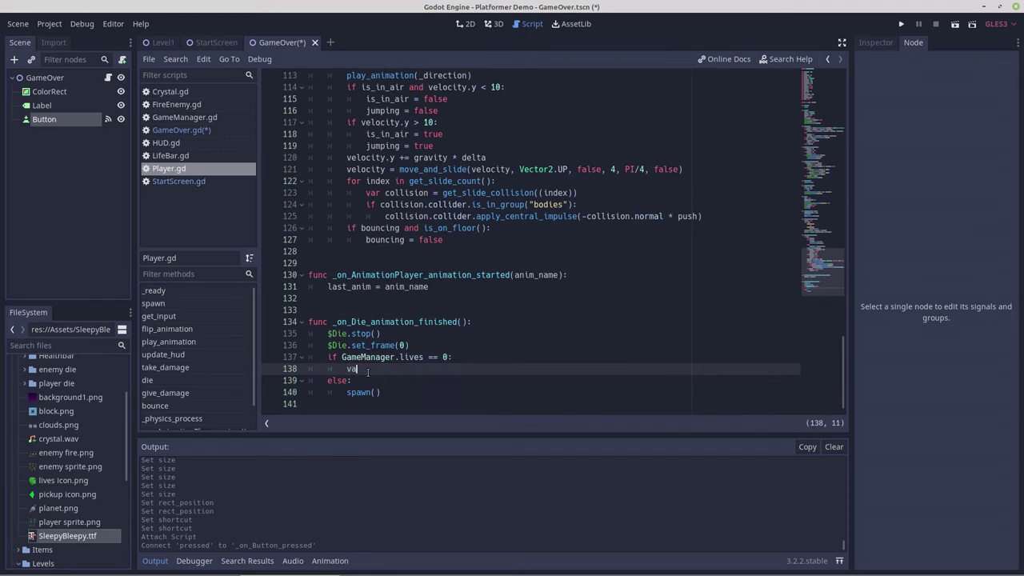
Under the GameManager.lives == 0 condition, declare var error_code = get_tree().change_scene("") with an empty path string.
text(var error_code3)
key(BackSpace)
text(= get_)
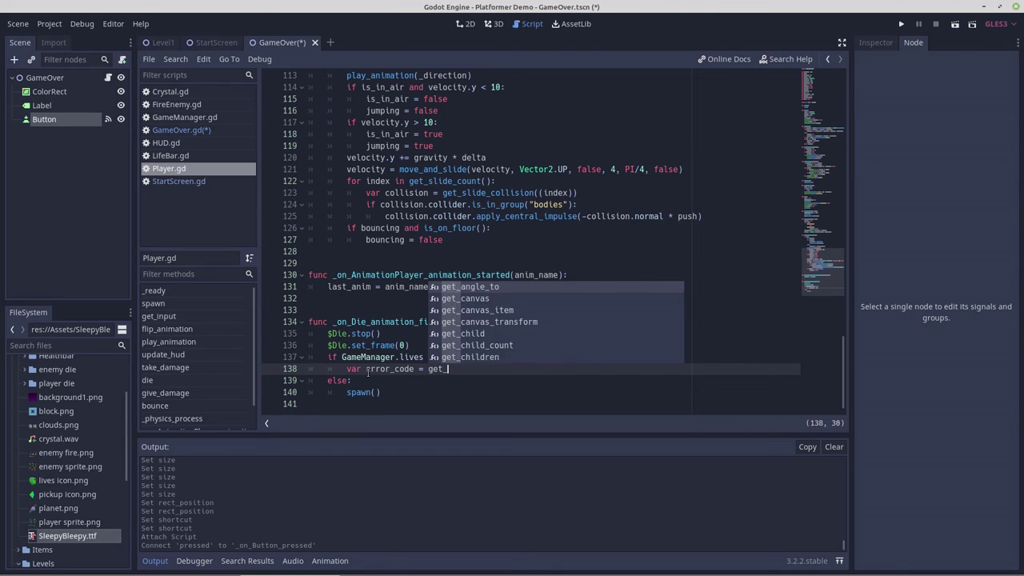
text(tr)
key(Return)
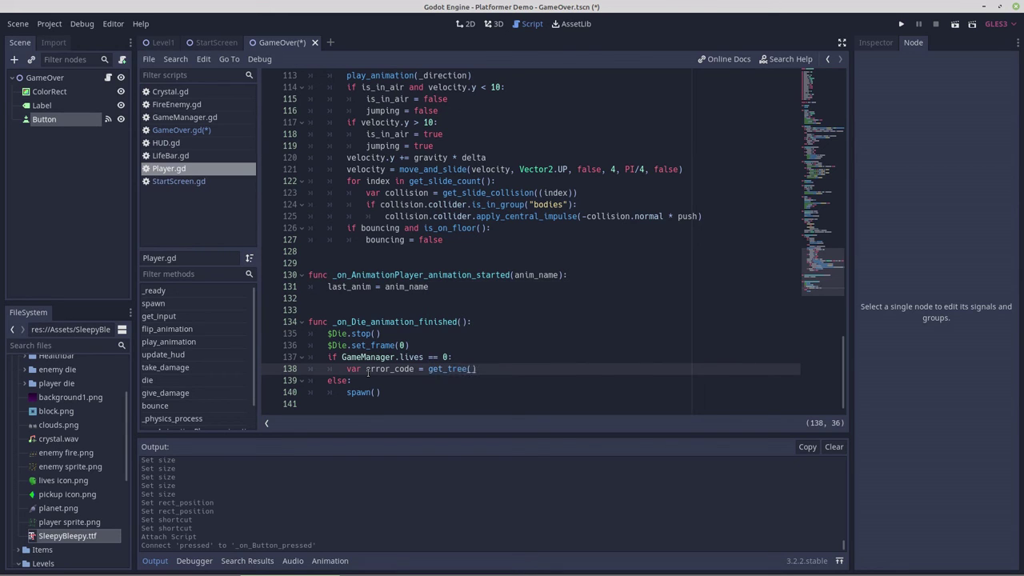
text(.c)
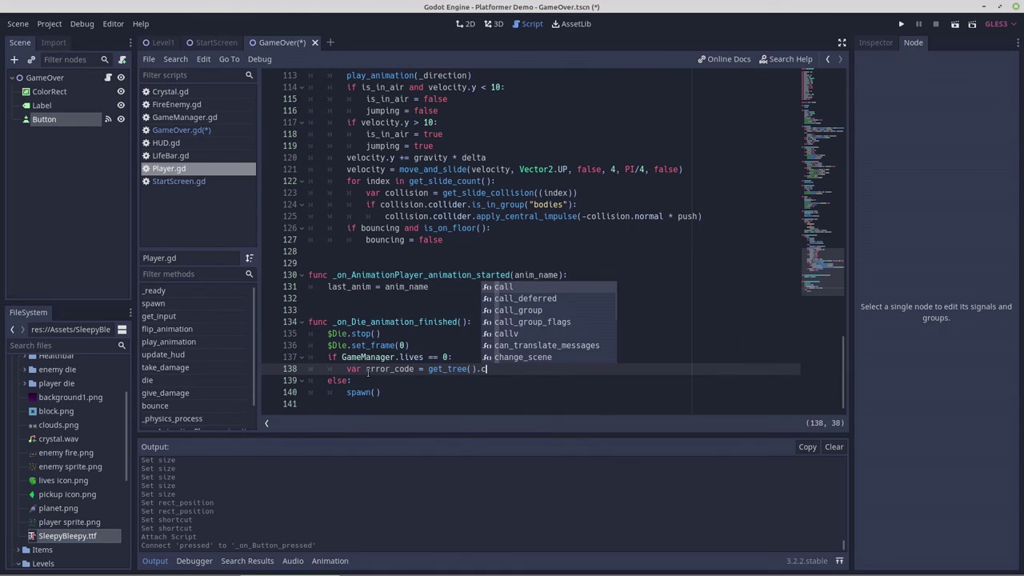
text(h)
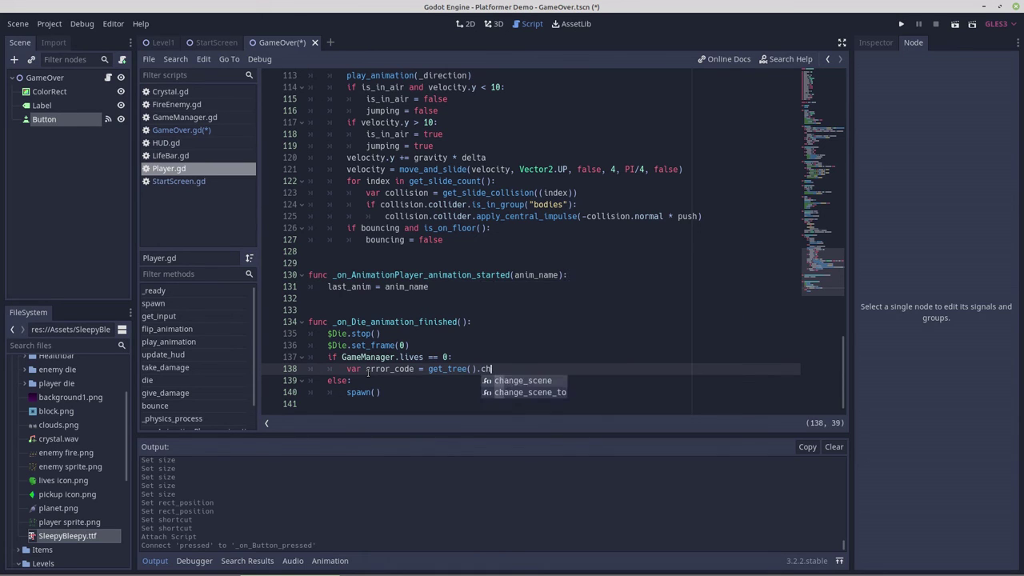
key(Return)
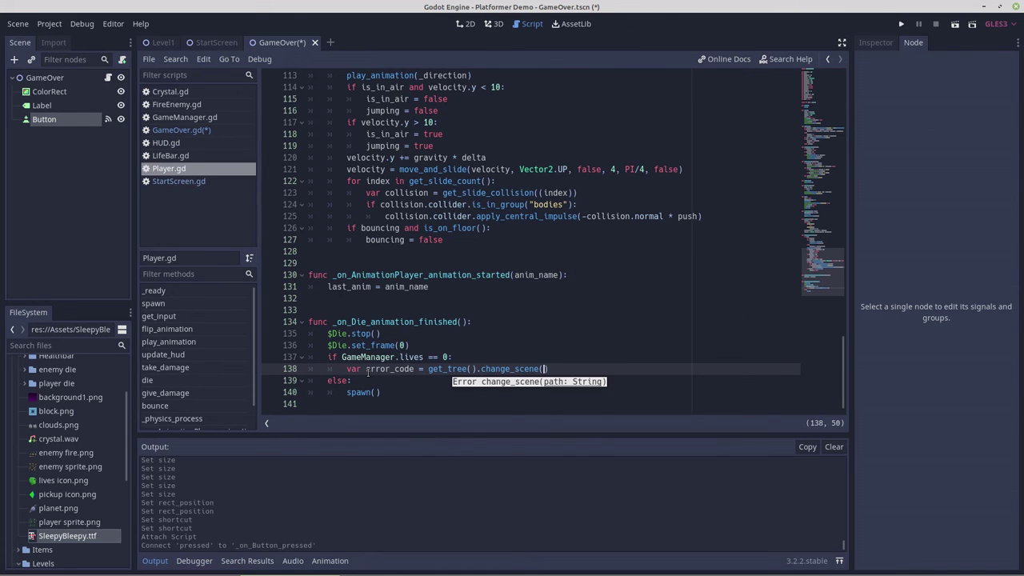
text(")
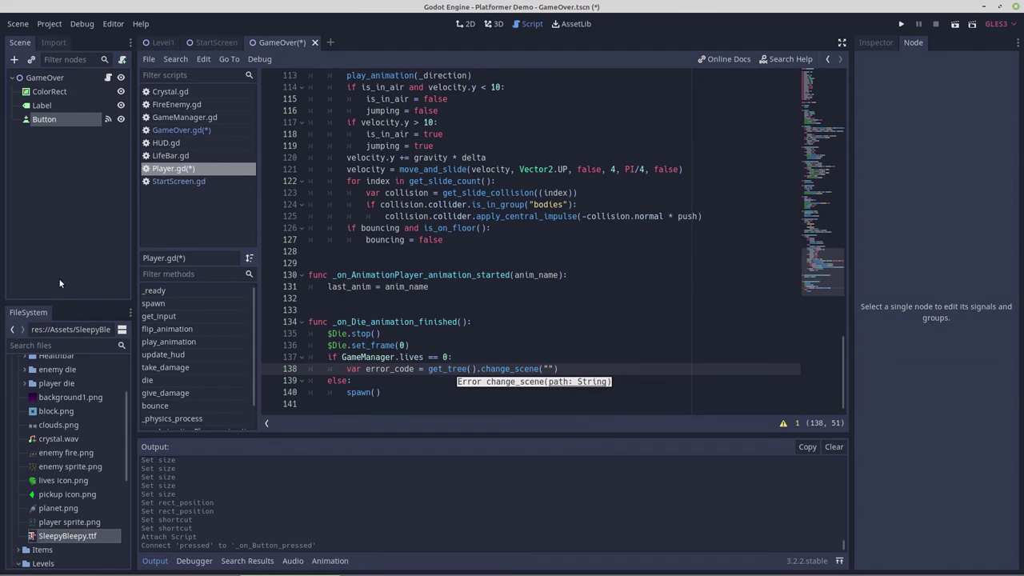
Copy the path of GameOver.tscn from the UI folder and paste it between the quotes of the change_scene call.
scroll(69, 445, down, 5)
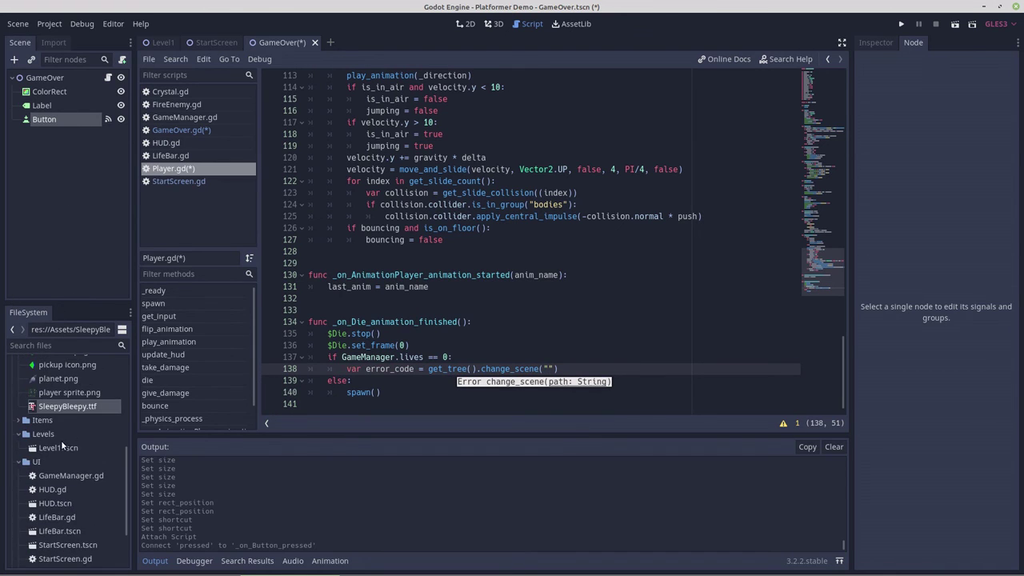
scroll(63, 445, down, 3)
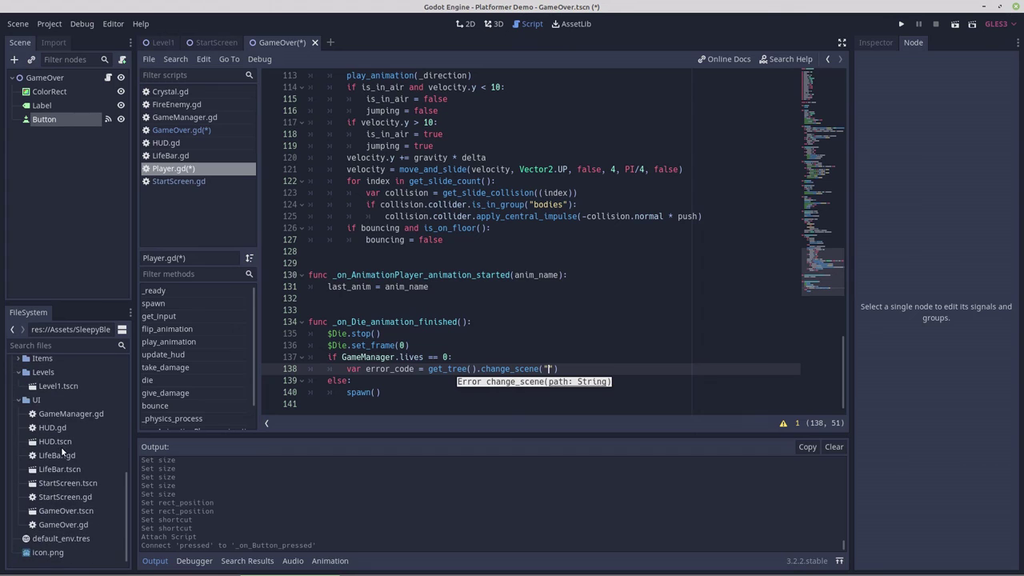
click(69, 513)
right_click(69, 513)
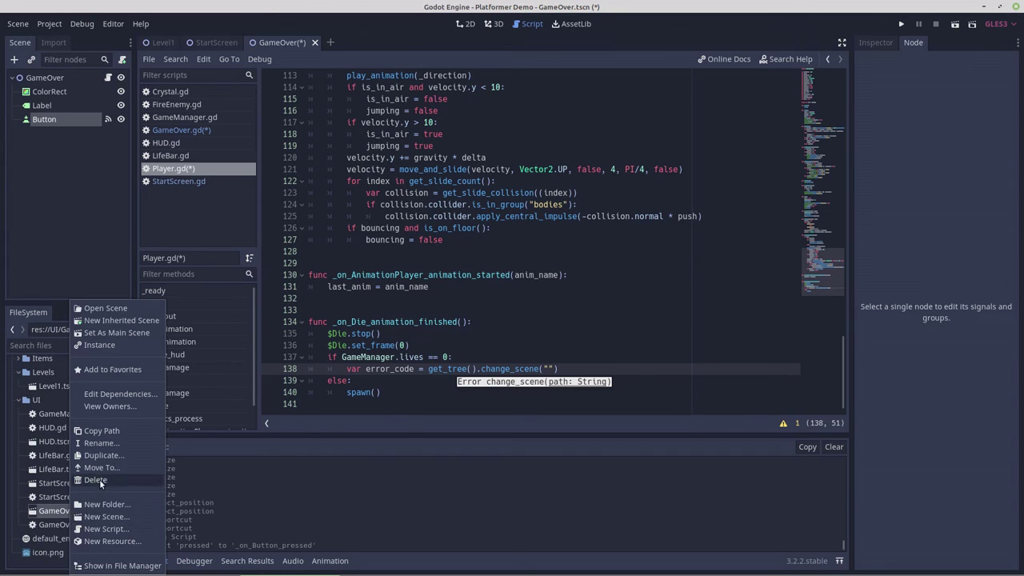
click(101, 430)
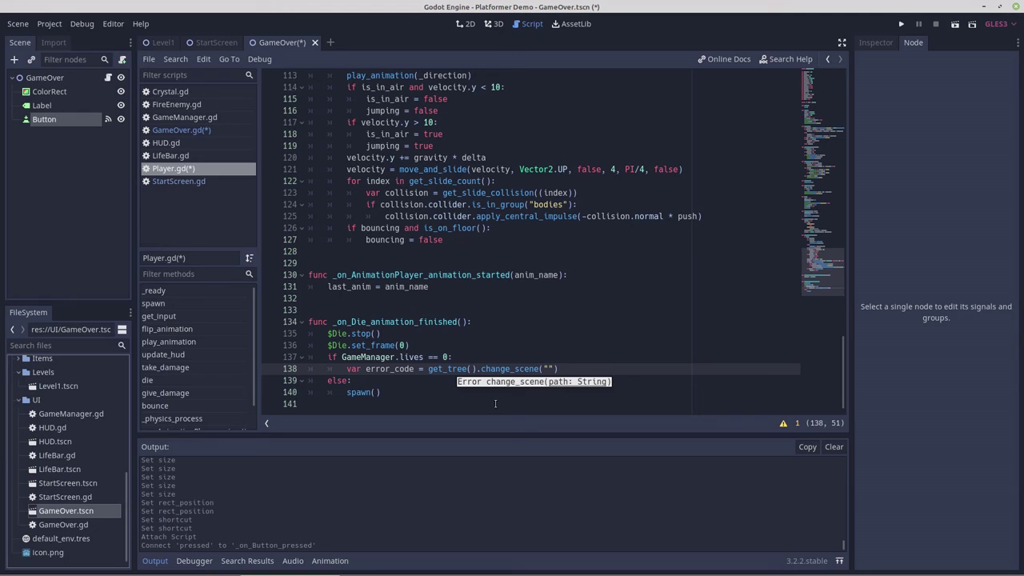
right_click(548, 367)
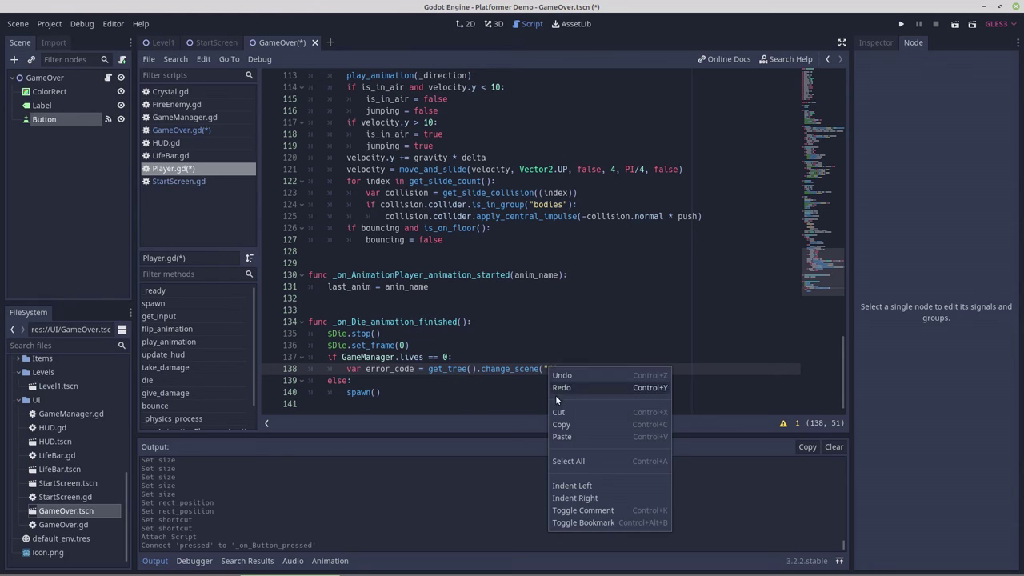
click(558, 437)
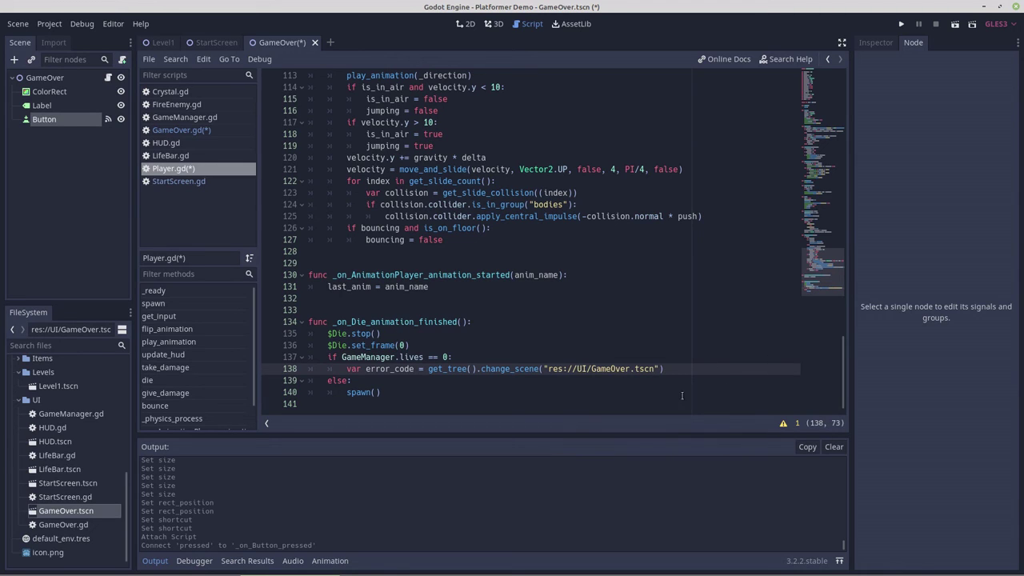
Below the change_scene line, add the condition if error_code != 0: and start its indented block.
click(673, 369)
key(Return)
text(if err)
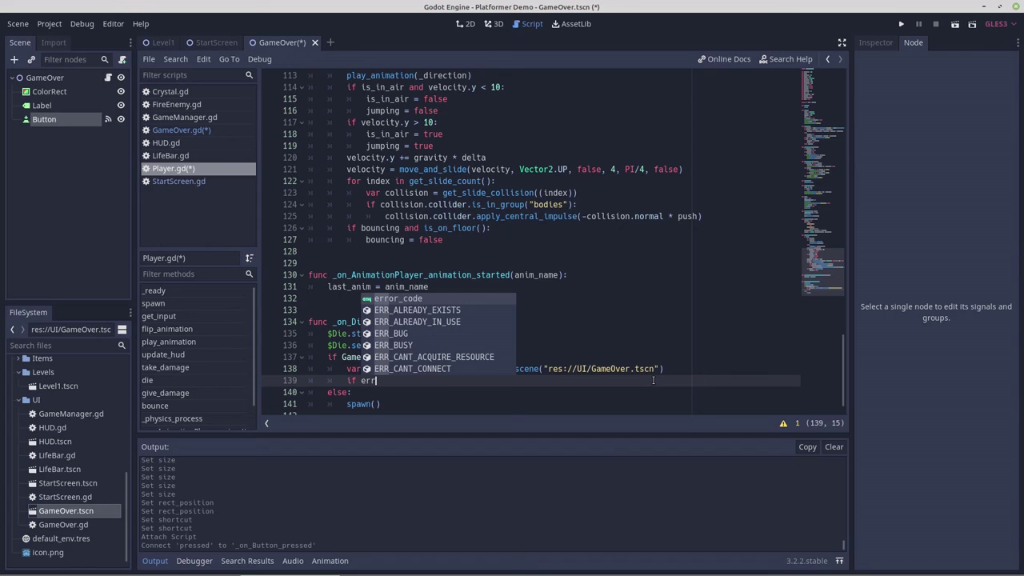
key(Return)
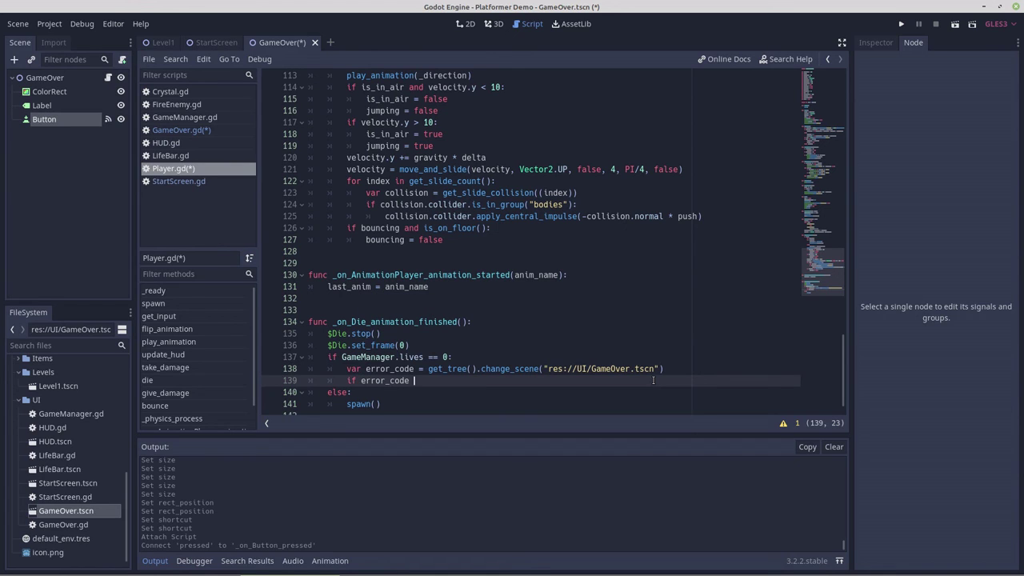
text(!= 0:)
key(Return)
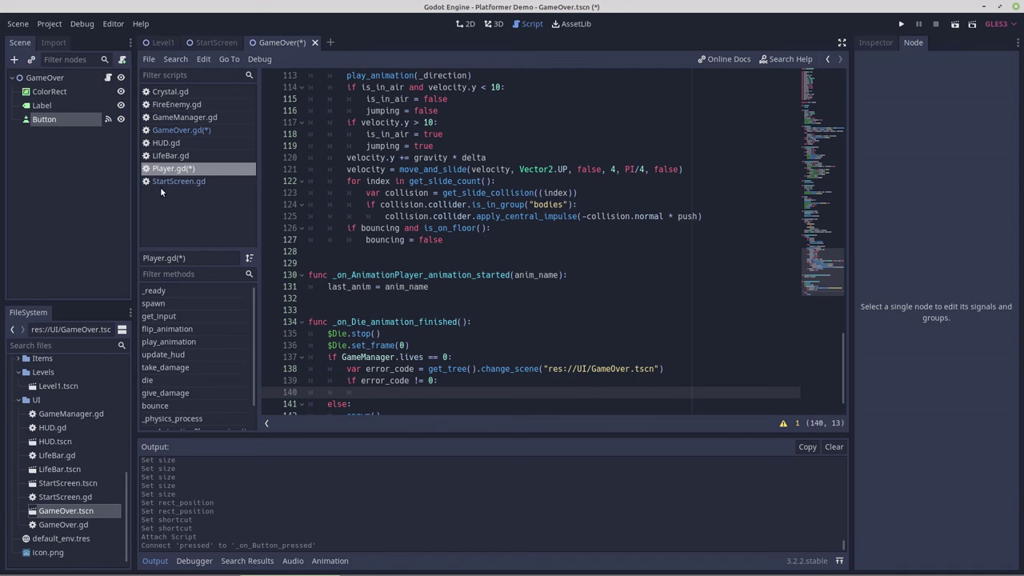
Copy the print("ERROR -code: " , error_code) line from StartScreen.gd and paste it into Player.gd's error_code != 0 block.
click(167, 181)
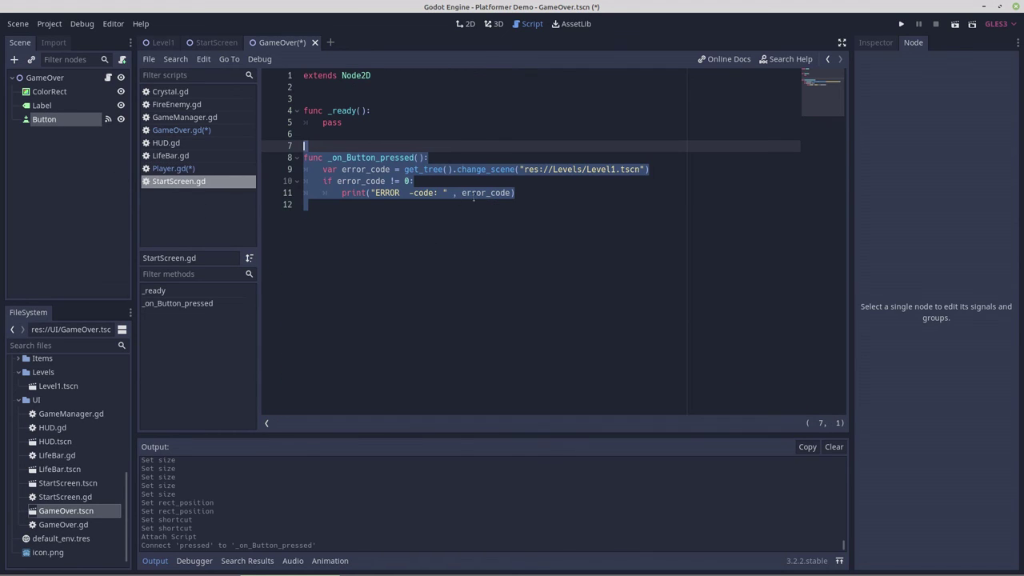
click(521, 193)
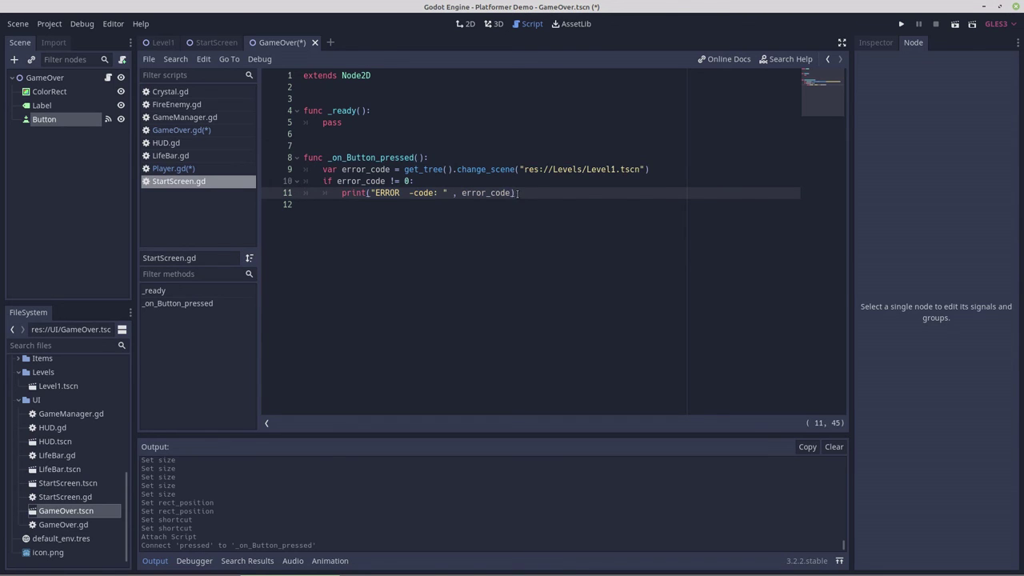
drag(515, 193, 342, 193)
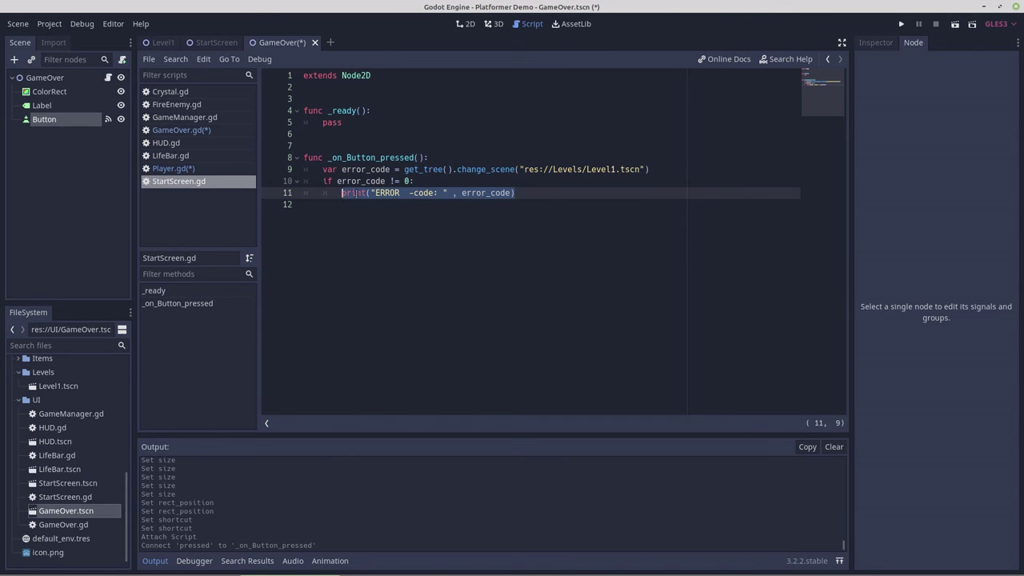
right_click(356, 194)
click(376, 252)
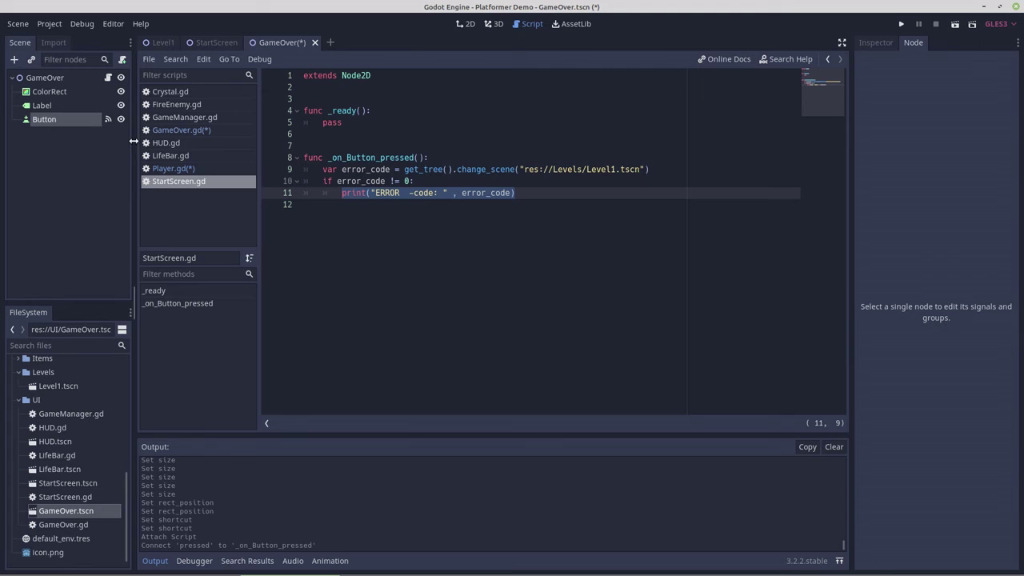
click(164, 167)
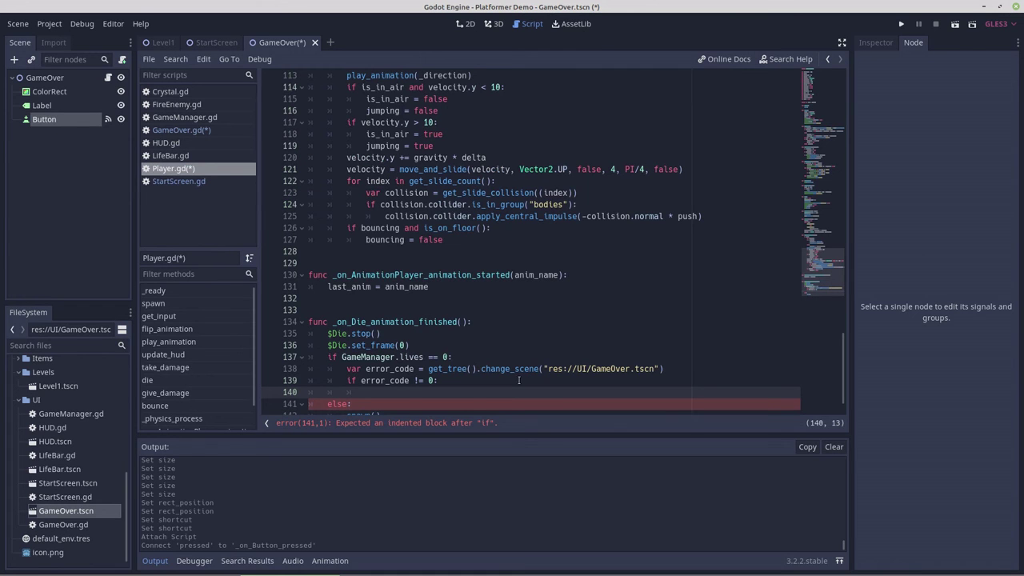
right_click(407, 394)
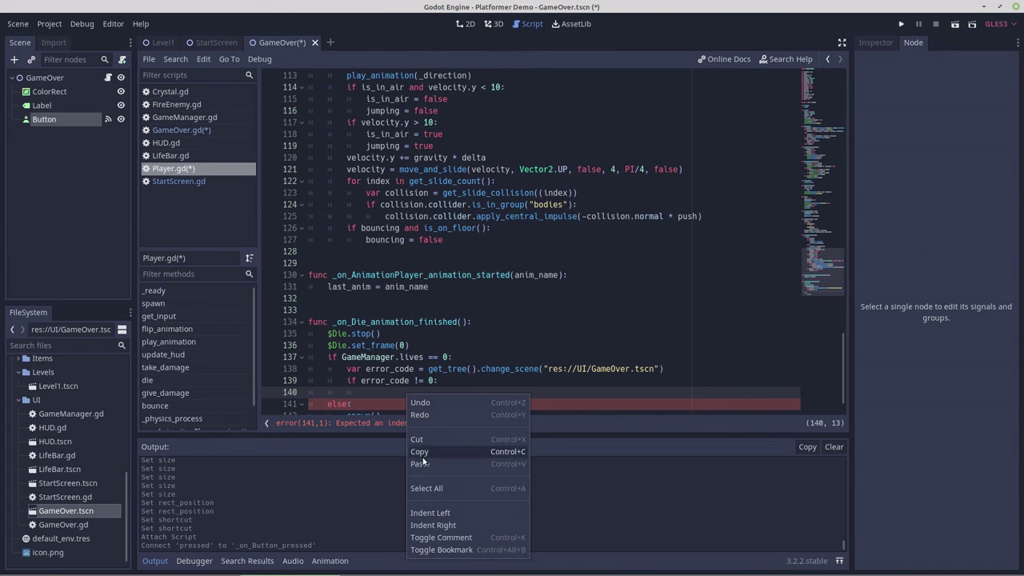
click(419, 463)
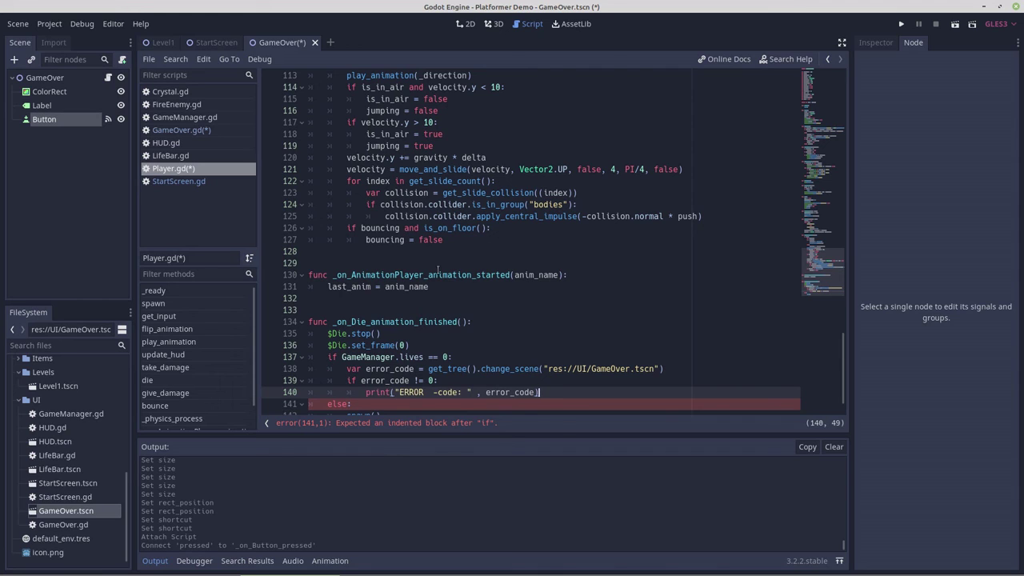
Run the project from the StartScreen scene, choosing StartScreen.tscn as the main scene.
click(163, 42)
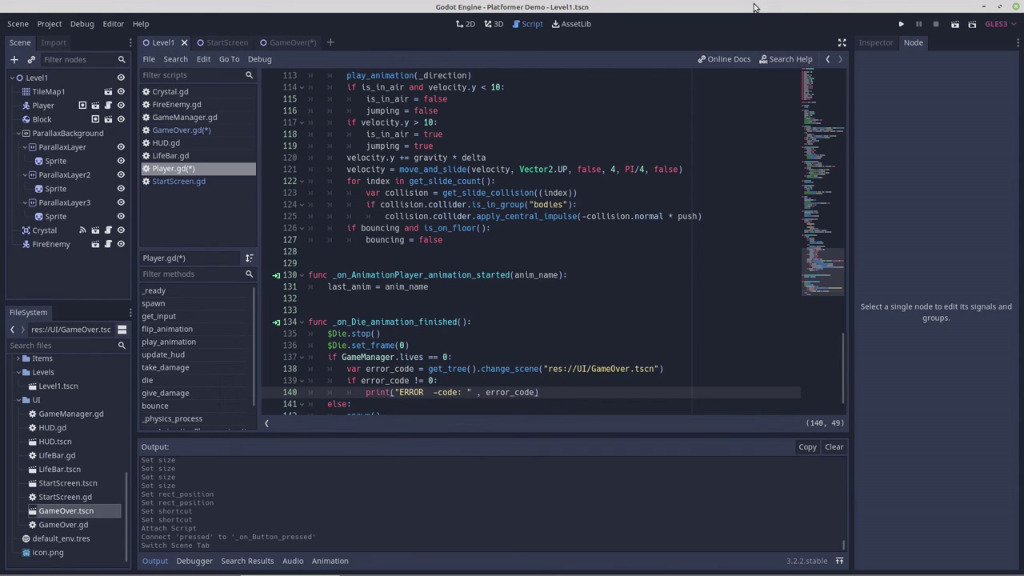
click(216, 43)
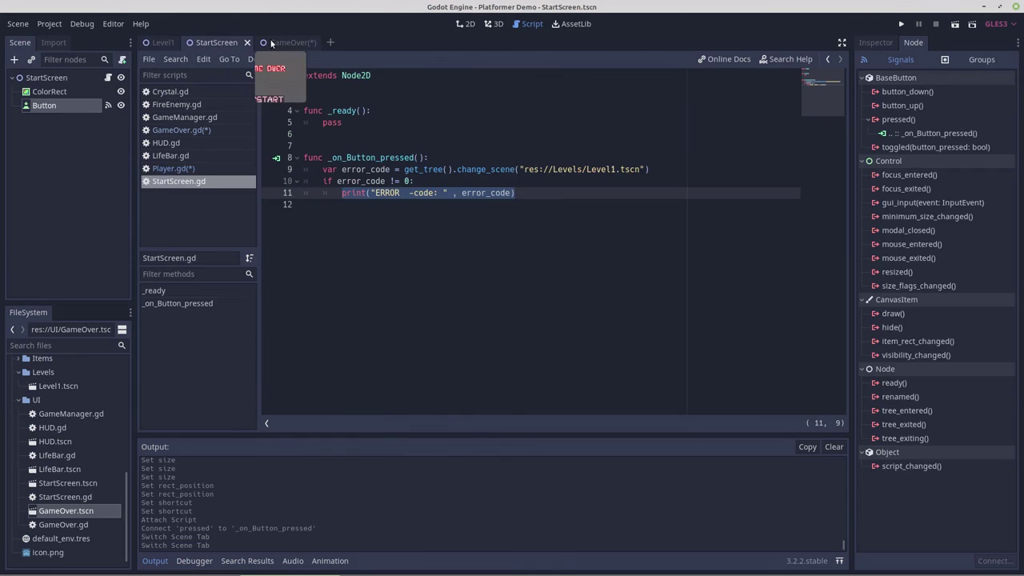
click(901, 24)
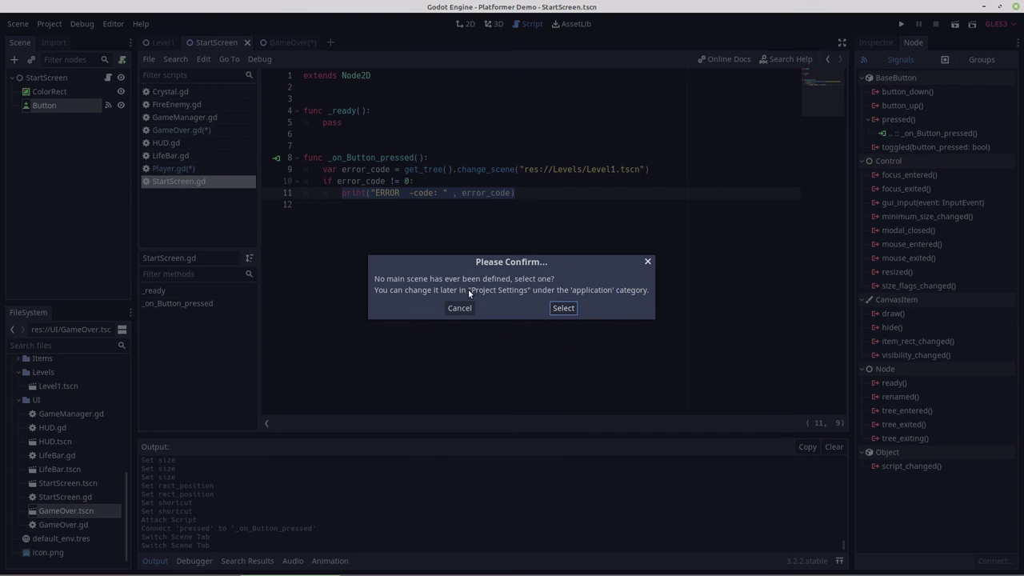
click(563, 307)
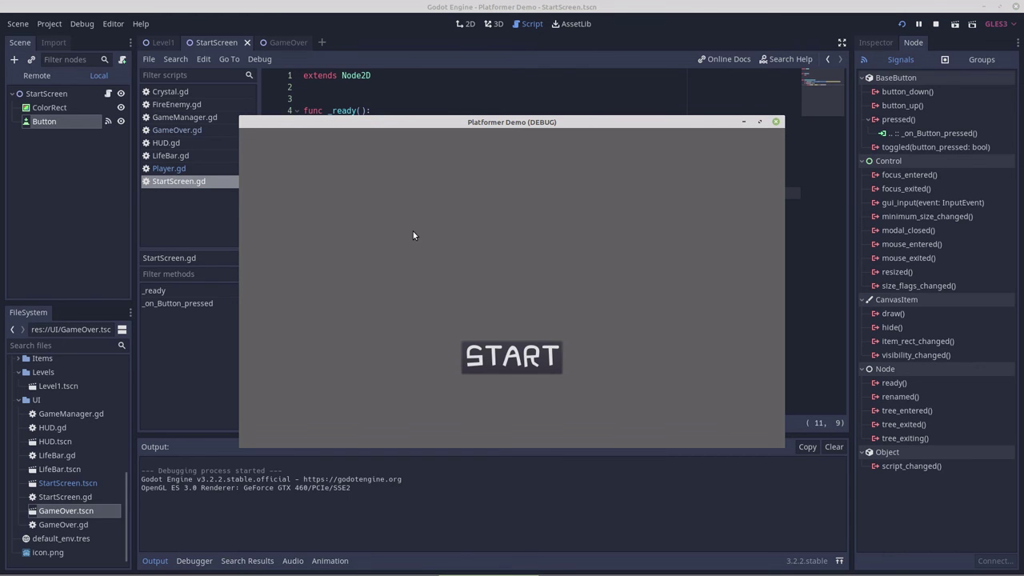
Playtest from START until the last life is lost, test RESTART on the game over screen, and close the game.
key(Return)
key(Right)
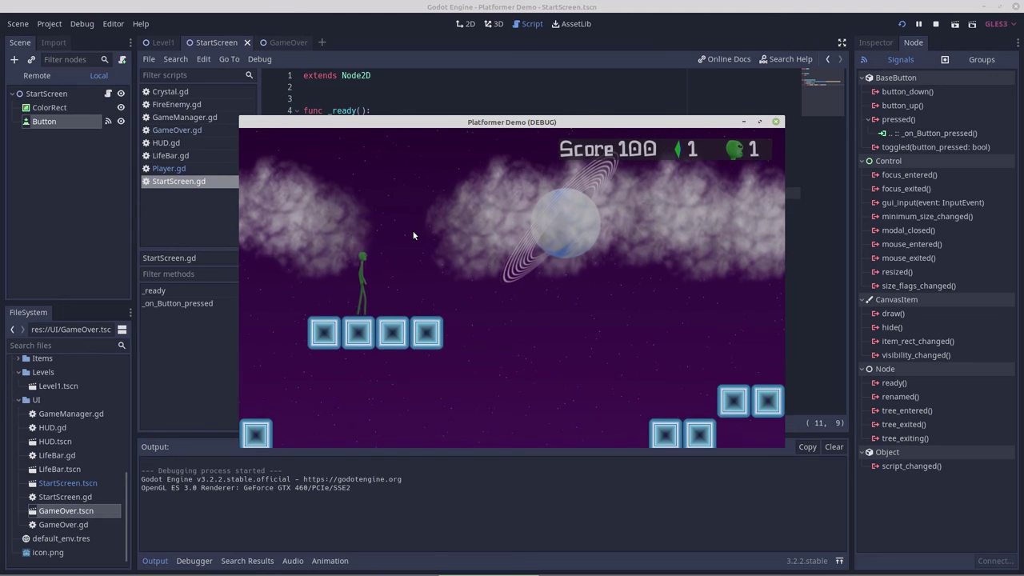
key(Right)
key(Left)
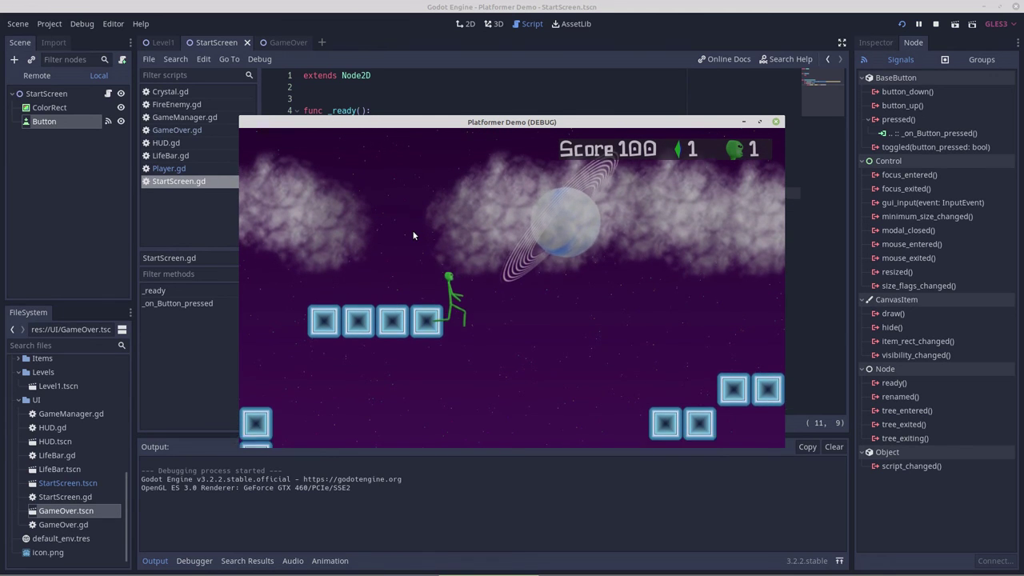
key(Right)
key(Right)
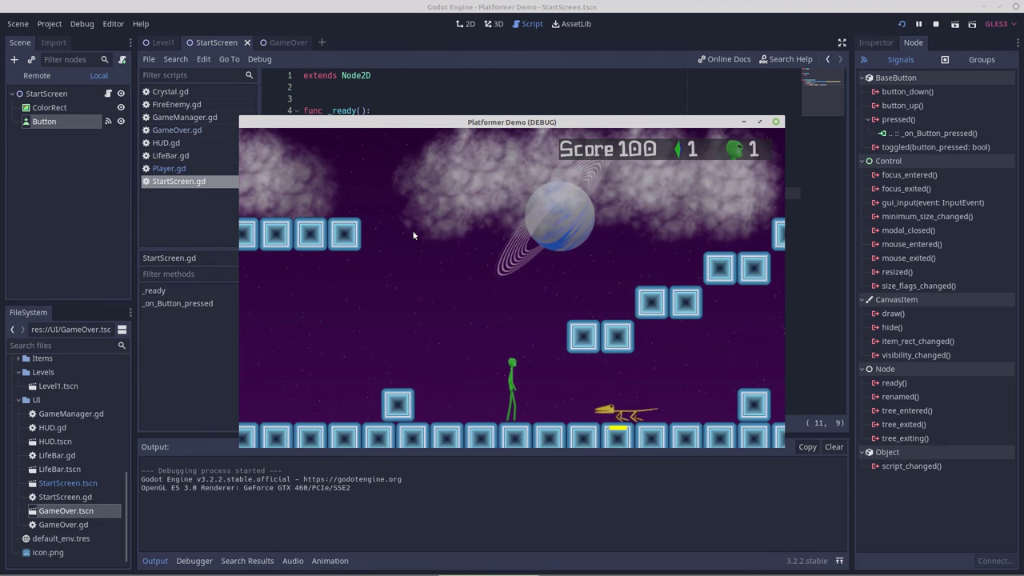
key(Up)
key(Left)
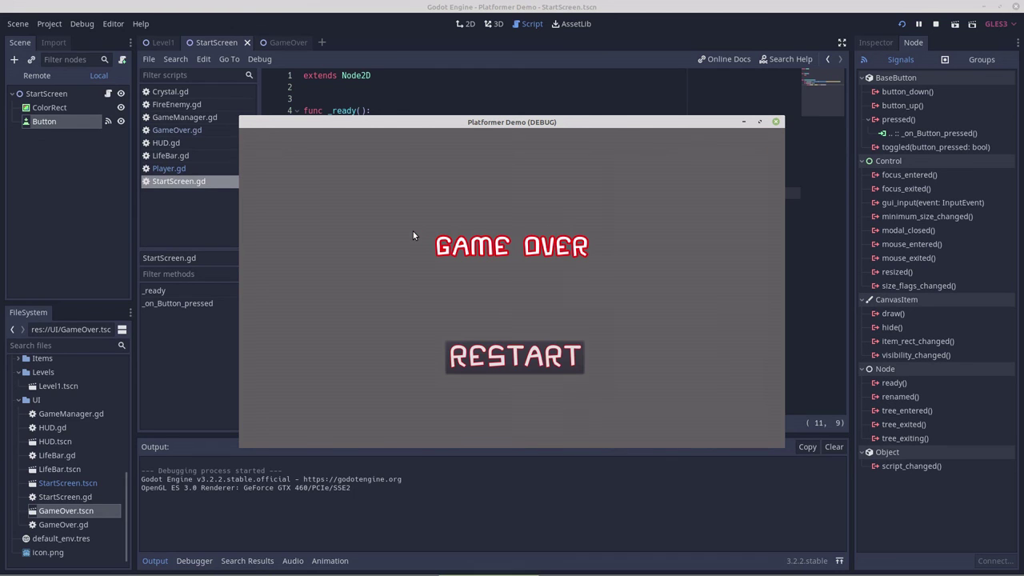
key(Return)
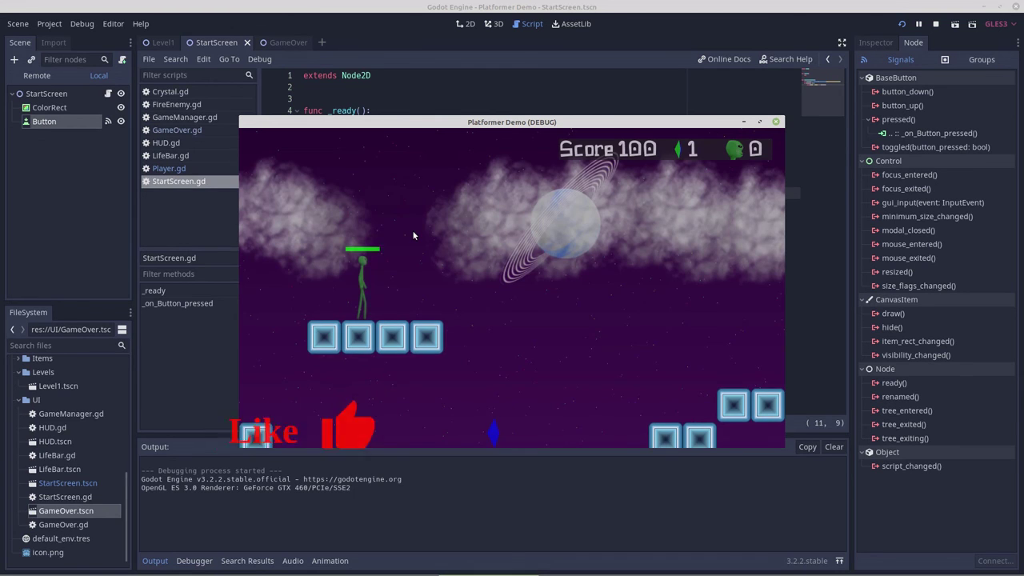
click(775, 122)
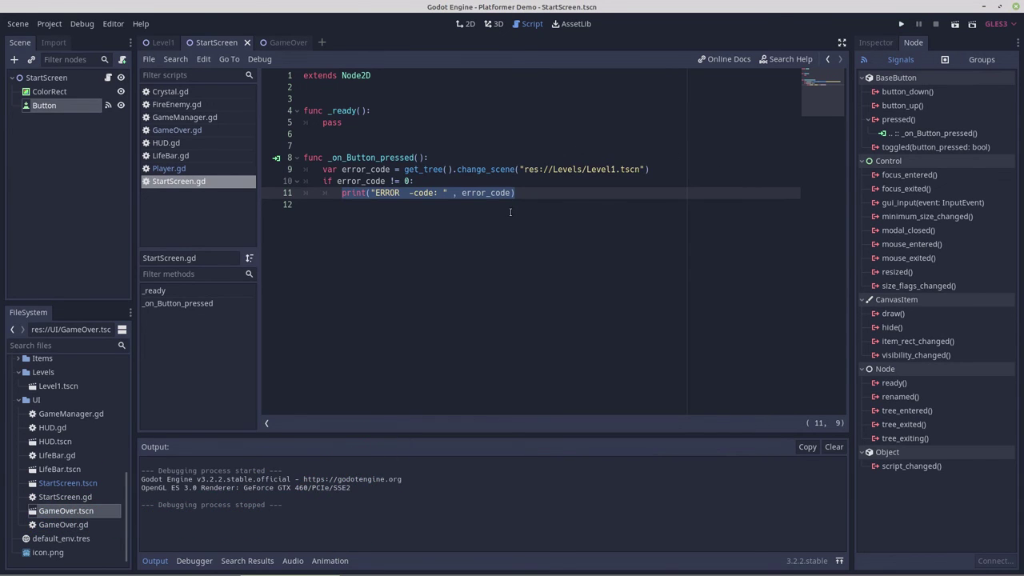
Show the Level1 scene in the 2D workspace to view the level layout.
click(161, 43)
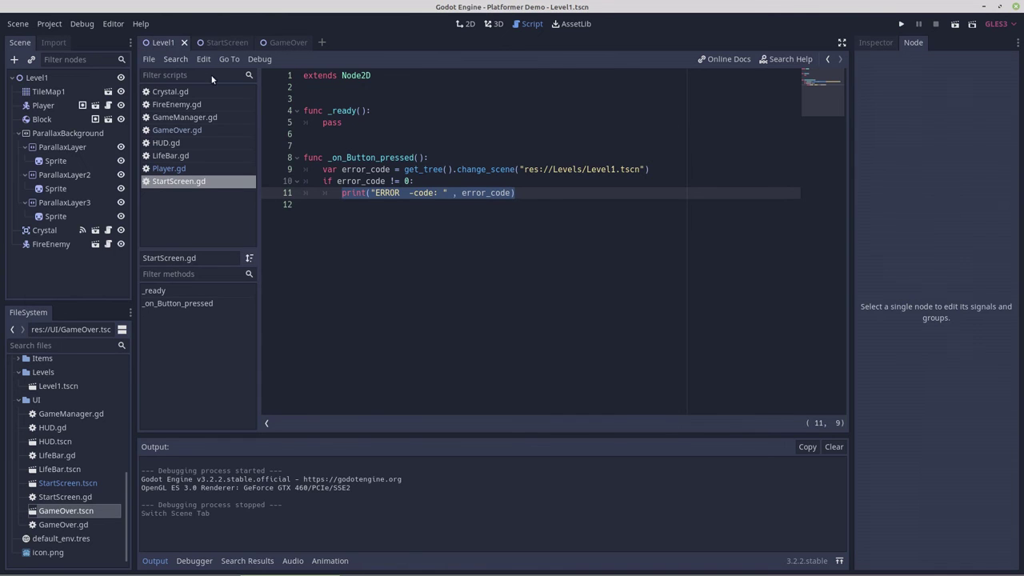
click(466, 25)
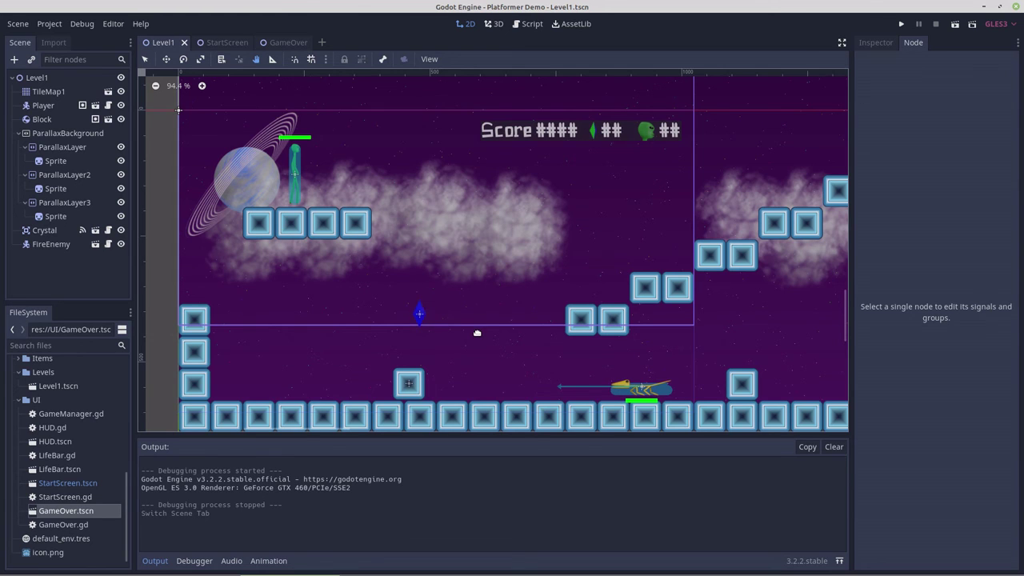
scroll(477, 332, down, 2)
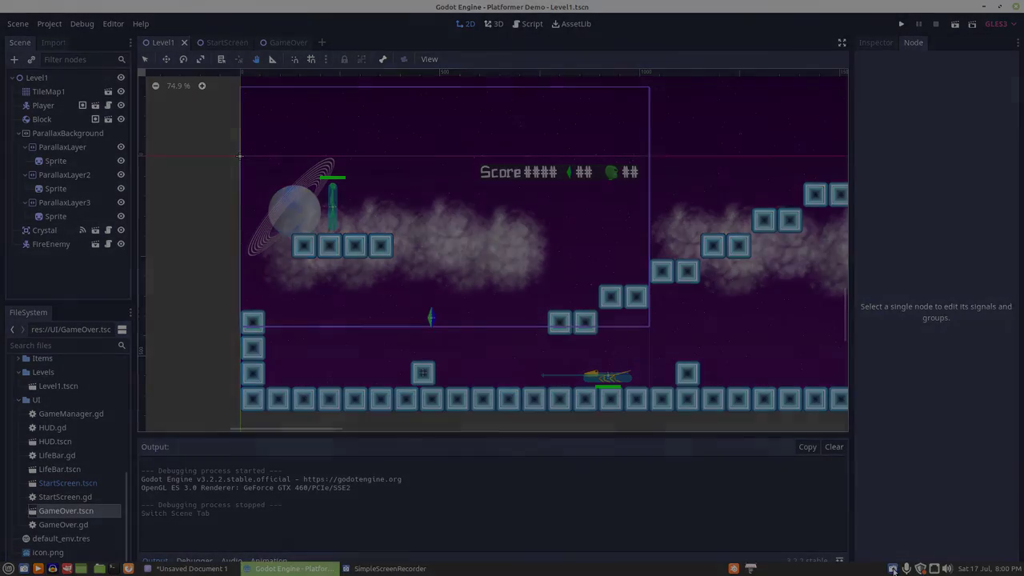
right_click(896, 568)
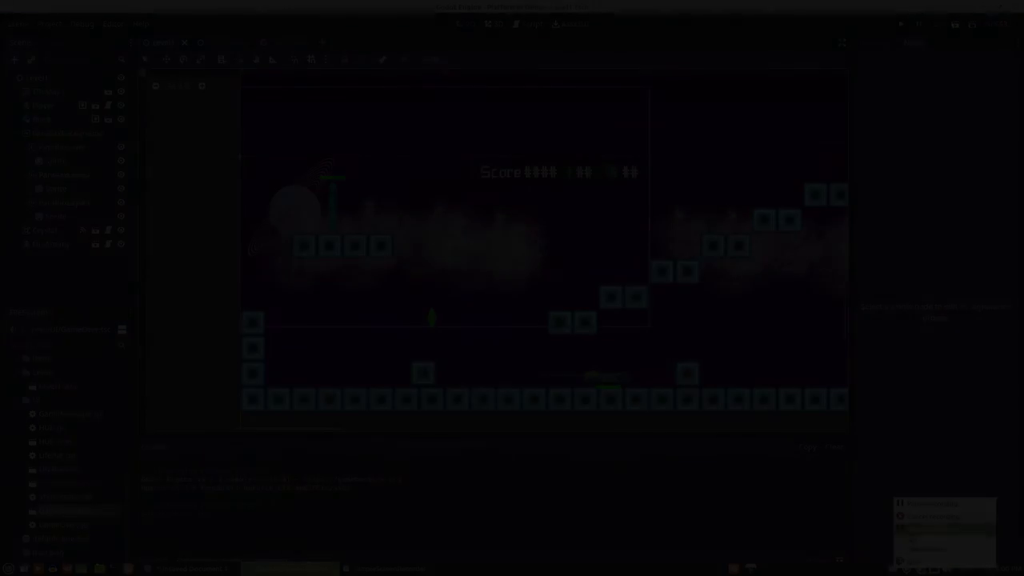